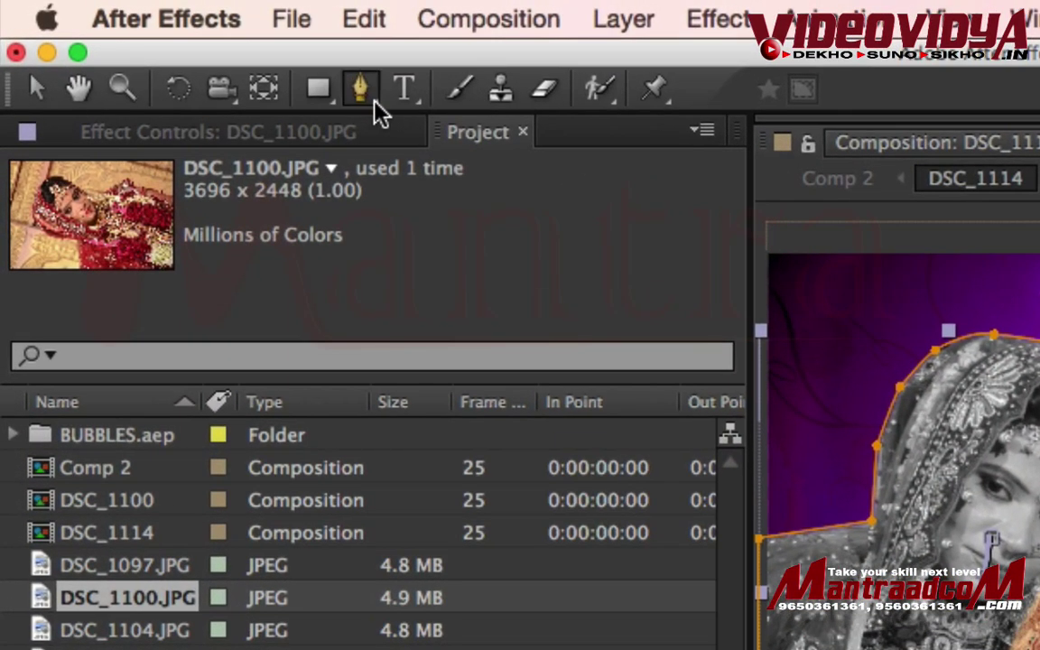
- Build composition DSC_1115 from the DSC_1100.JPG bride photo as its only layer
{"action": "left_click", "coordinate": [339, 88]}
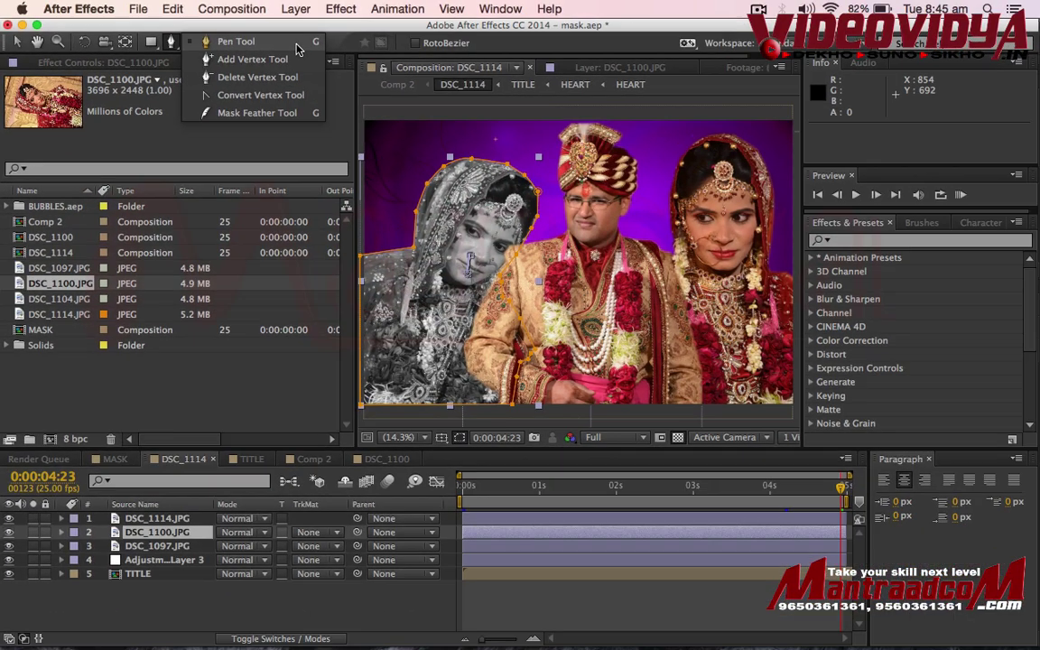
{"action": "left_click", "coordinate": [298, 54]}
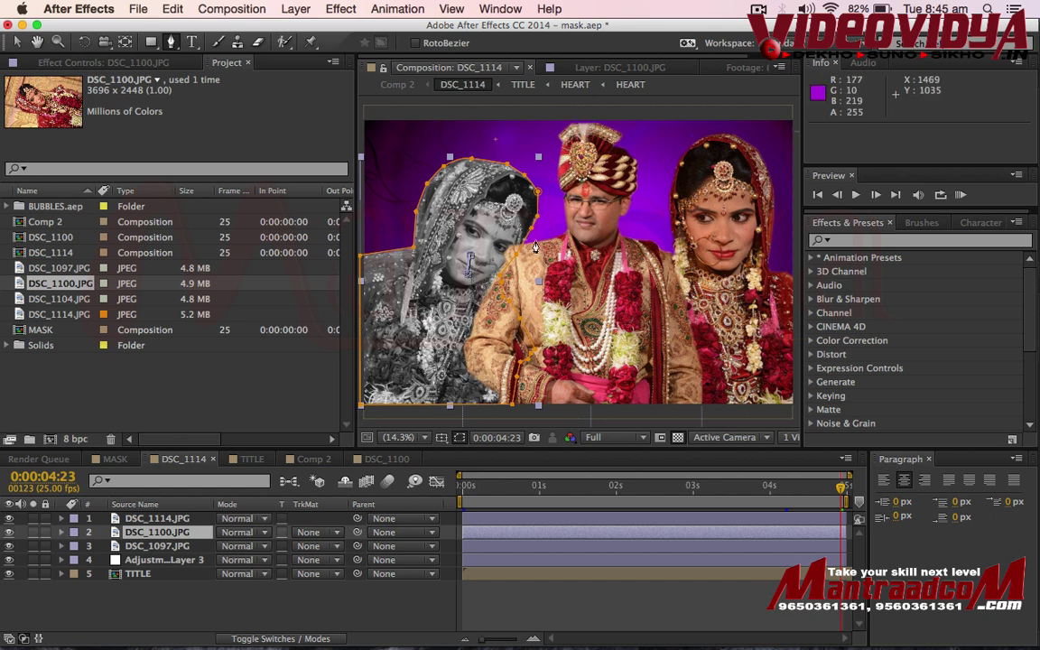
{"action": "left_click", "coordinate": [497, 619]}
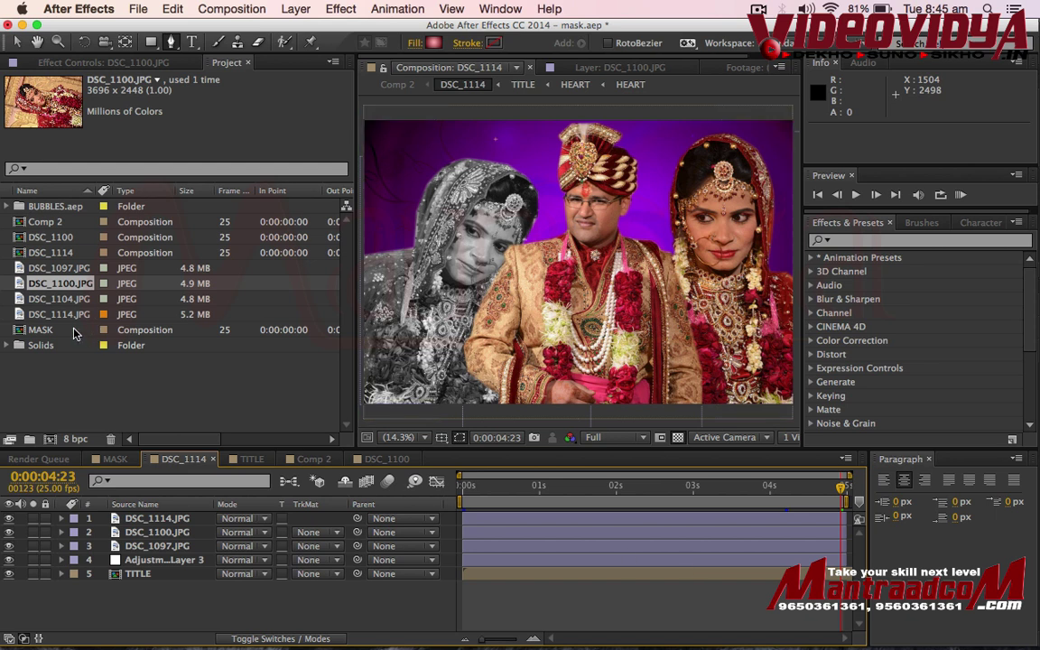
{"action": "left_click_drag", "start_coordinate": [16, 286], "coordinate": [50, 443]}
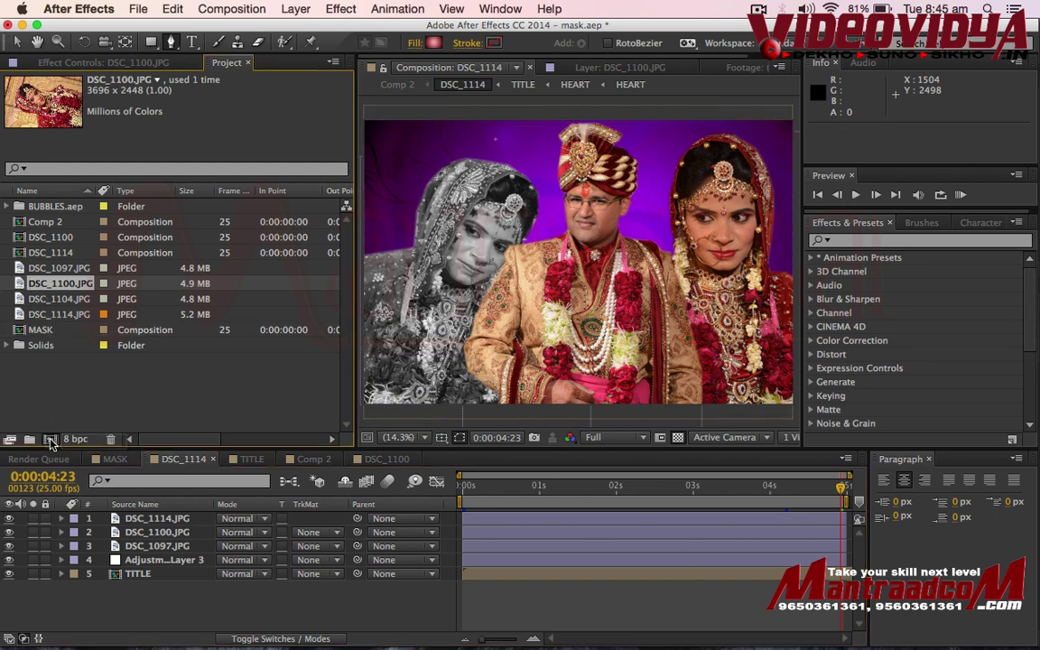
{"action": "left_click_drag", "start_coordinate": [50, 442], "coordinate": [49, 443]}
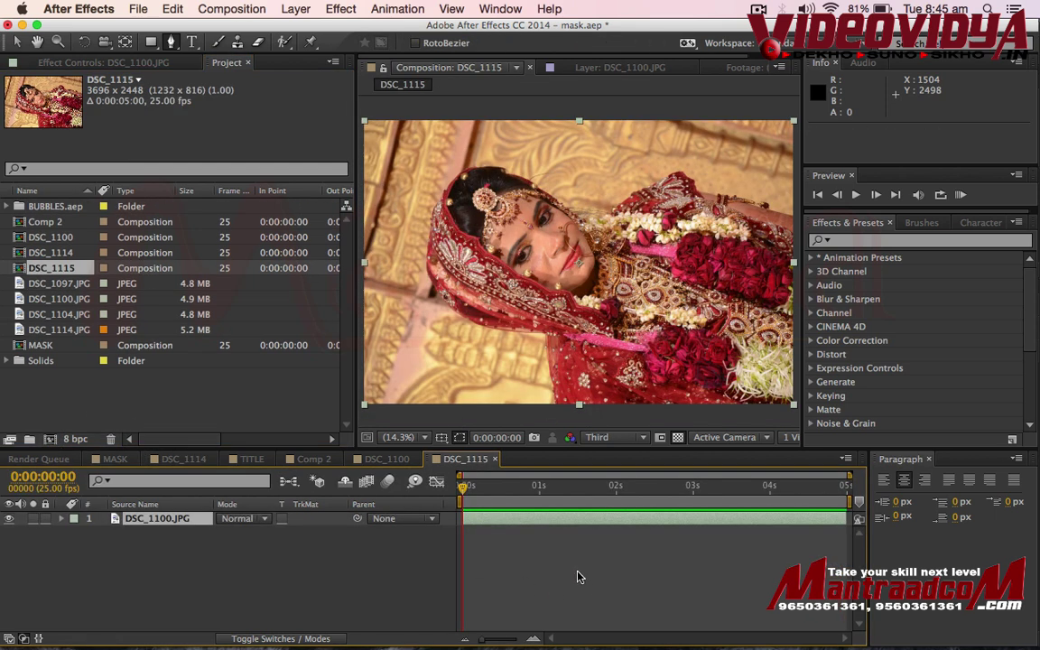
{"action": "left_click", "coordinate": [570, 541]}
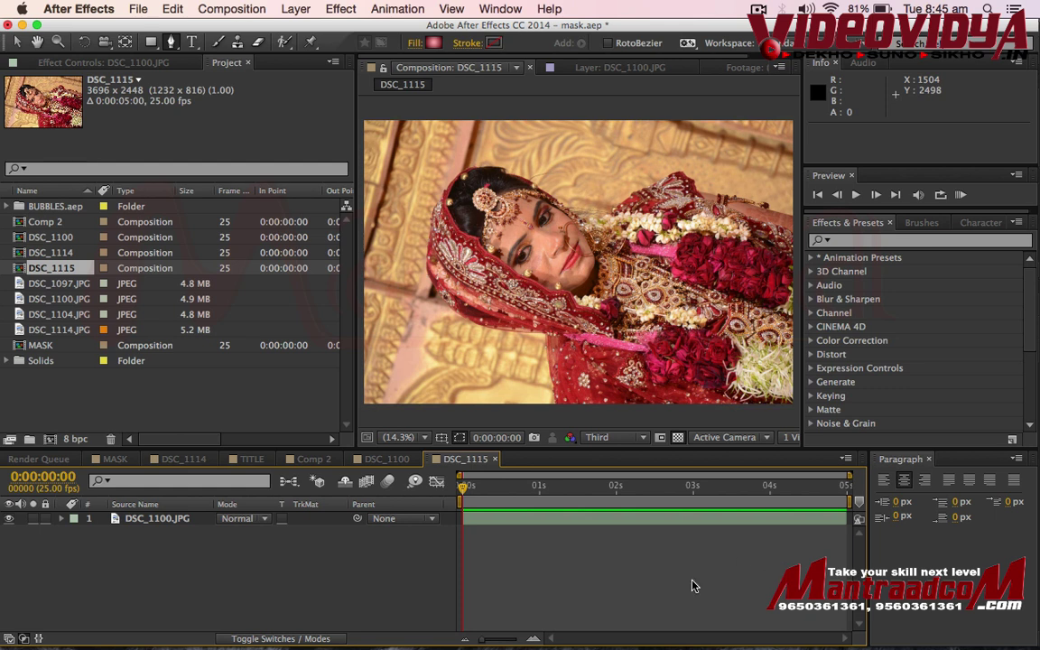
- Add a comp-size pale yellow (FFF3A2) solid above the bride photo, then switch to Photoshop
{"action": "right_click", "coordinate": [513, 574]}
{"action": "mouse_move", "coordinate": [704, 481]}
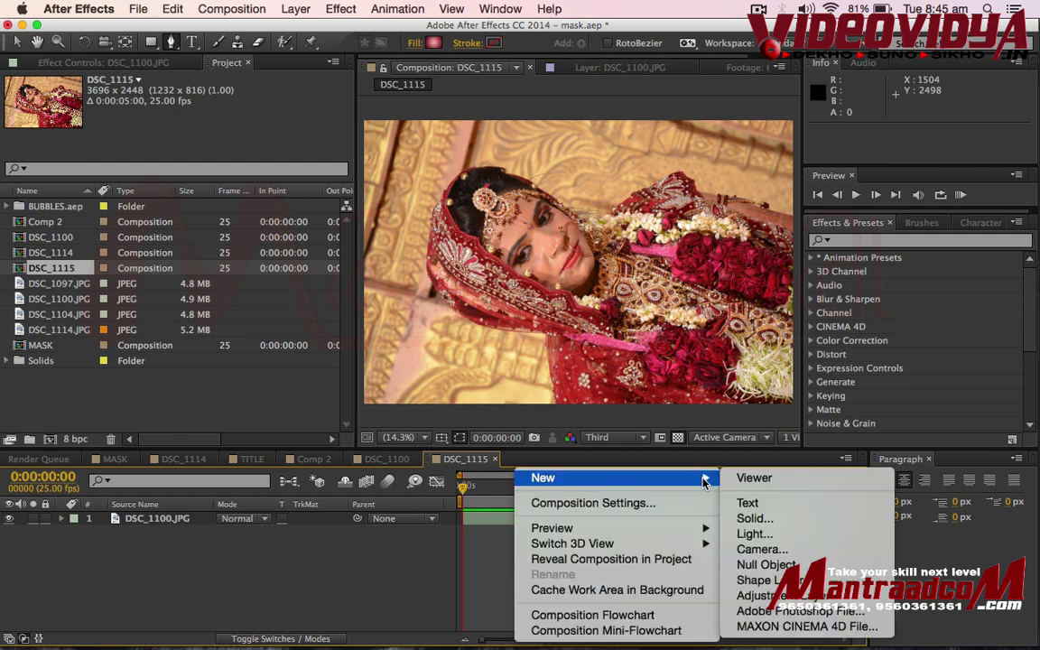
{"action": "left_click", "coordinate": [799, 520]}
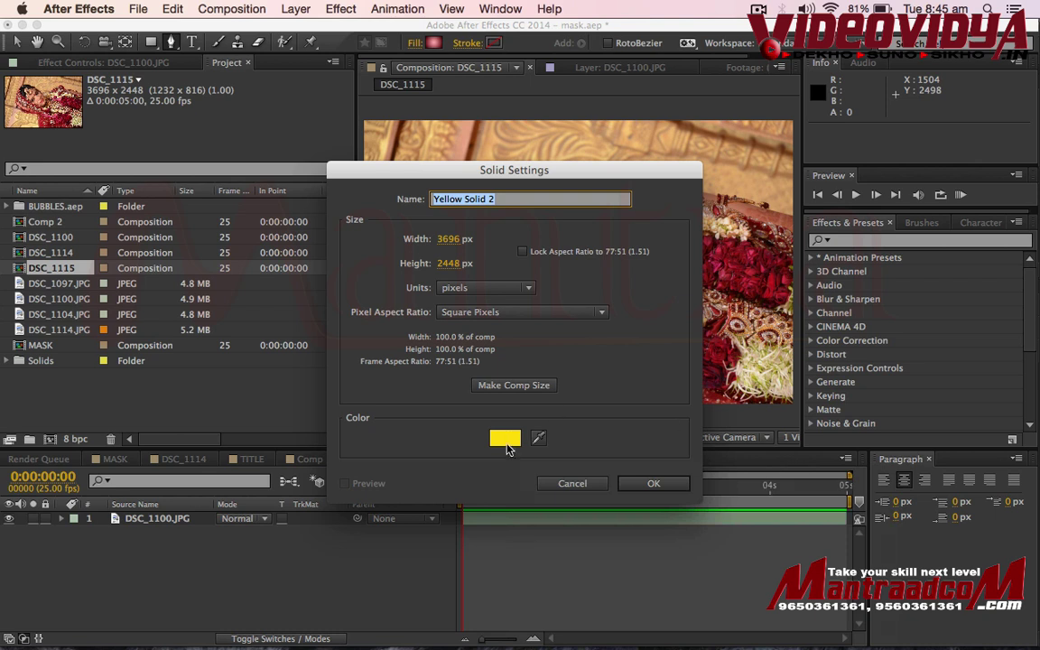
{"action": "left_click", "coordinate": [505, 443]}
{"action": "left_click", "coordinate": [396, 238]}
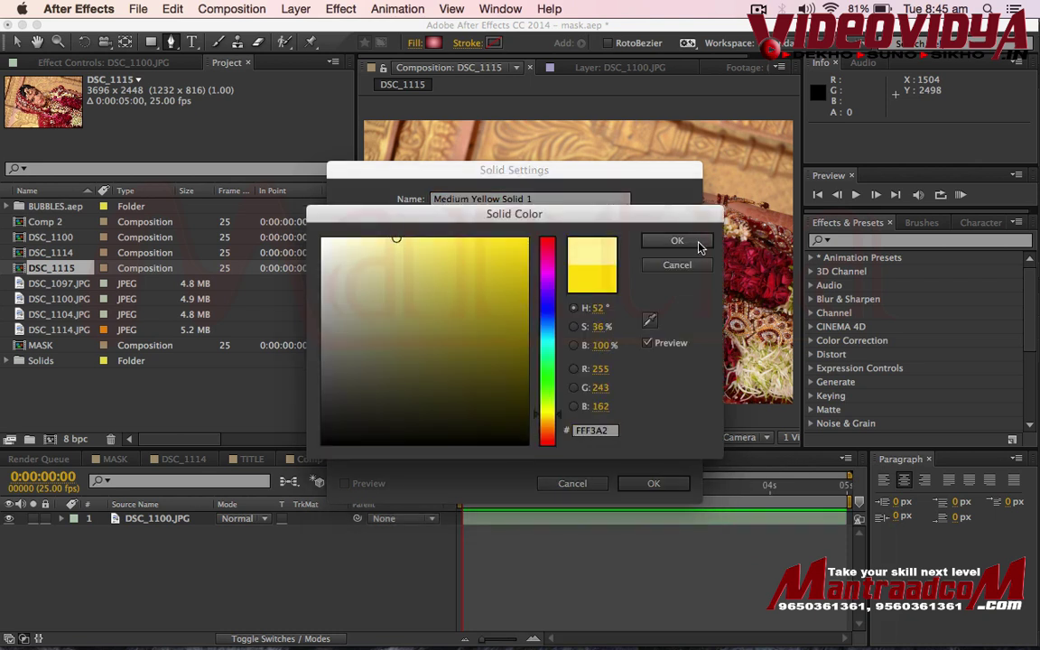
{"action": "left_click", "coordinate": [698, 245]}
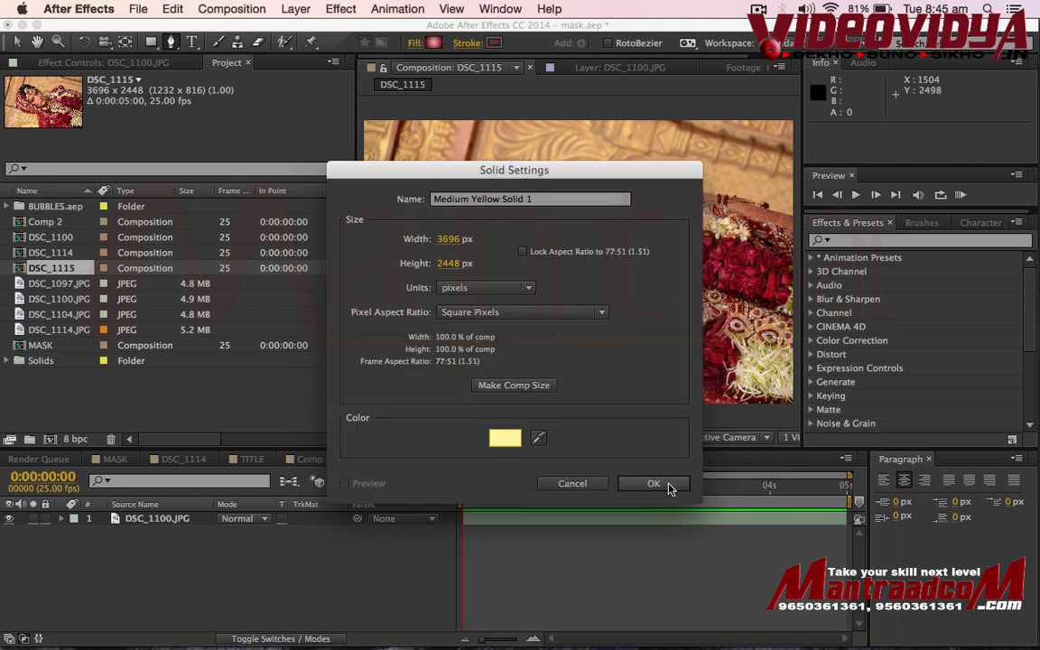
{"action": "left_click", "coordinate": [533, 386]}
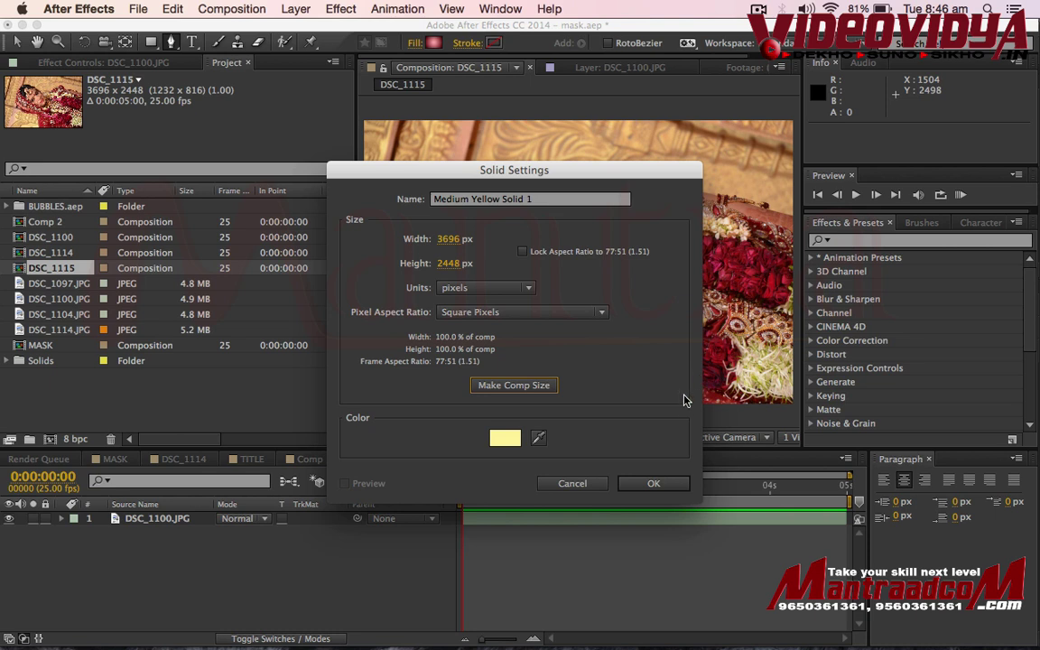
{"action": "left_click", "coordinate": [665, 486]}
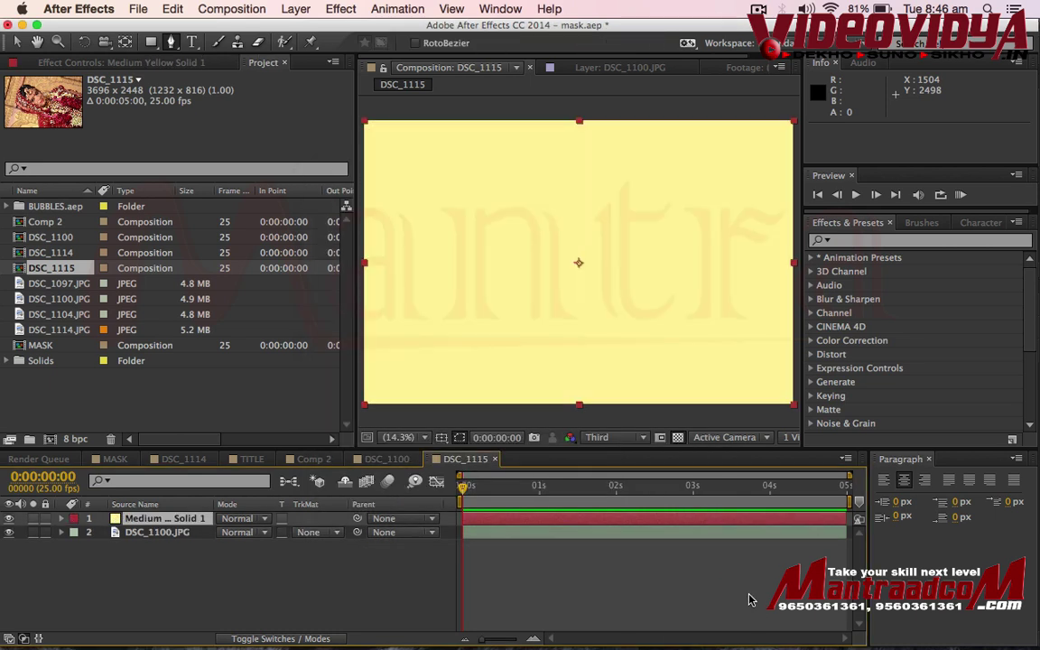
{"action": "key", "text": "super+Tab"}
{"action": "key", "text": "super+Tab"}
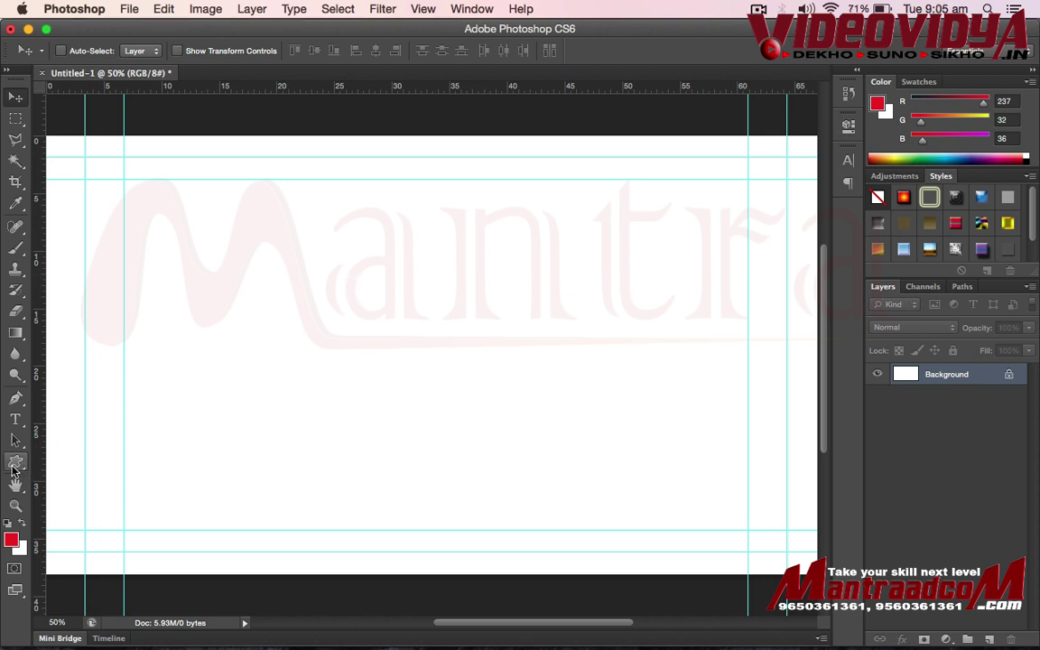
- Draw a large red double-chevron custom shape on the left side of the canvas
{"action": "left_click", "coordinate": [15, 462]}
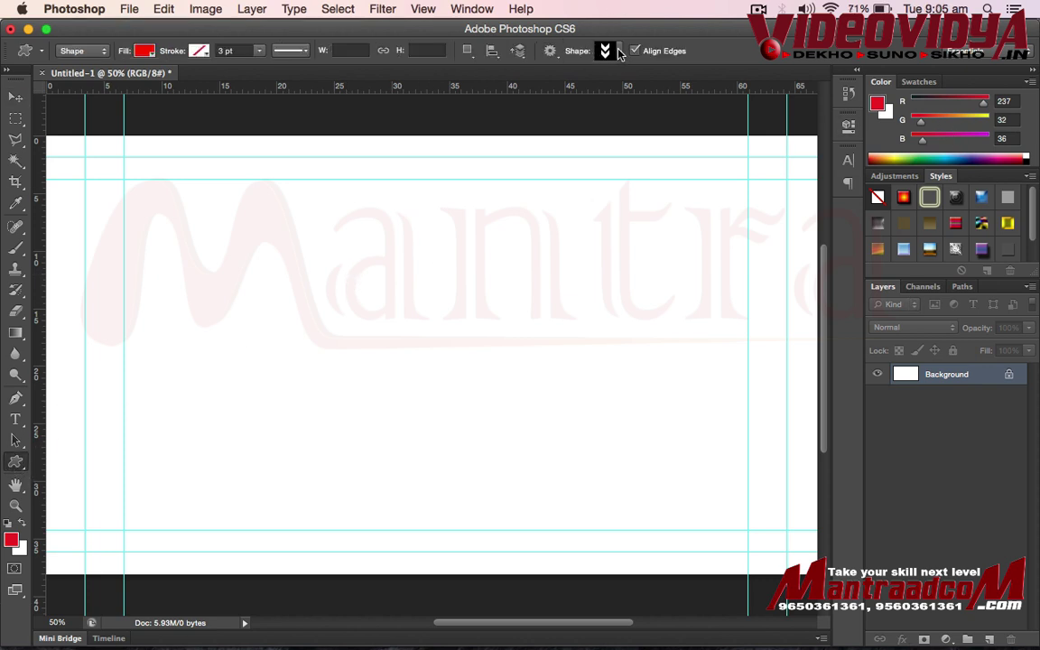
{"action": "left_click", "coordinate": [619, 52]}
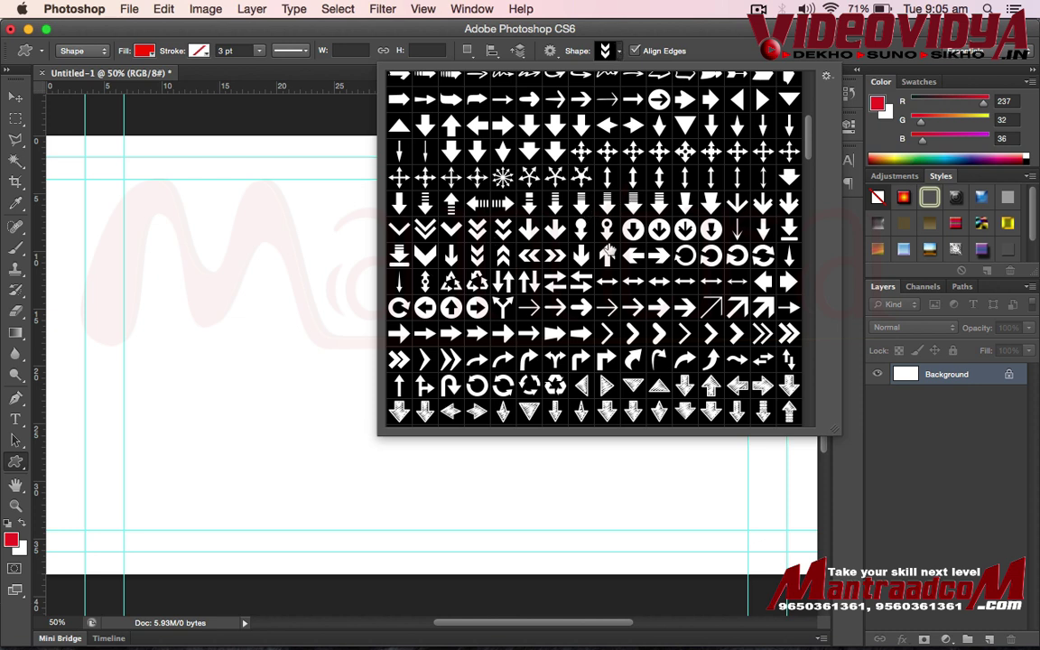
{"action": "left_click", "coordinate": [297, 323]}
{"action": "left_click", "coordinate": [297, 322]}
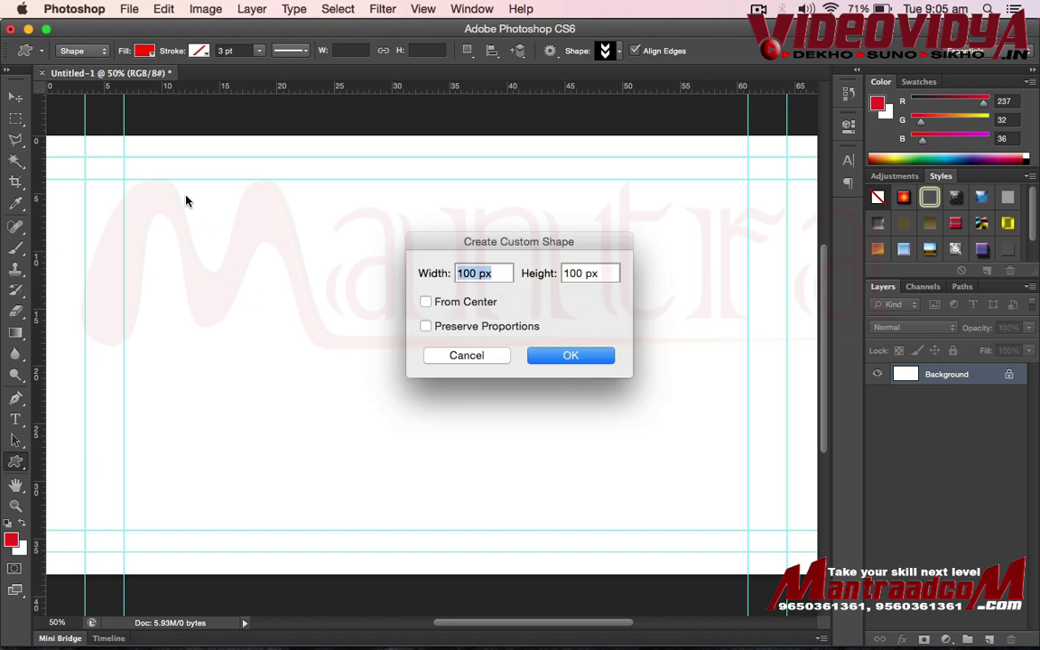
{"action": "left_click", "coordinate": [492, 357]}
{"action": "left_click_drag", "start_coordinate": [198, 180], "coordinate": [432, 530]}
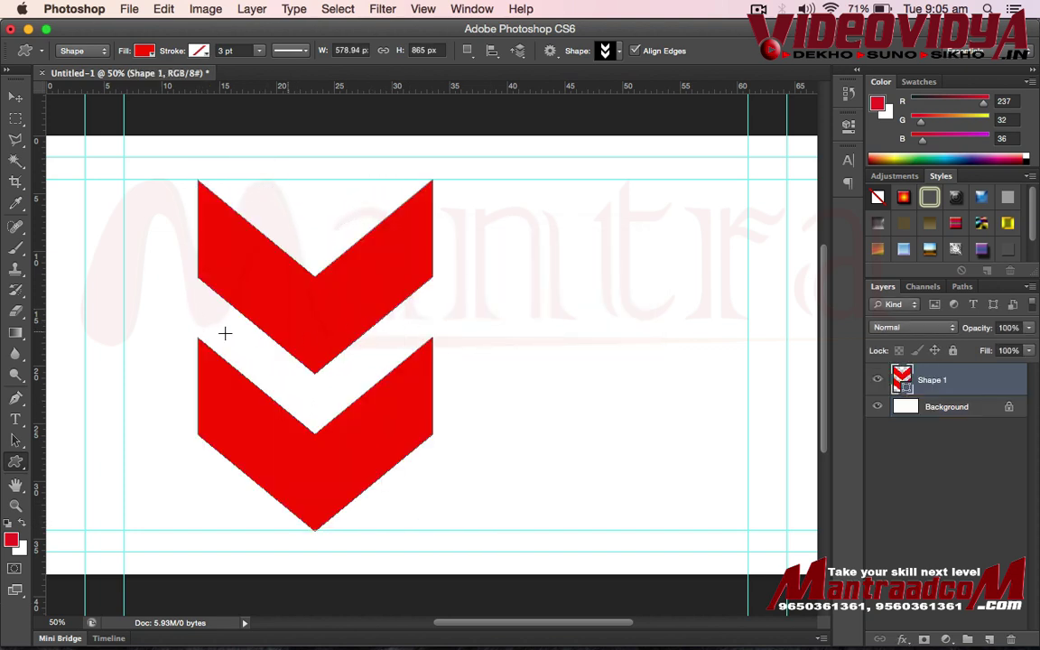
- Select the double-chevron path and copy it to the clipboard
{"action": "left_click", "coordinate": [15, 440]}
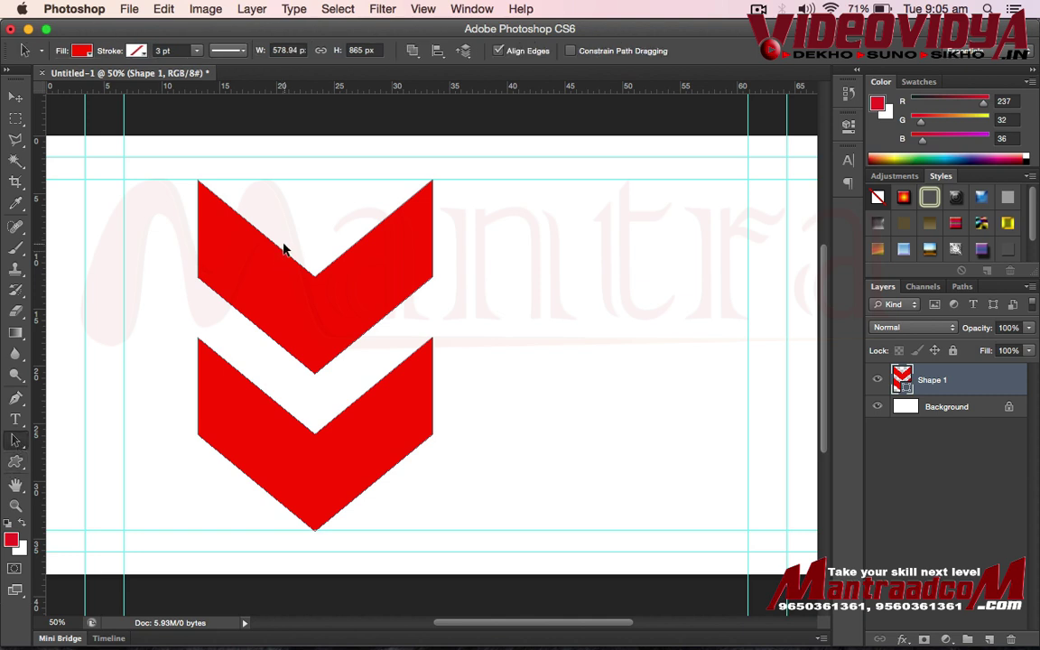
{"action": "left_click", "coordinate": [358, 310]}
{"action": "left_click", "coordinate": [163, 8]}
{"action": "left_click", "coordinate": [185, 136]}
{"action": "key", "text": "super+Tab"}
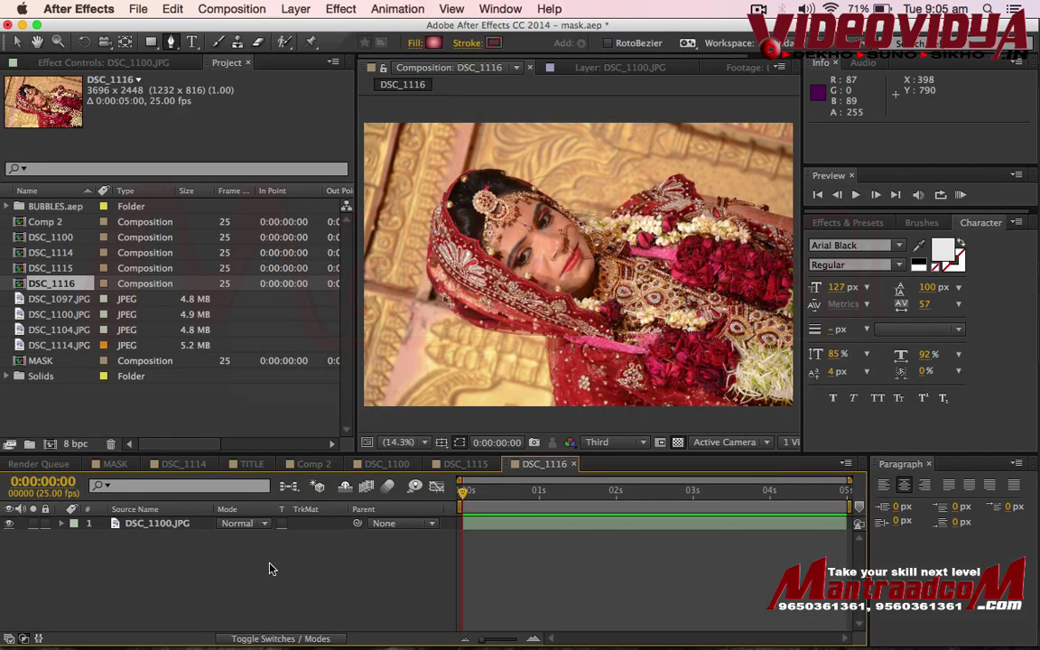
- Paste the double-chevron path as masks, then scale them to about 171% and rotate them
{"action": "key", "text": "super+v"}
{"action": "key", "text": "super+v"}
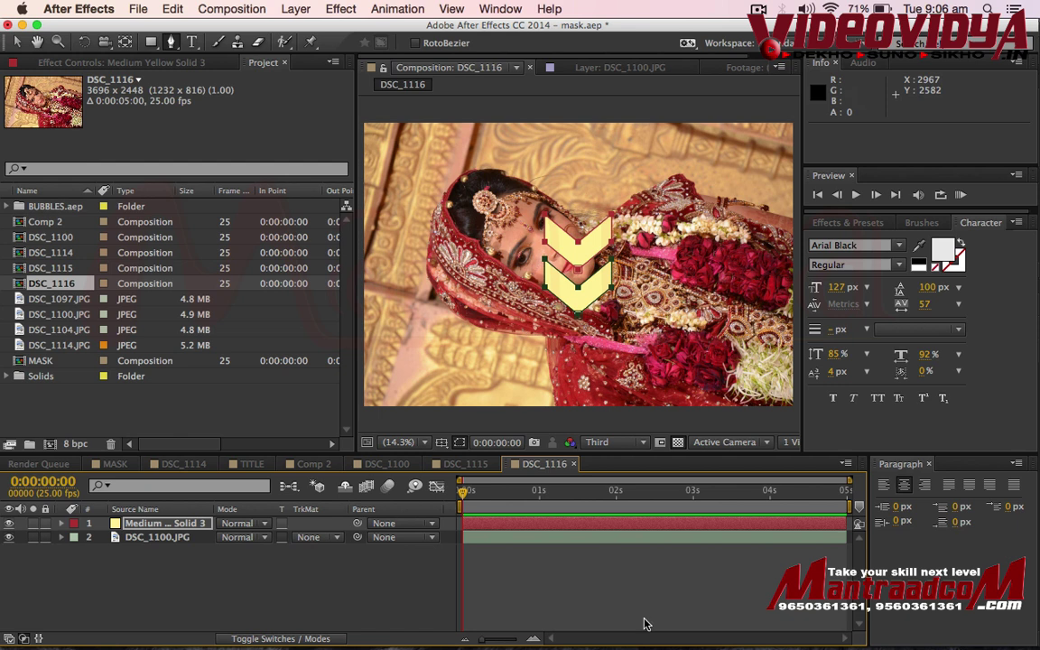
{"action": "left_click", "coordinate": [16, 42]}
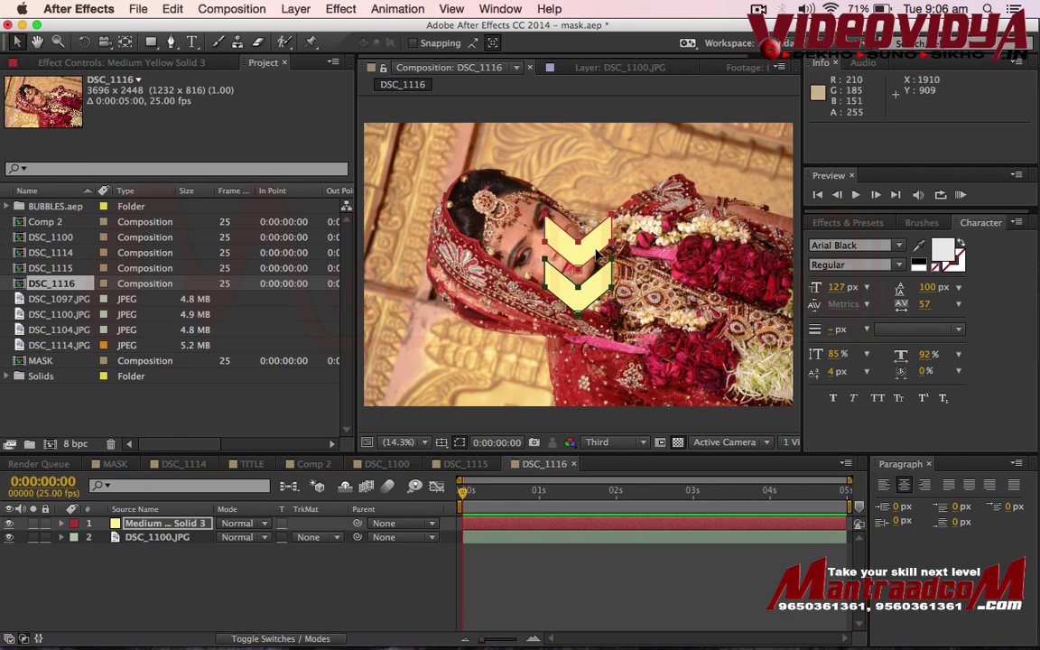
{"action": "double_click", "coordinate": [545, 232]}
{"action": "mouse_move", "coordinate": [614, 218]}
{"action": "left_mouse_down"}
{"action": "mouse_move", "coordinate": [696, 151]}
{"action": "mouse_move", "coordinate": [693, 205]}
{"action": "mouse_move", "coordinate": [713, 310]}
{"action": "mouse_move", "coordinate": [694, 348]}
{"action": "left_mouse_up"}
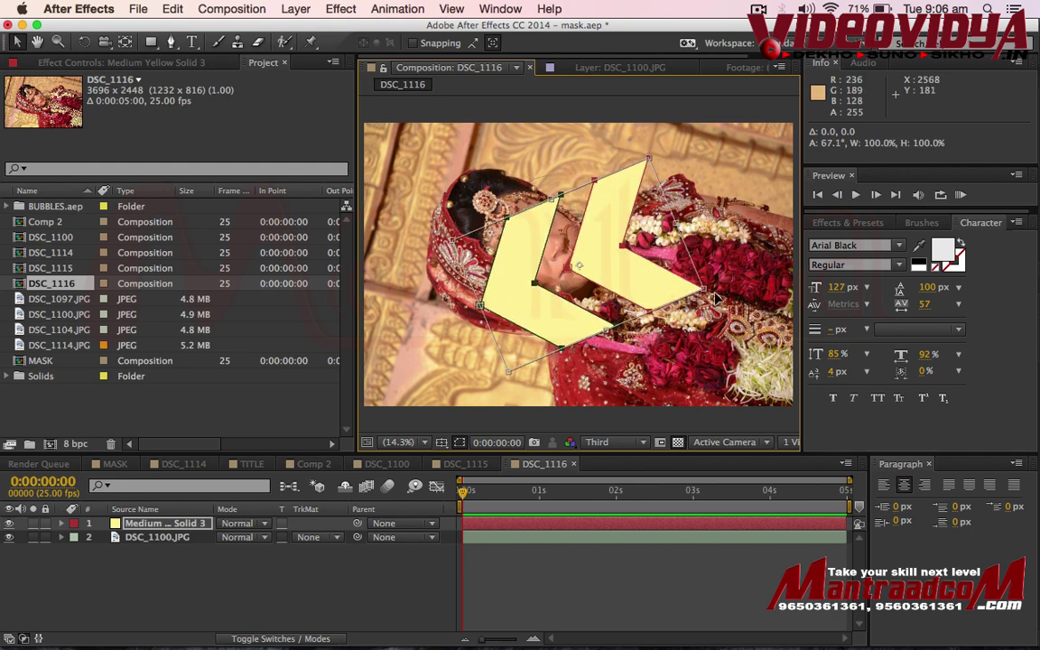
{"action": "left_click", "coordinate": [642, 578]}
- Move the right chevron mask closer to the left one
{"action": "left_click", "coordinate": [610, 181]}
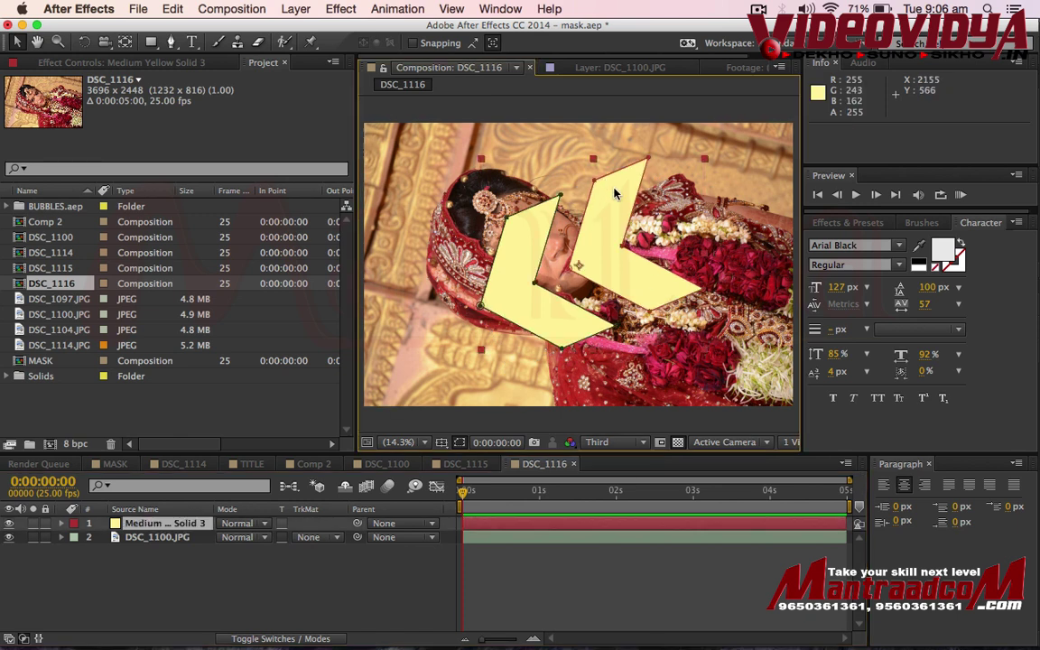
{"action": "left_click_drag", "start_coordinate": [619, 229], "coordinate": [595, 241]}
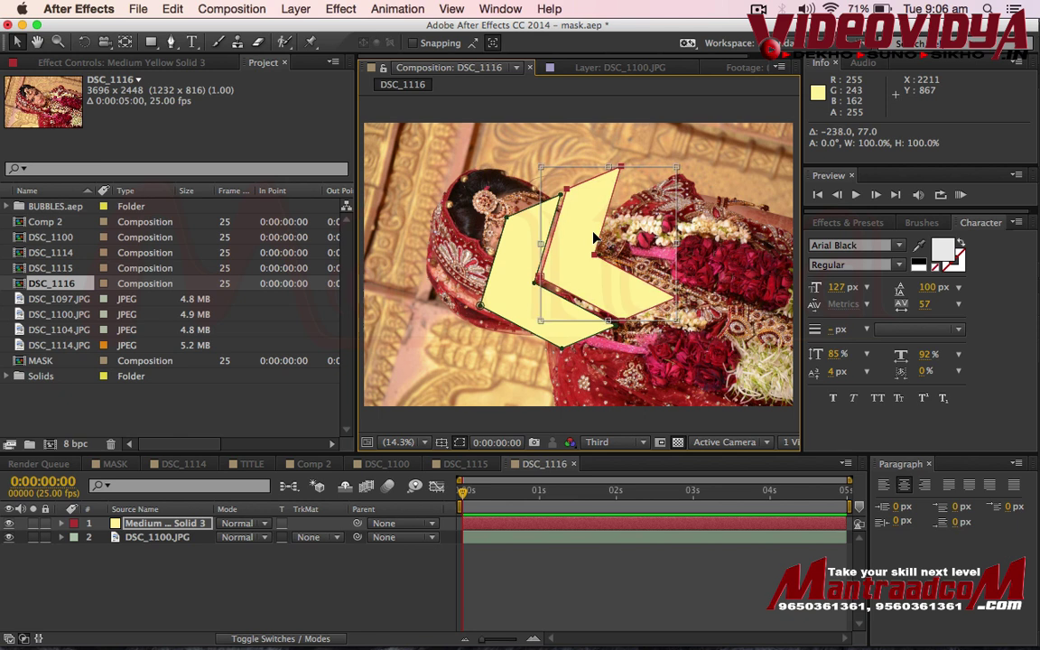
{"action": "key", "text": "Return"}
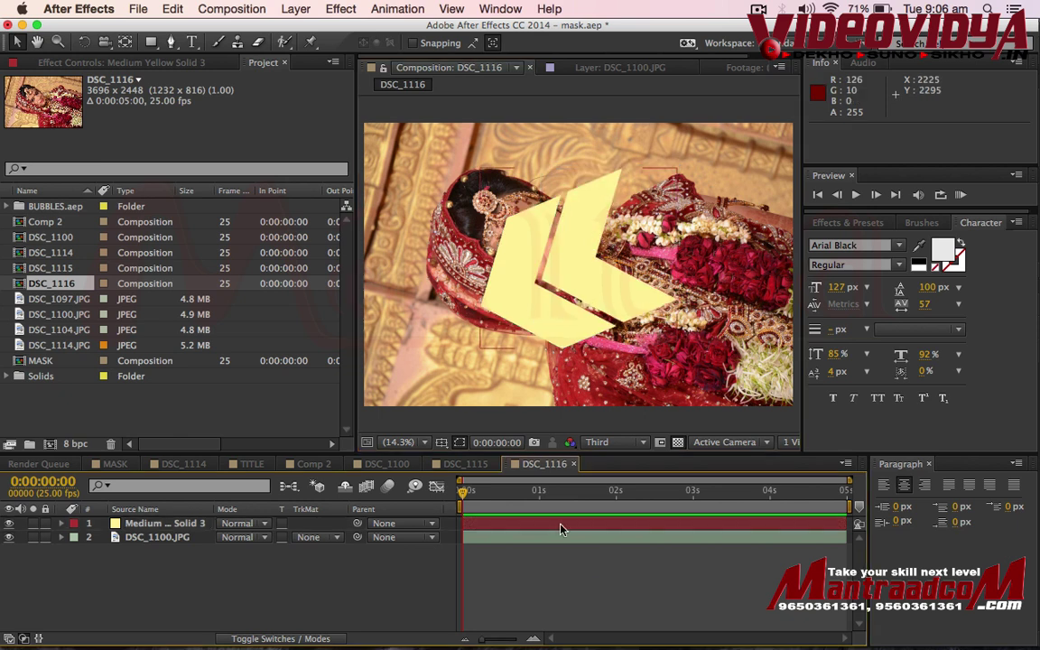
{"action": "key", "text": "super+a"}
{"action": "key", "text": "super+a"}
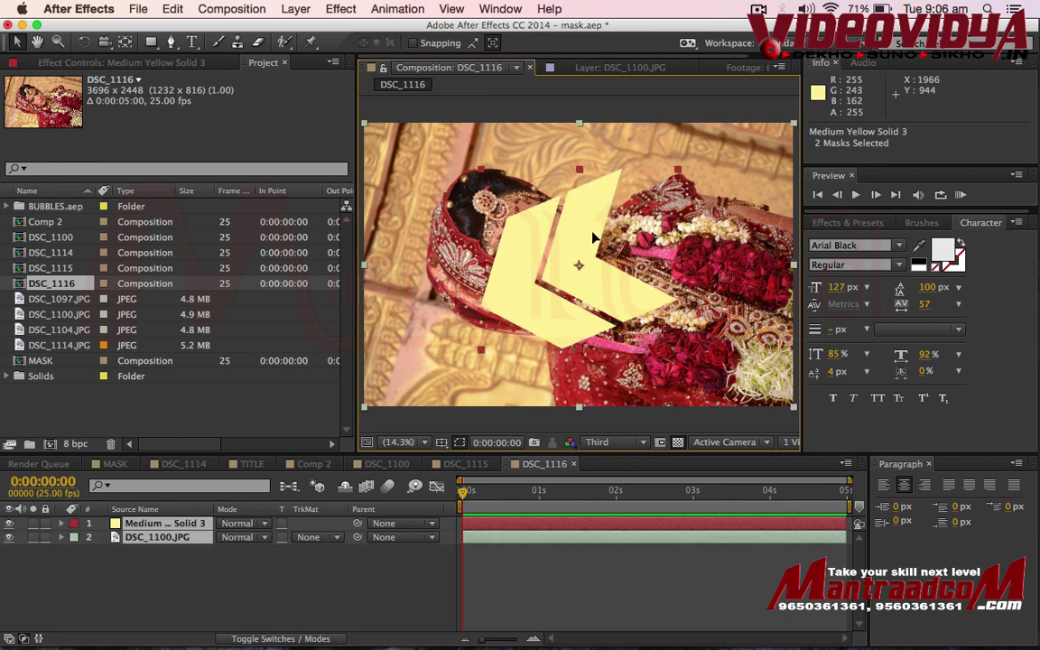
{"action": "left_click", "coordinate": [673, 576]}
{"action": "left_click", "coordinate": [560, 217]}
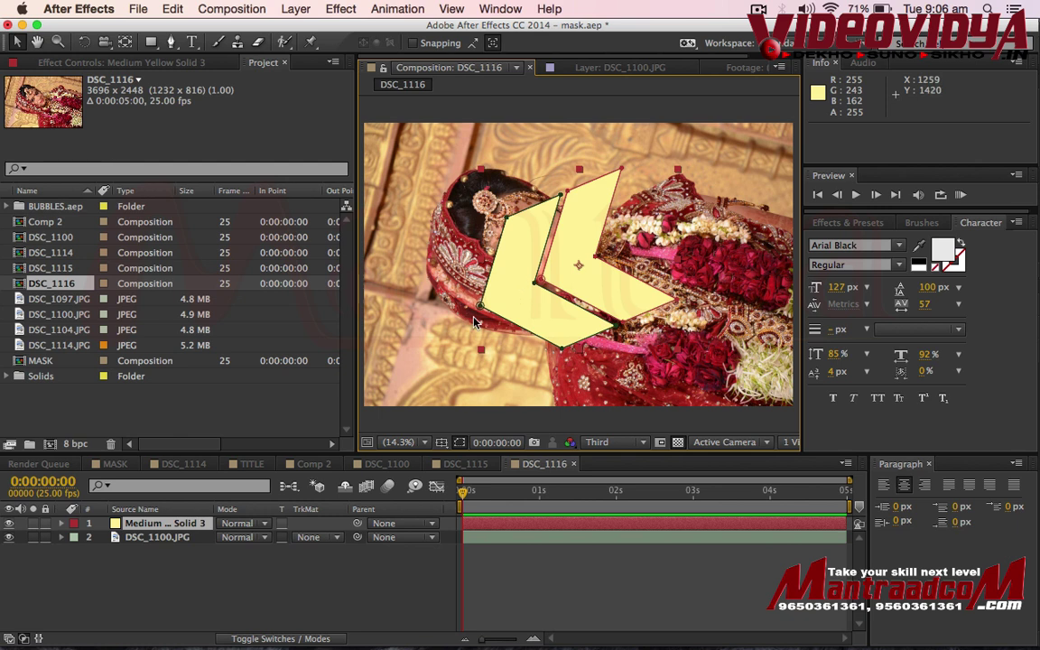
{"action": "left_click", "coordinate": [209, 578]}
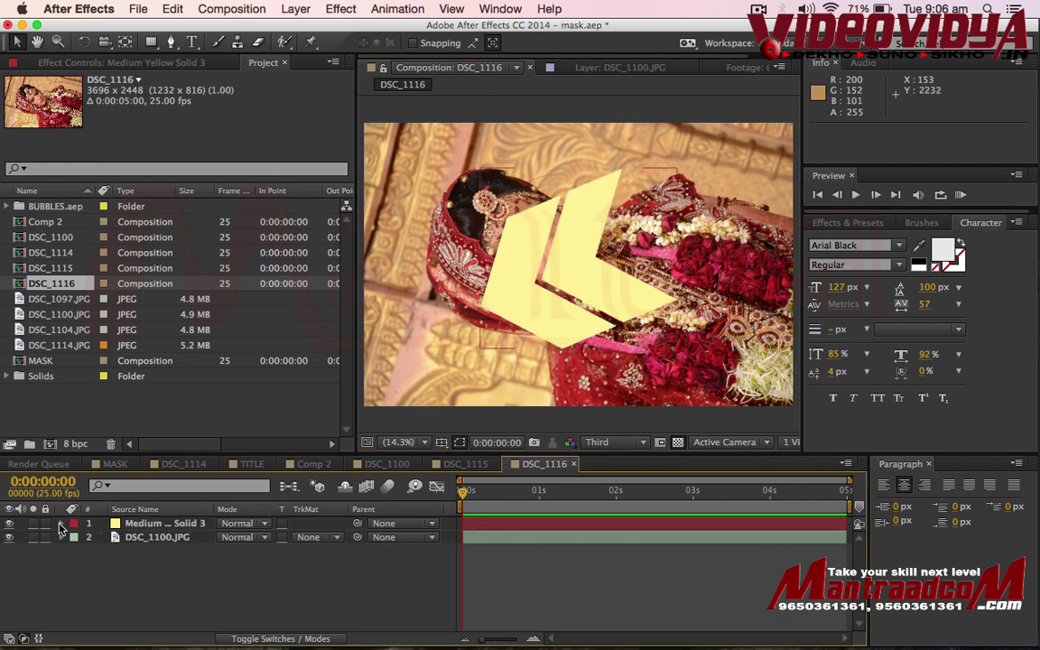
- Duplicate the solid's two chevron masks into Mask 3 and Mask 4
{"action": "left_click", "coordinate": [61, 524]}
{"action": "left_click", "coordinate": [91, 525]}
{"action": "left_click", "coordinate": [75, 537]}
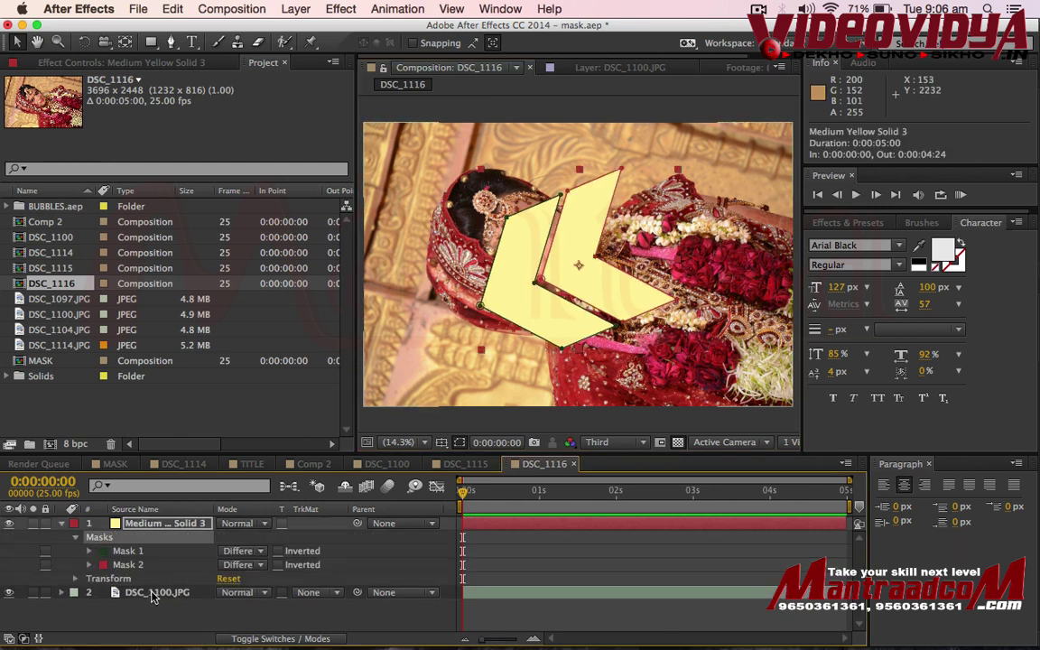
{"action": "left_click", "coordinate": [127, 551]}
{"action": "left_click", "coordinate": [136, 566], "text": "shift"}
{"action": "key", "text": "ctrl+d"}
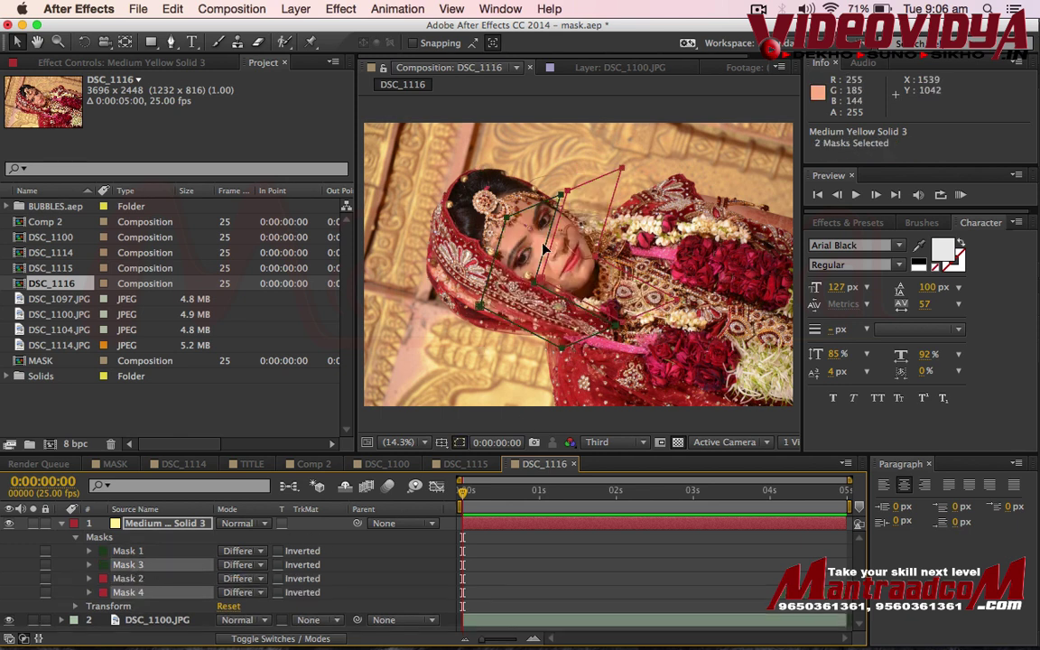
{"action": "left_click_drag", "start_coordinate": [546, 248], "coordinate": [553, 250]}
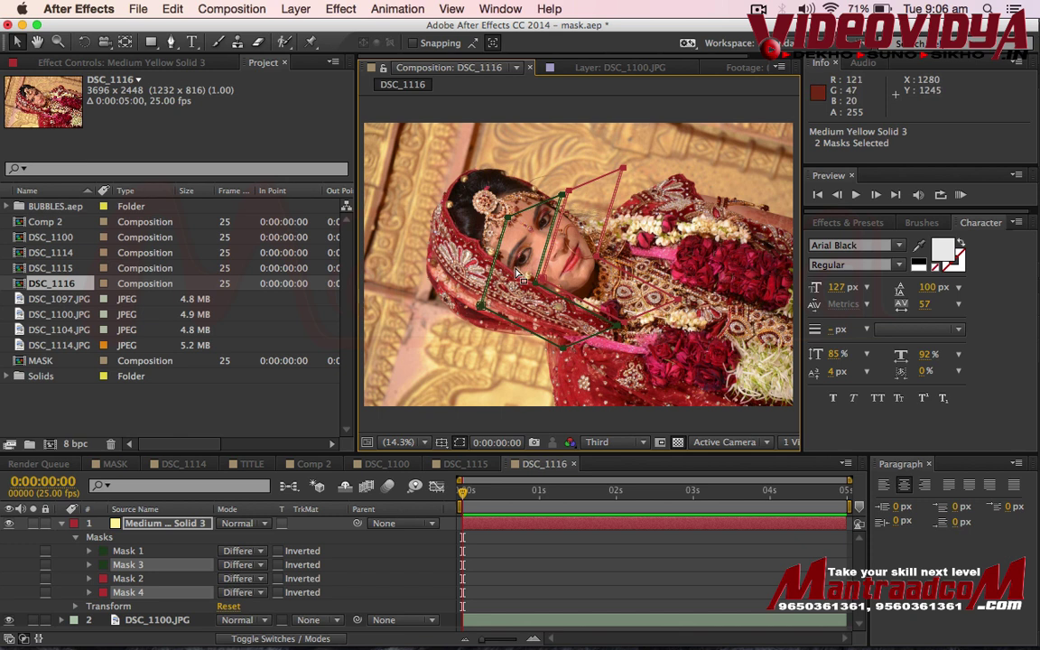
- Offset Mask 3 and Mask 4 to the right of the original chevrons
{"action": "left_click", "coordinate": [193, 524]}
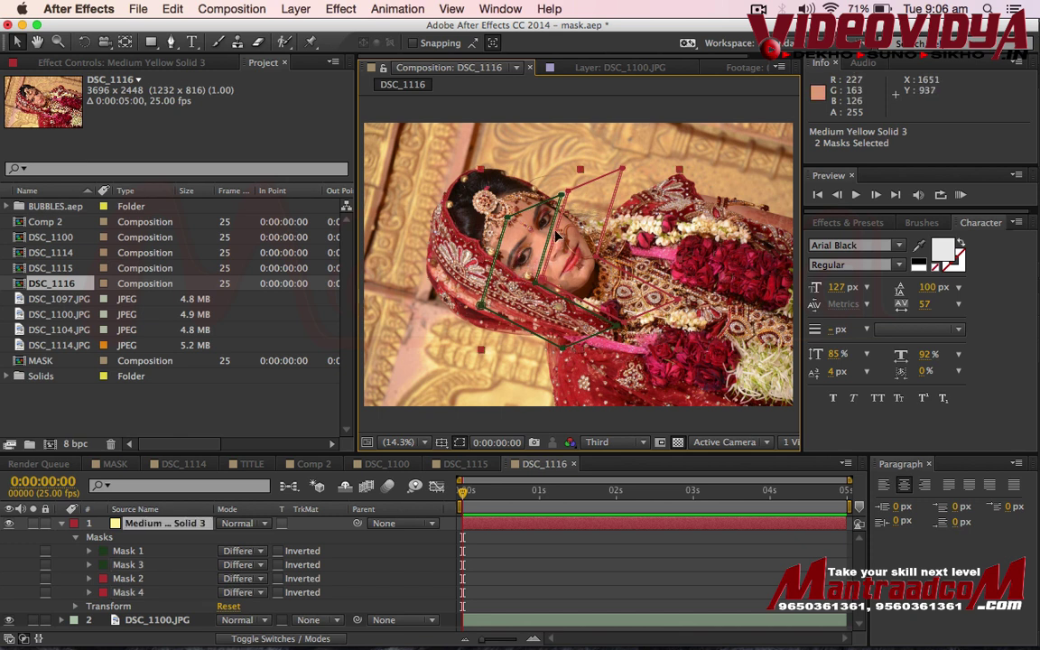
{"action": "left_click", "coordinate": [148, 564]}
{"action": "left_click", "coordinate": [142, 592], "text": "shift"}
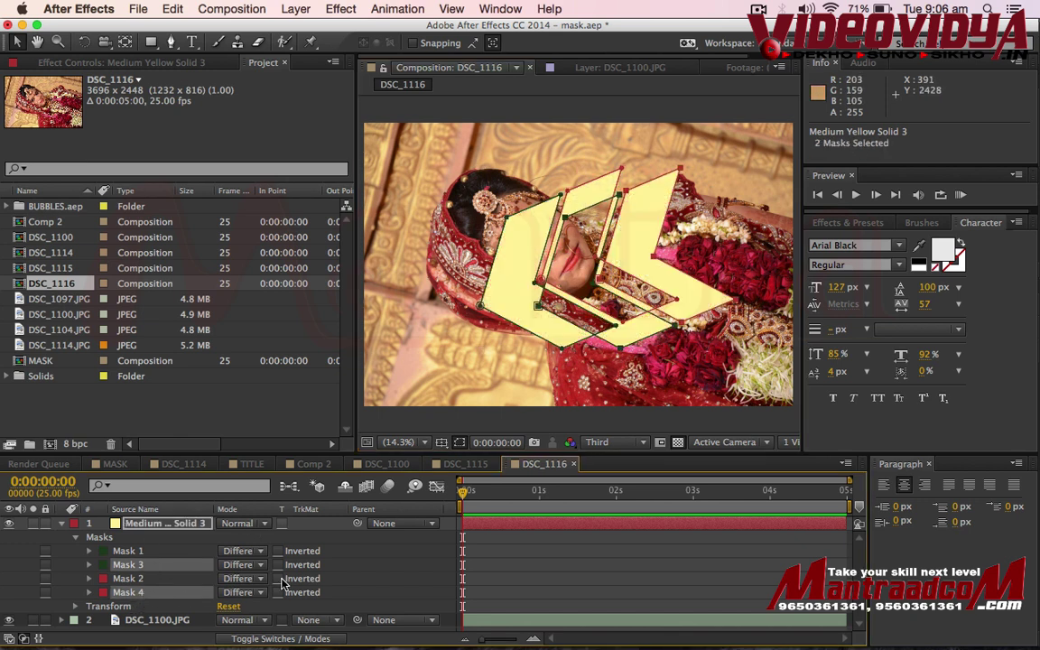
{"action": "key", "text": "Right"}
{"action": "key", "text": "Right"}
{"action": "key", "text": "Right"}
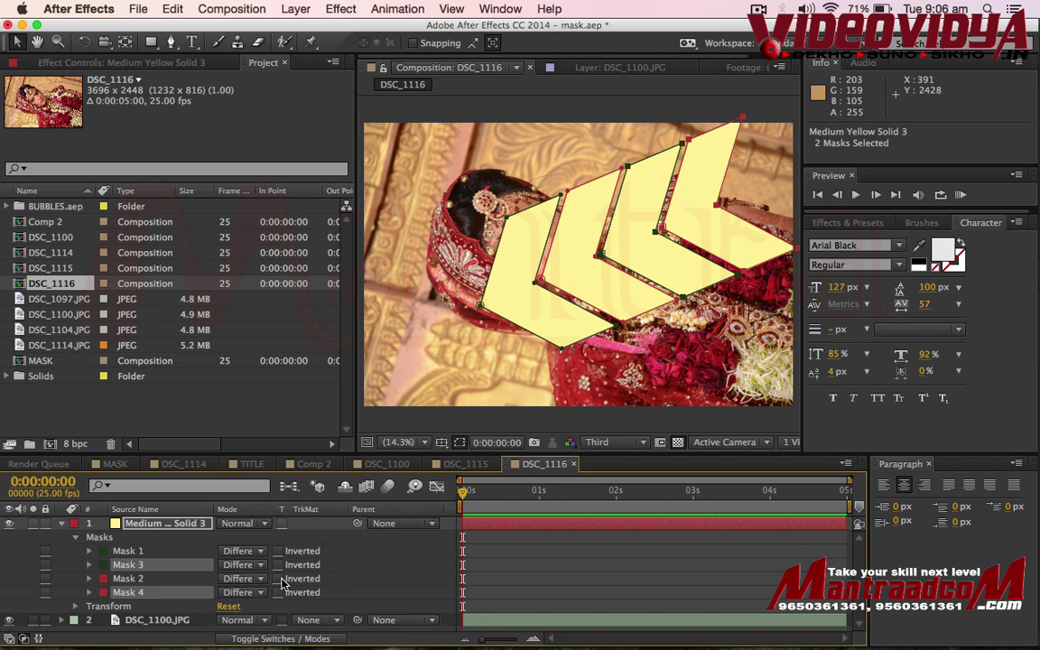
- Collapse the yellow solid's mask properties in the timeline
{"action": "left_click", "coordinate": [443, 540]}
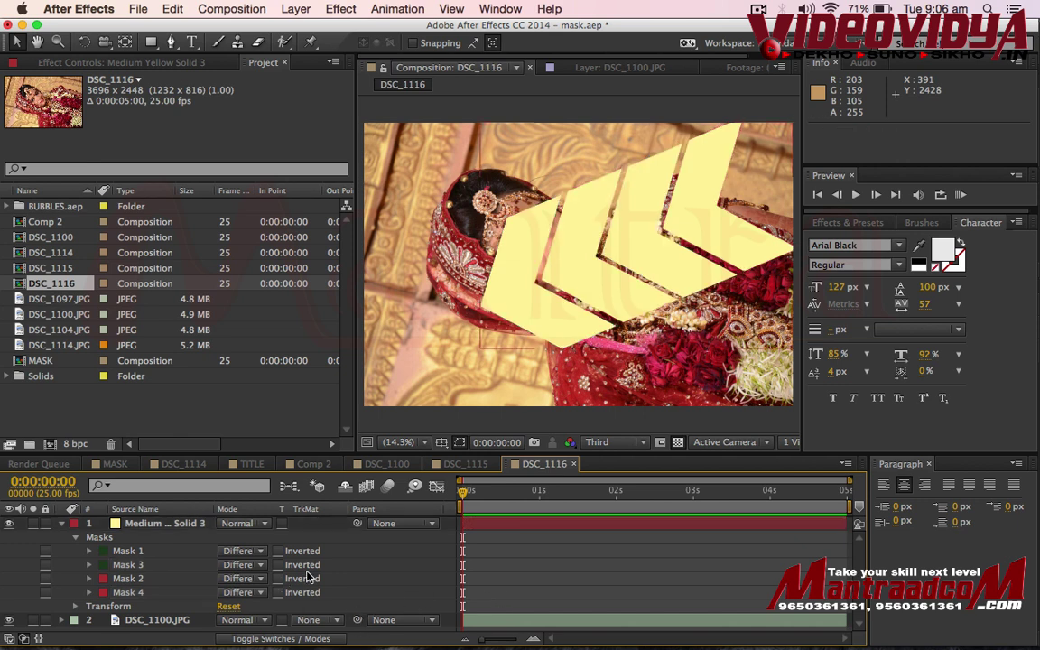
{"action": "left_click", "coordinate": [149, 529]}
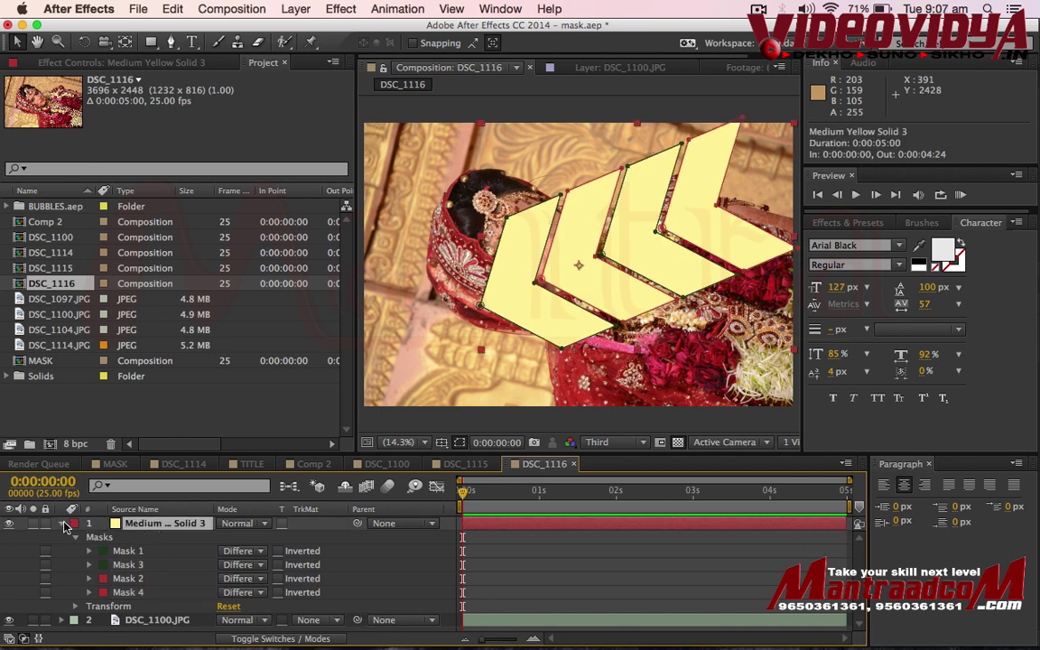
{"action": "left_click", "coordinate": [62, 524]}
{"action": "left_click", "coordinate": [202, 578]}
{"action": "left_click", "coordinate": [199, 524]}
{"action": "left_click", "coordinate": [259, 601]}
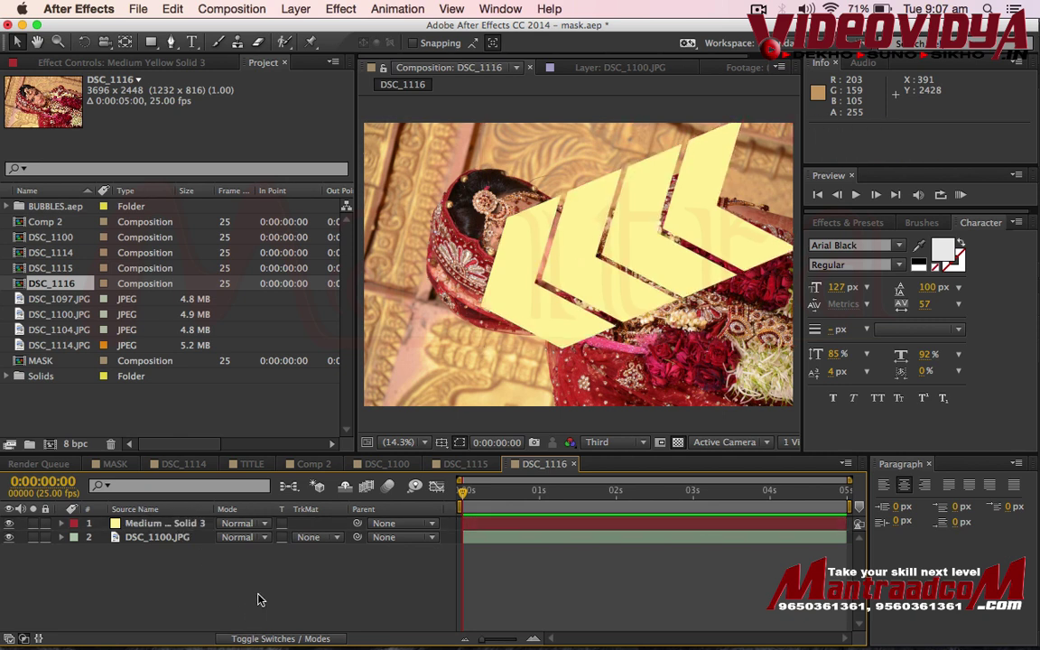
- Nudge the chevron solid left and down with Shift+arrow keys
{"action": "left_click", "coordinate": [162, 523]}
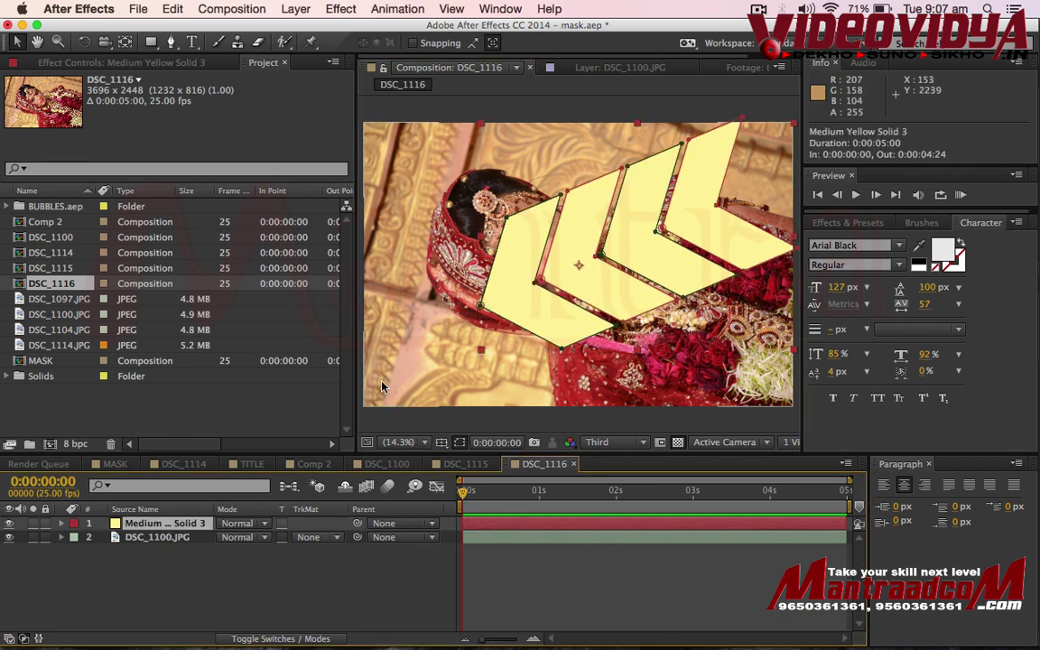
{"action": "key", "text": "Left"}
{"action": "key", "text": "Left"}
{"action": "key", "text": "Left"}
{"action": "key", "text": "Left"}
{"action": "key", "text": "Left"}
{"action": "key", "text": "Left"}
{"action": "key", "text": "Left"}
{"action": "key", "text": "Left"}
{"action": "key", "text": "Left"}
{"action": "key", "text": "Left"}
{"action": "key", "text": "Left"}
{"action": "key", "text": "Left"}
{"action": "key", "text": "Left"}
{"action": "key", "text": "shift+Left"}
{"action": "key", "text": "shift+Left"}
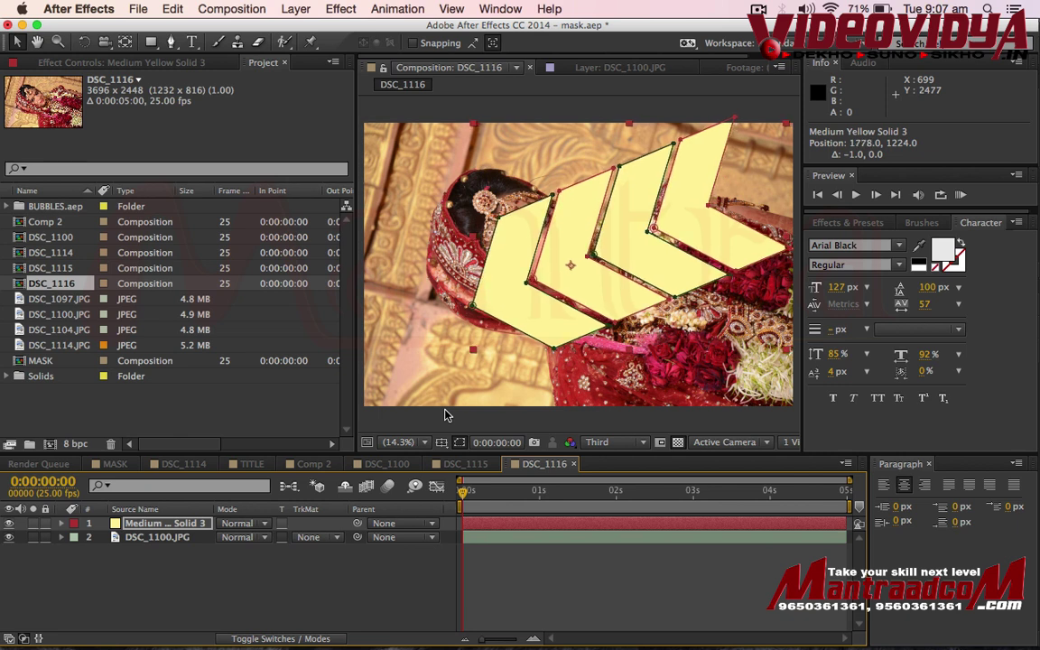
{"action": "key", "text": "shift+Left"}
{"action": "key", "text": "shift+Left"}
{"action": "key", "text": "shift+Left"}
{"action": "key", "text": "shift+Left"}
{"action": "key", "text": "shift+Left"}
{"action": "key", "text": "shift+Left"}
{"action": "key", "text": "shift+Left"}
{"action": "key", "text": "shift+Left"}
{"action": "key", "text": "shift+Left"}
{"action": "key", "text": "shift+Left"}
{"action": "key", "text": "shift+Left"}
{"action": "key", "text": "shift+Left"}
{"action": "key", "text": "shift+Left"}
{"action": "key", "text": "shift+Left"}
{"action": "key", "text": "shift+Left"}
{"action": "key", "text": "shift+Down"}
{"action": "key", "text": "shift+Down"}
{"action": "key", "text": "shift+Down"}
{"action": "key", "text": "shift+Down"}
{"action": "key", "text": "shift+Down"}
{"action": "key", "text": "shift+Down"}
{"action": "key", "text": "shift+Right"}
{"action": "key", "text": "shift+Right"}
{"action": "key", "text": "shift+Right"}
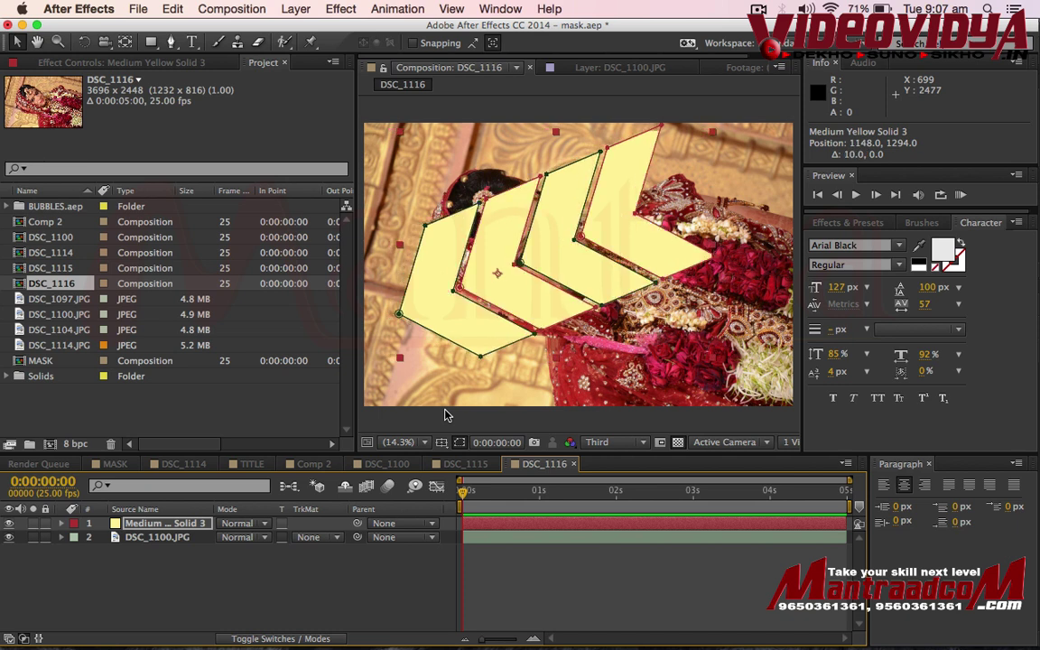
{"action": "key", "text": "shift+Right"}
{"action": "key", "text": "shift+Right"}
{"action": "key", "text": "shift+Right"}
{"action": "key", "text": "shift+Down"}
{"action": "key", "text": "shift+Down"}
{"action": "key", "text": "shift+Down"}
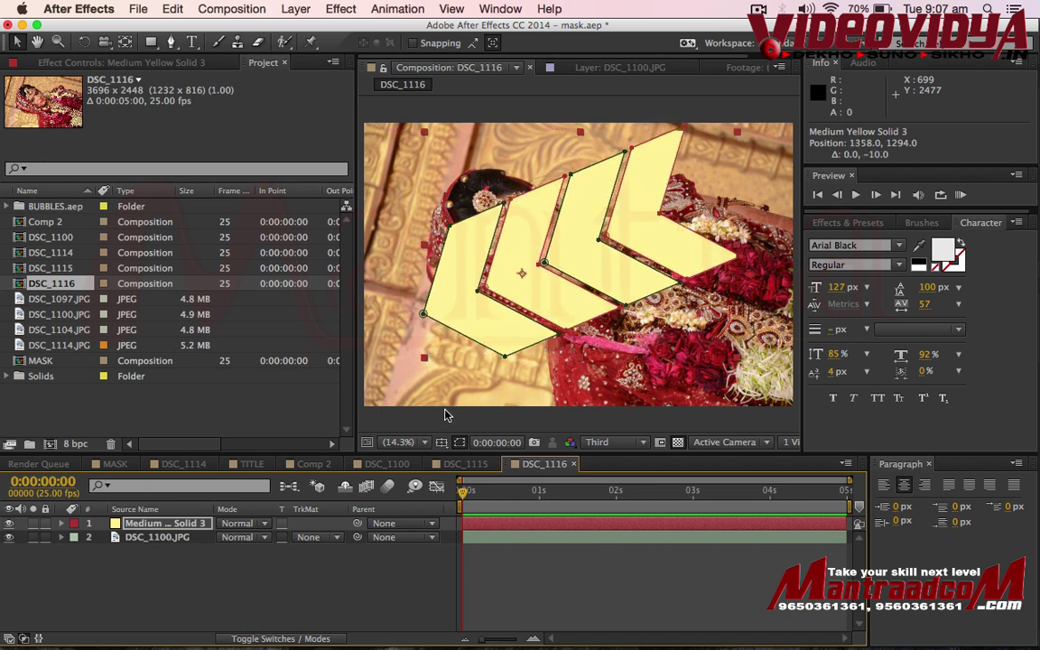
{"action": "key", "text": "shift+Right"}
{"action": "key", "text": "shift+Right"}
{"action": "key", "text": "shift+Right"}
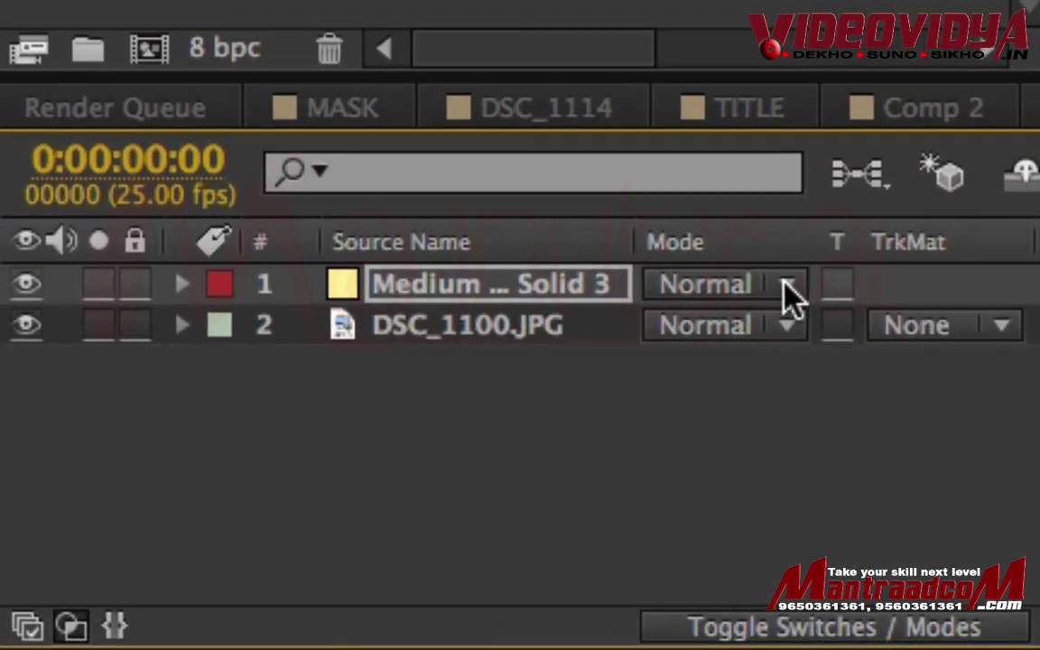
- Set the yellow solid's blending mode to Stencil Alpha
{"action": "left_click", "coordinate": [783, 284]}
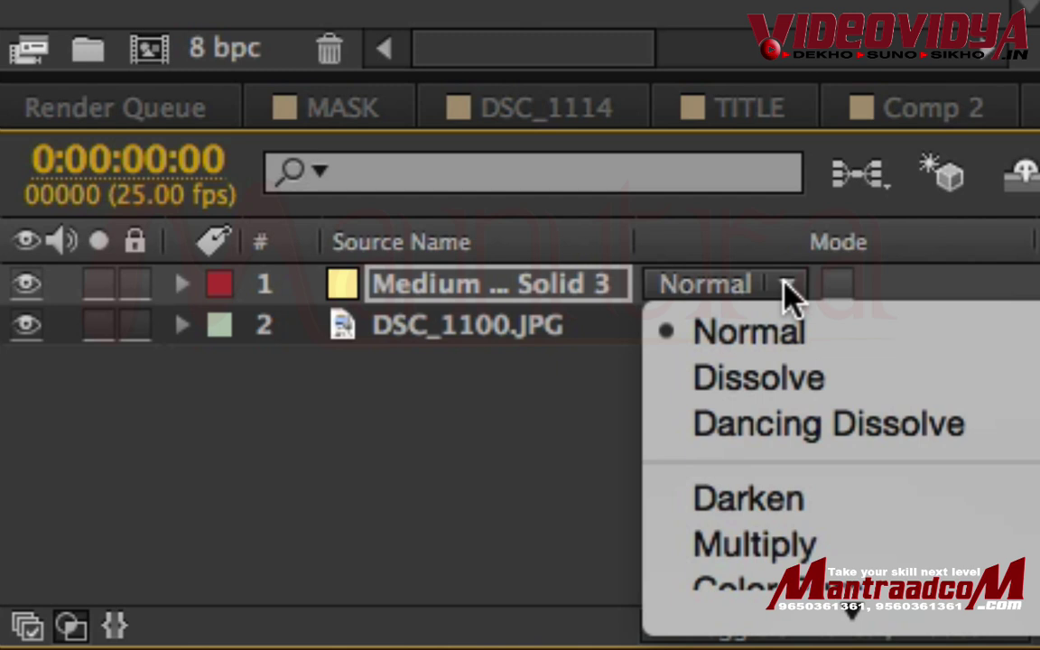
{"action": "mouse_move", "coordinate": [968, 617]}
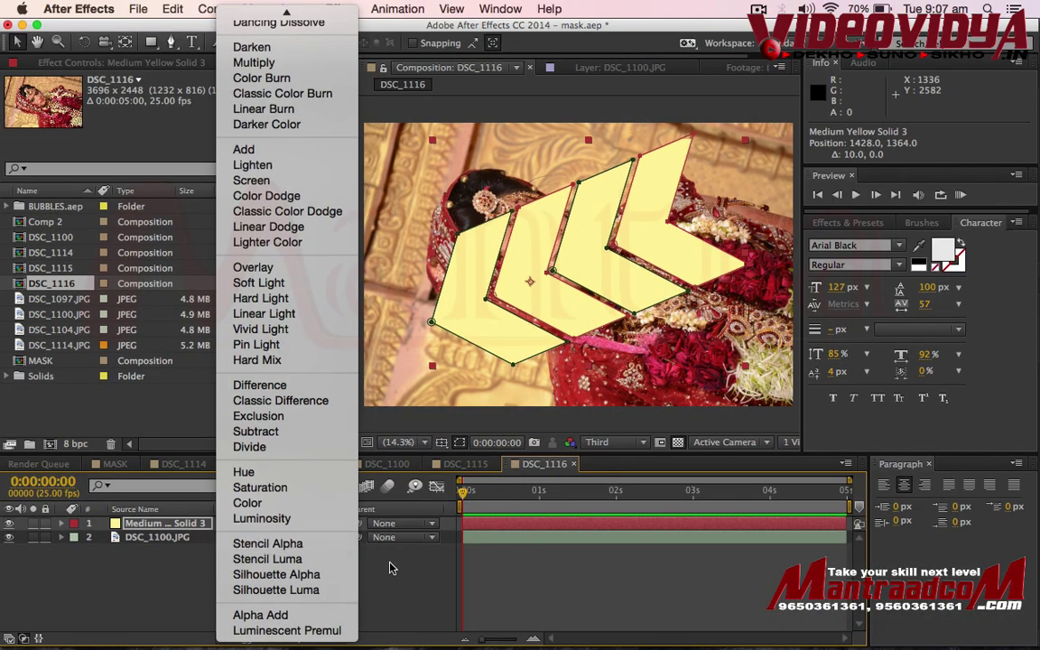
{"action": "key", "text": "Escape"}
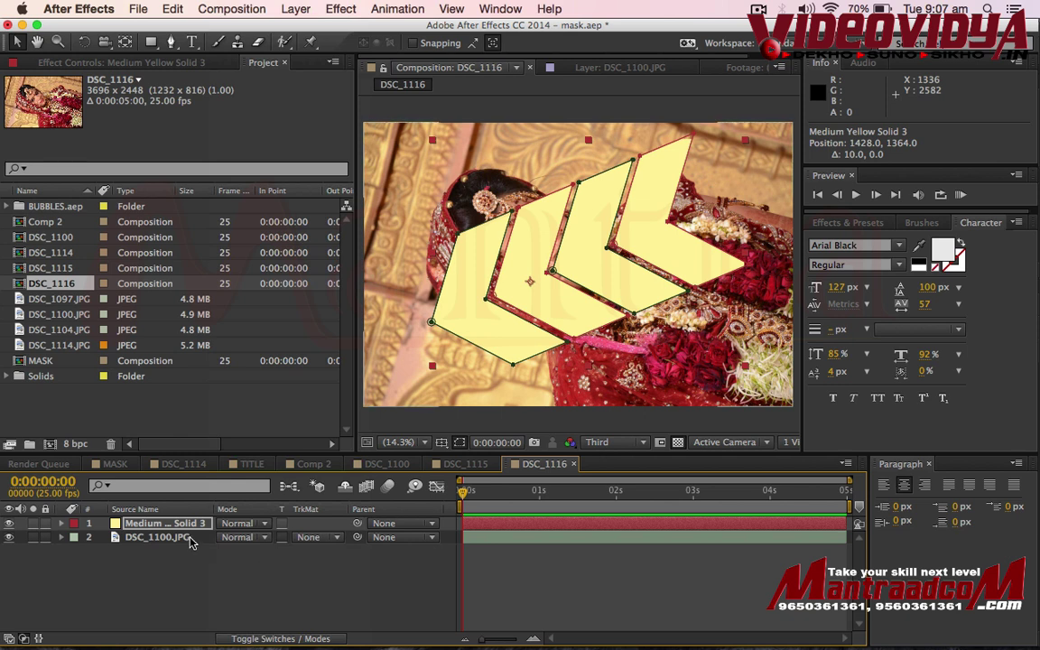
{"action": "left_click", "coordinate": [185, 539]}
{"action": "left_click", "coordinate": [267, 524]}
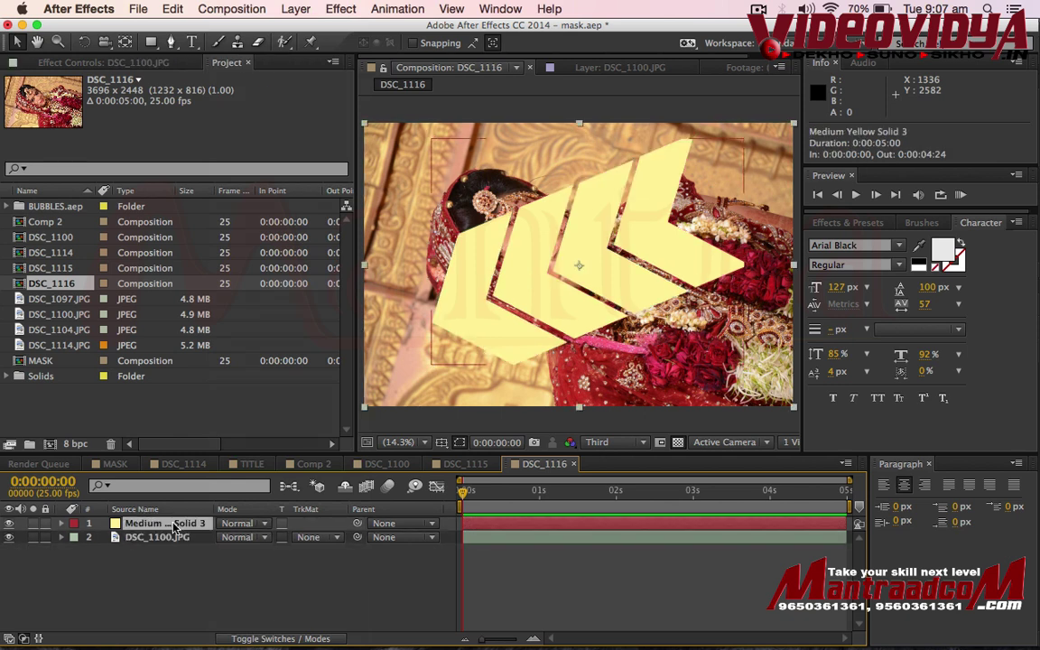
{"action": "left_click", "coordinate": [239, 523]}
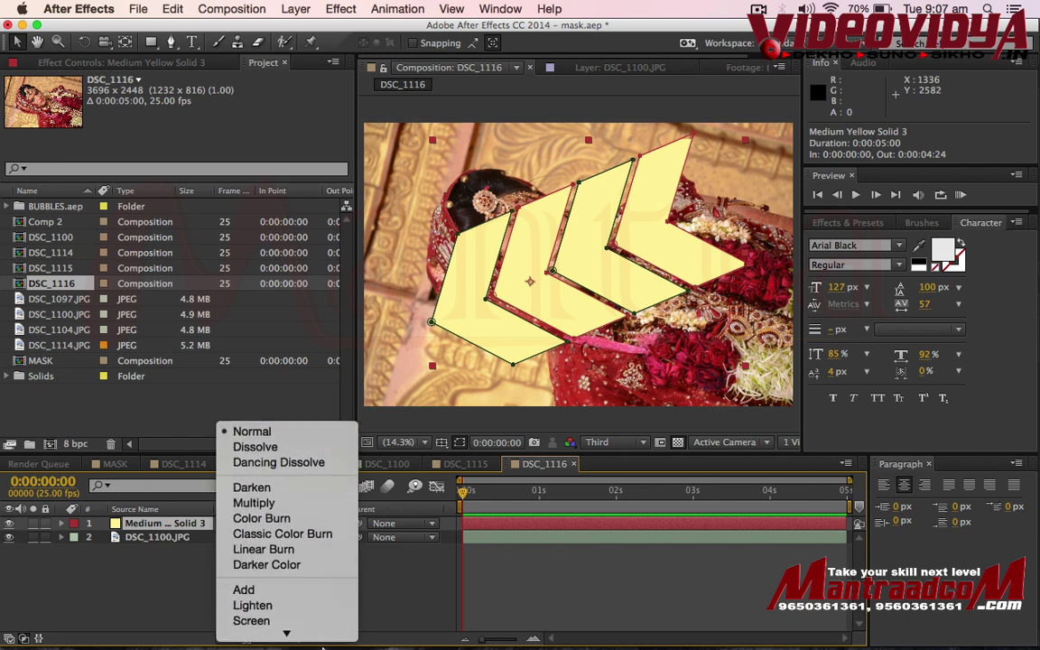
{"action": "mouse_move", "coordinate": [322, 643]}
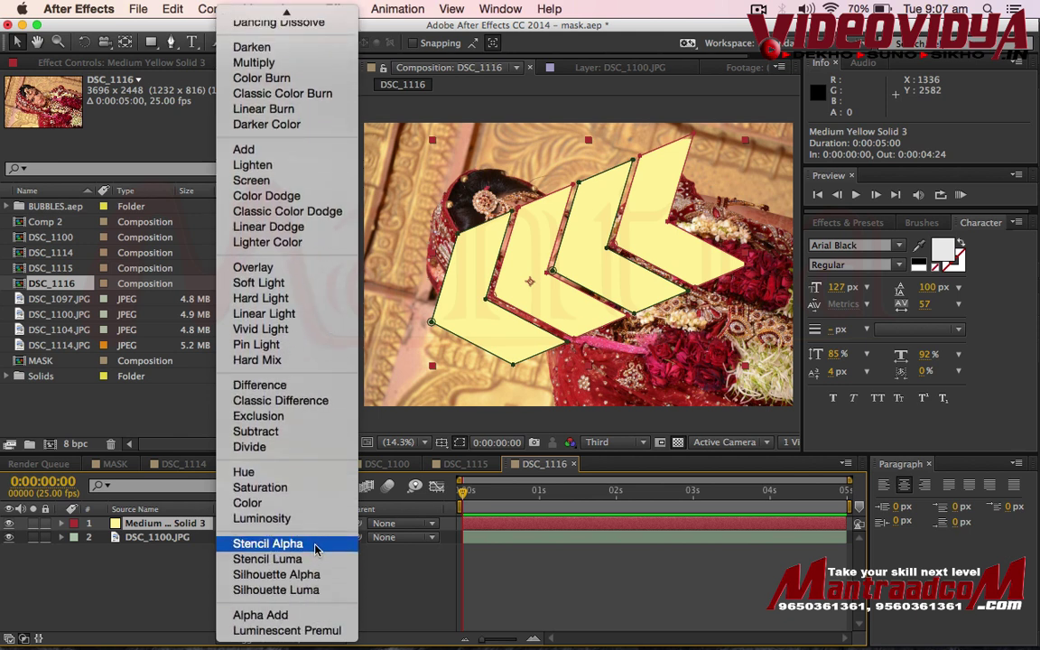
{"action": "left_click", "coordinate": [315, 544]}
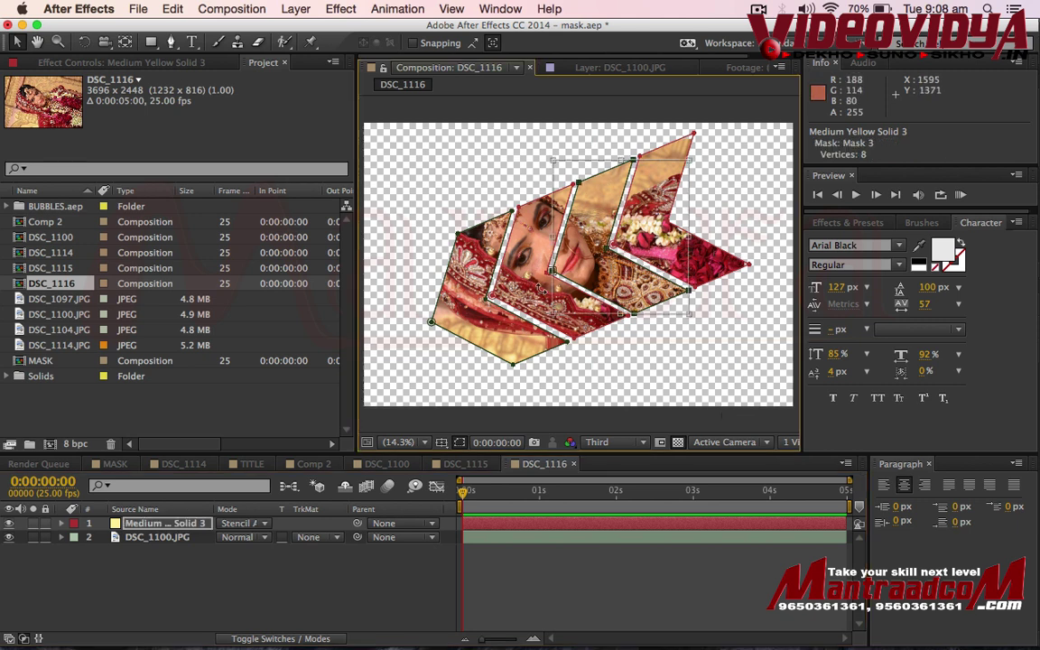
- Nudge the stencil chevrons slightly up and left
{"action": "left_click", "coordinate": [214, 562]}
{"action": "left_click", "coordinate": [167, 524]}
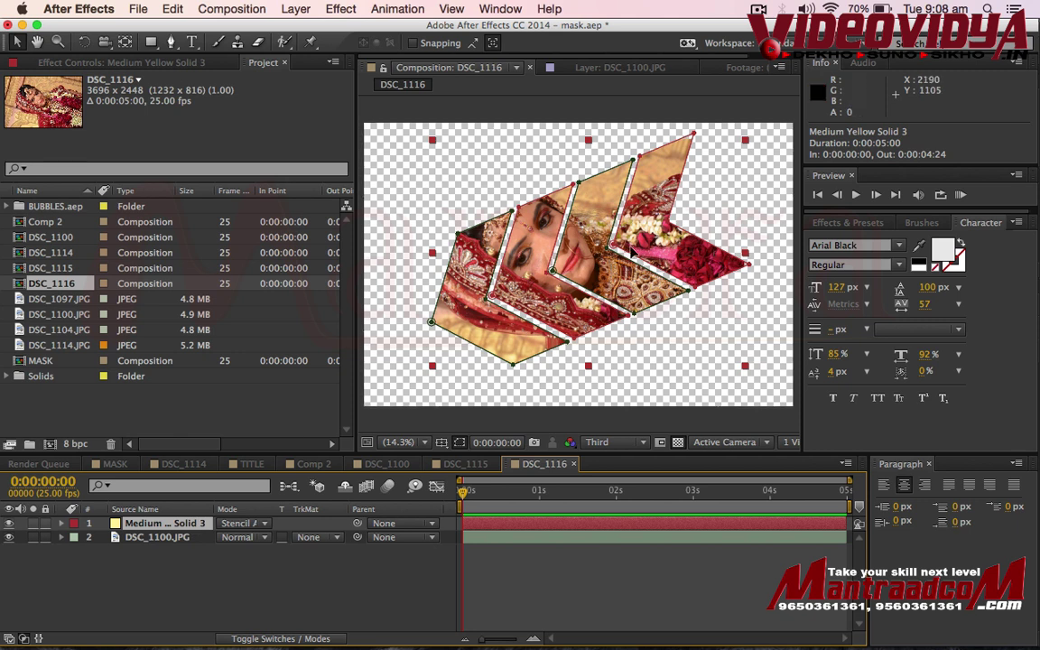
{"action": "key", "text": "shift+Up"}
{"action": "key", "text": "shift+Up"}
{"action": "key", "text": "shift+Up"}
{"action": "key", "text": "shift+Left"}
{"action": "key", "text": "shift+Left"}
{"action": "key", "text": "shift+Left"}
{"action": "key", "text": "shift+Left"}
{"action": "key", "text": "shift+Left"}
{"action": "key", "text": "shift+Left"}
{"action": "key", "text": "shift+Up"}
{"action": "key", "text": "shift+Up"}
{"action": "key", "text": "shift+Up"}
{"action": "key", "text": "shift+Left"}
{"action": "key", "text": "shift+Left"}
{"action": "key", "text": "shift+Left"}
{"action": "key", "text": "shift+Right"}
{"action": "key", "text": "shift+Right"}
{"action": "key", "text": "shift+Right"}
{"action": "key", "text": "shift+Right"}
{"action": "key", "text": "shift+Right"}
{"action": "key", "text": "shift+Right"}
{"action": "key", "text": "shift+Right"}
{"action": "key", "text": "shift+Right"}
{"action": "key", "text": "shift+Right"}
{"action": "key", "text": "shift+Right"}
{"action": "key", "text": "shift+Right"}
{"action": "key", "text": "shift+Right"}
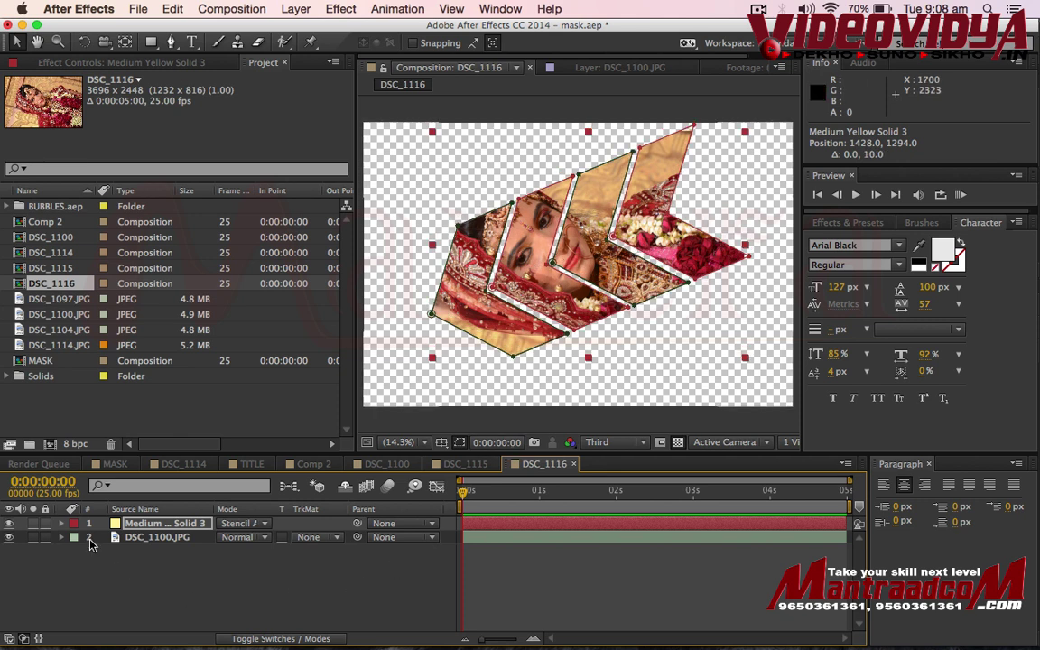
- Keyframe the solid's Position from off the upper right to the lower left around 1:06
{"action": "key", "text": "p"}
{"action": "left_click", "coordinate": [101, 538]}
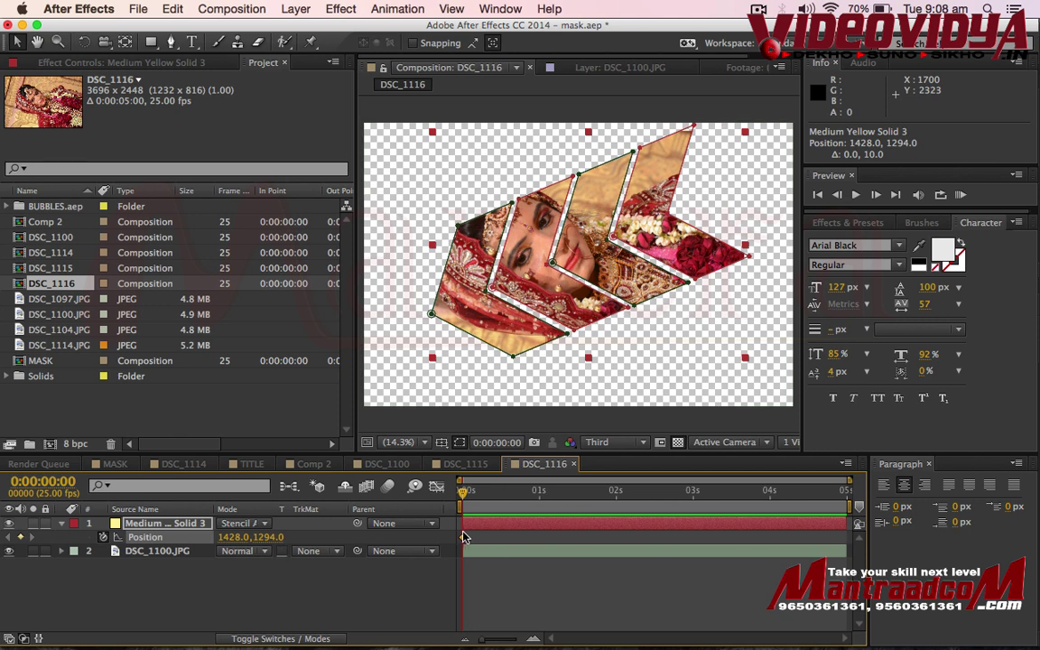
{"action": "left_click_drag", "start_coordinate": [462, 538], "coordinate": [554, 538]}
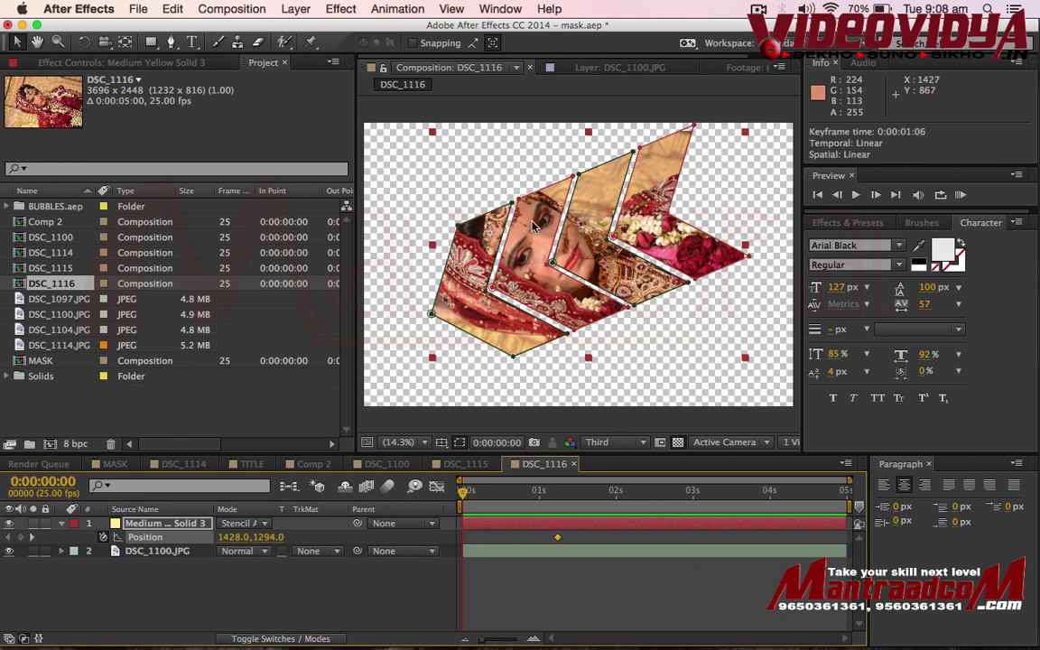
{"action": "mouse_move", "coordinate": [543, 237]}
{"action": "left_mouse_down"}
{"action": "mouse_move", "coordinate": [910, 56]}
{"action": "mouse_move", "coordinate": [893, 44]}
{"action": "left_mouse_up"}
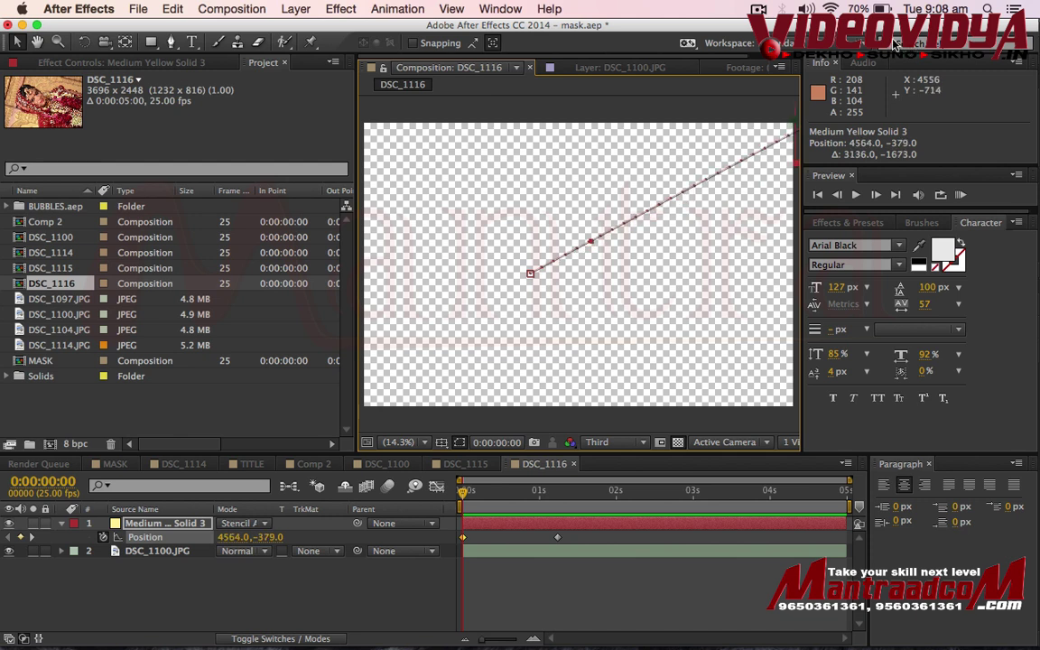
{"action": "left_click_drag", "start_coordinate": [463, 496], "coordinate": [571, 503]}
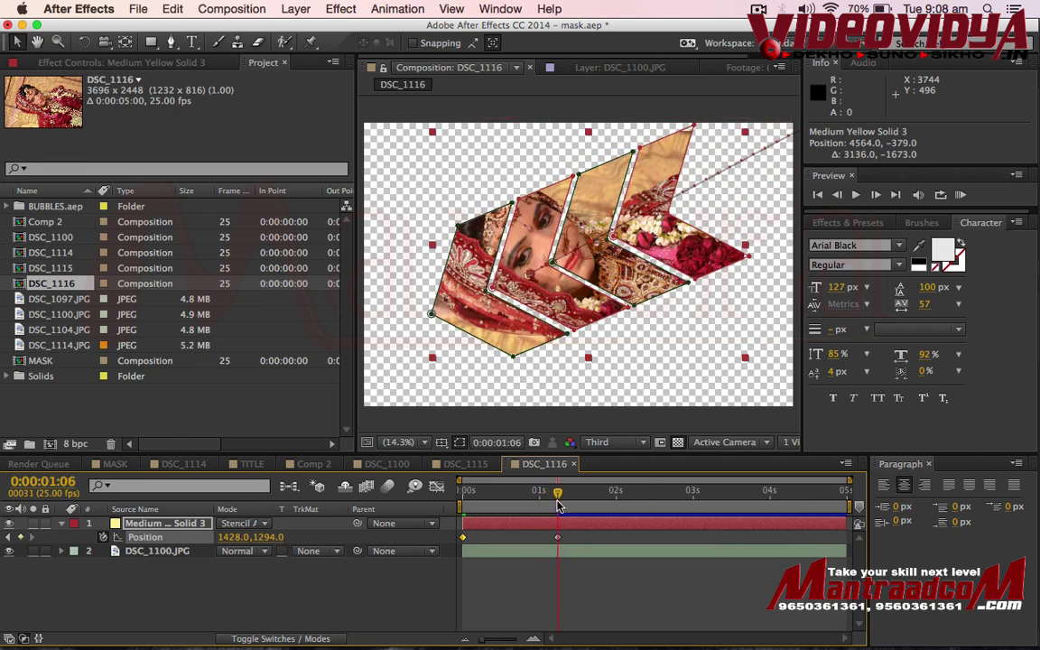
{"action": "left_click_drag", "start_coordinate": [632, 152], "coordinate": [568, 215]}
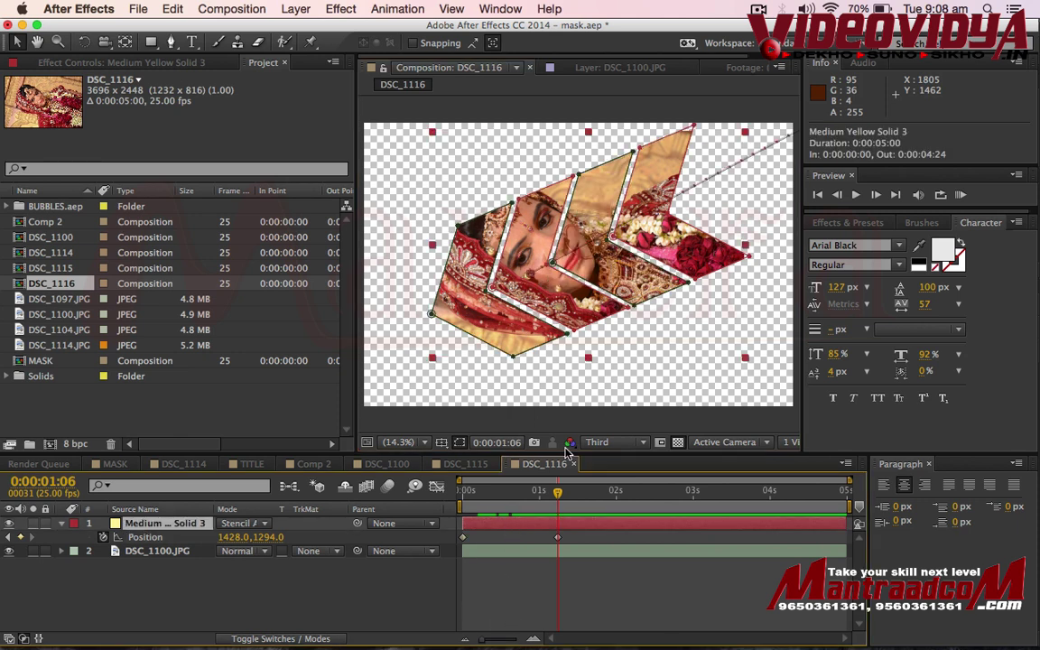
{"action": "mouse_move", "coordinate": [621, 189]}
{"action": "left_mouse_down"}
{"action": "mouse_move", "coordinate": [354, 338]}
{"action": "mouse_move", "coordinate": [259, 367]}
{"action": "left_mouse_up"}
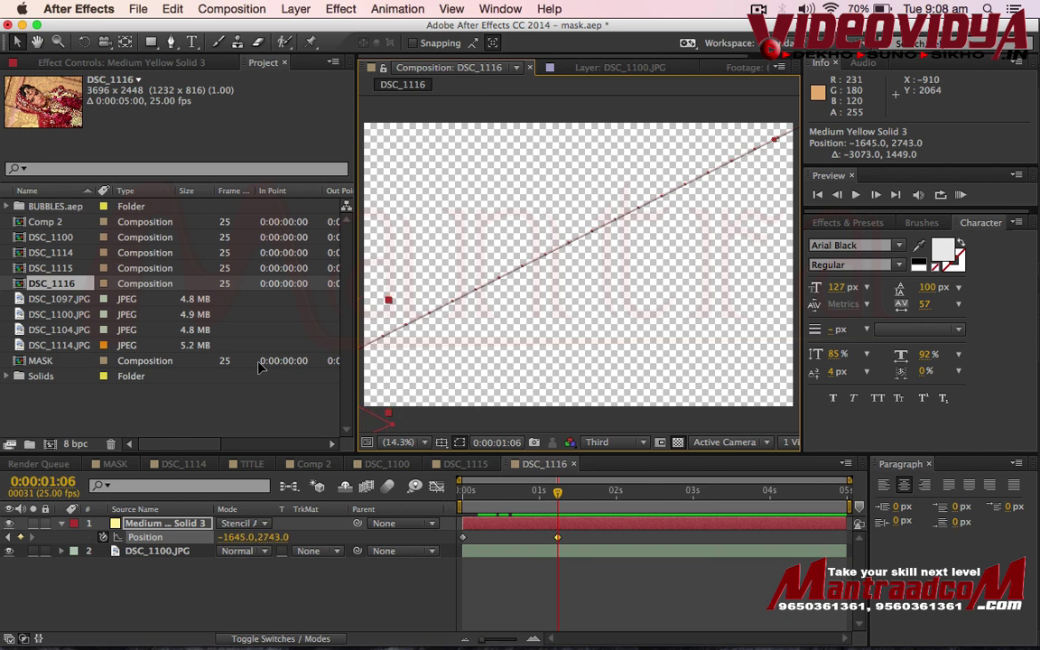
- Preview the sweep and move the final Position keyframe later for a slower motion
{"action": "left_click_drag", "start_coordinate": [557, 498], "coordinate": [435, 498]}
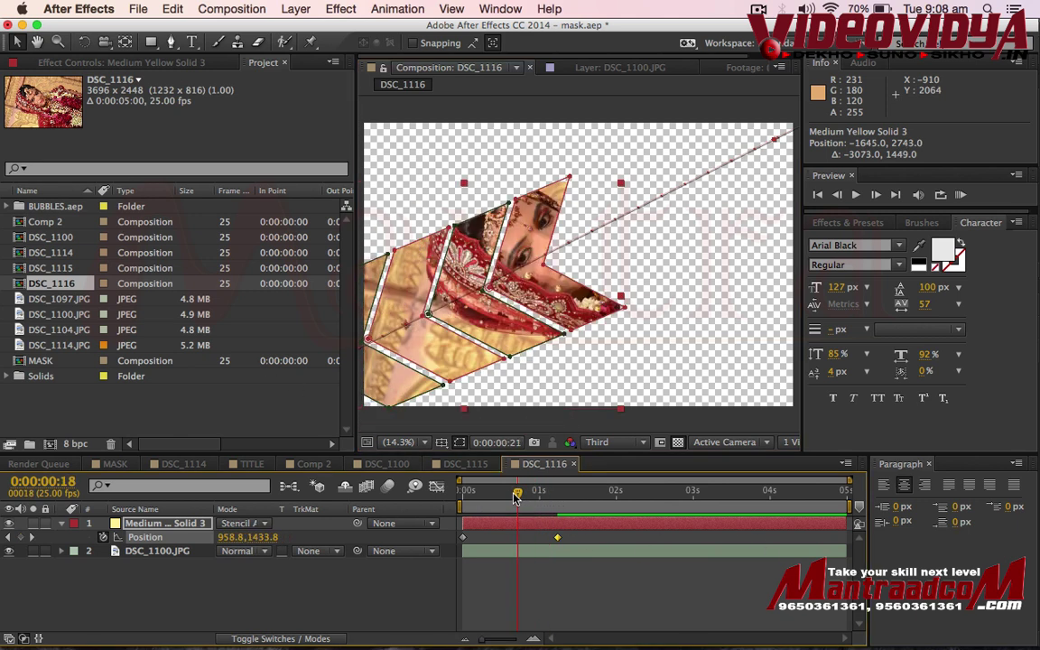
{"action": "key", "text": "space"}
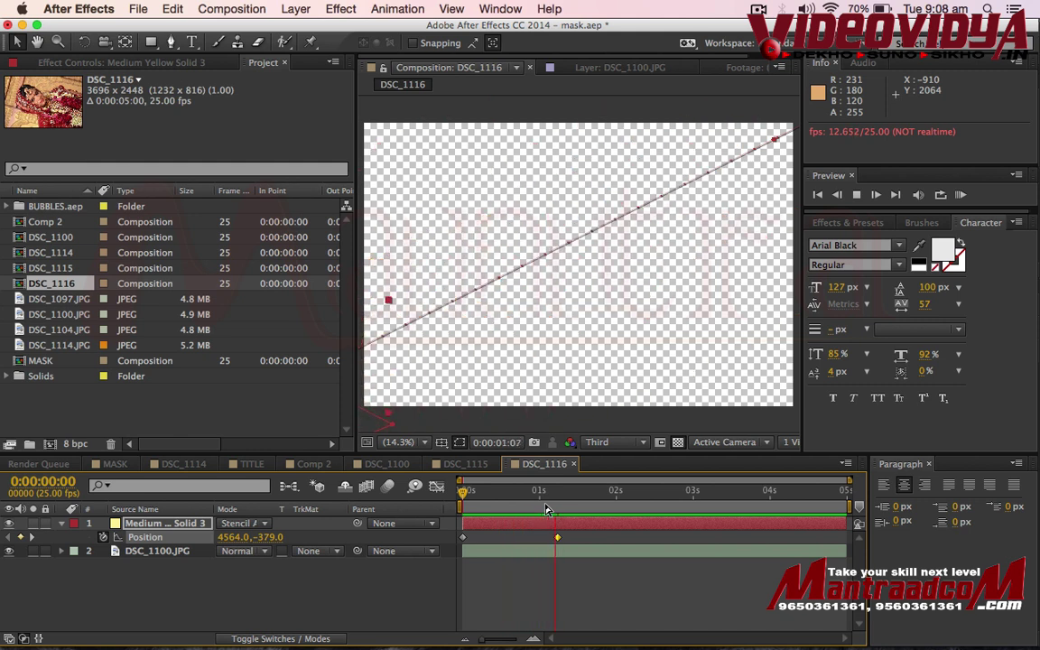
{"action": "key", "text": "space"}
{"action": "left_click_drag", "start_coordinate": [559, 541], "coordinate": [588, 538]}
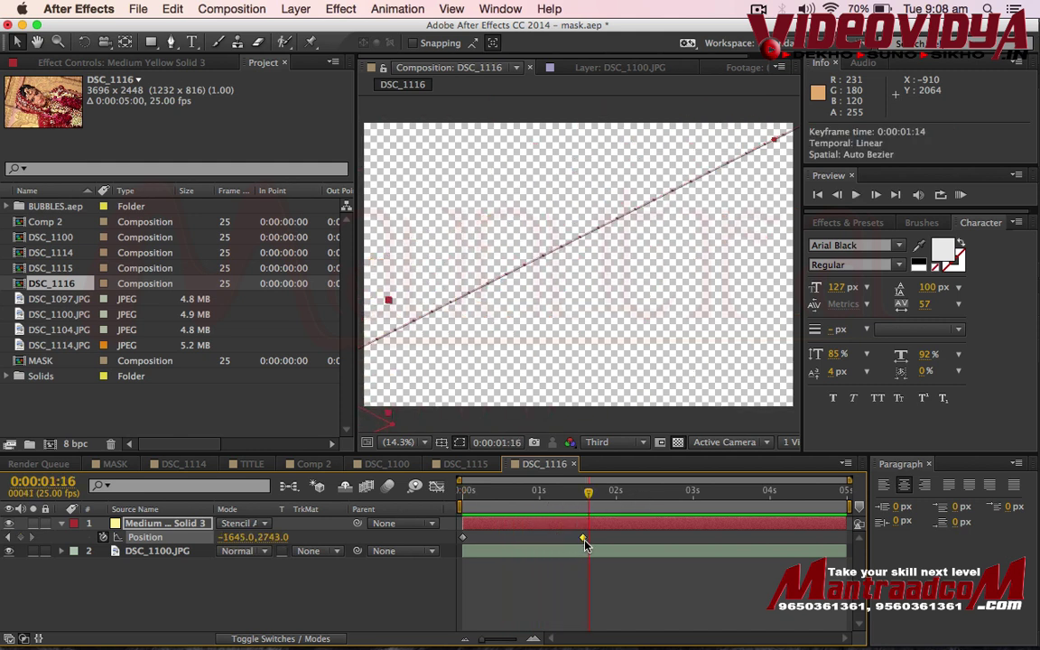
{"action": "left_click", "coordinate": [484, 490]}
{"action": "key", "text": "space"}
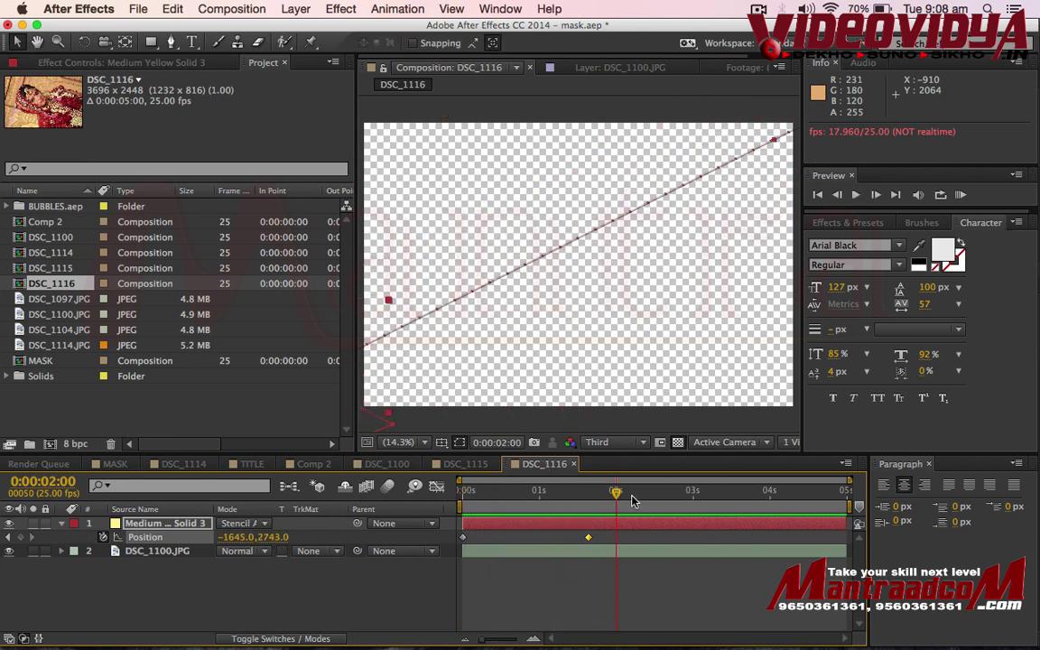
{"action": "key", "text": "space"}
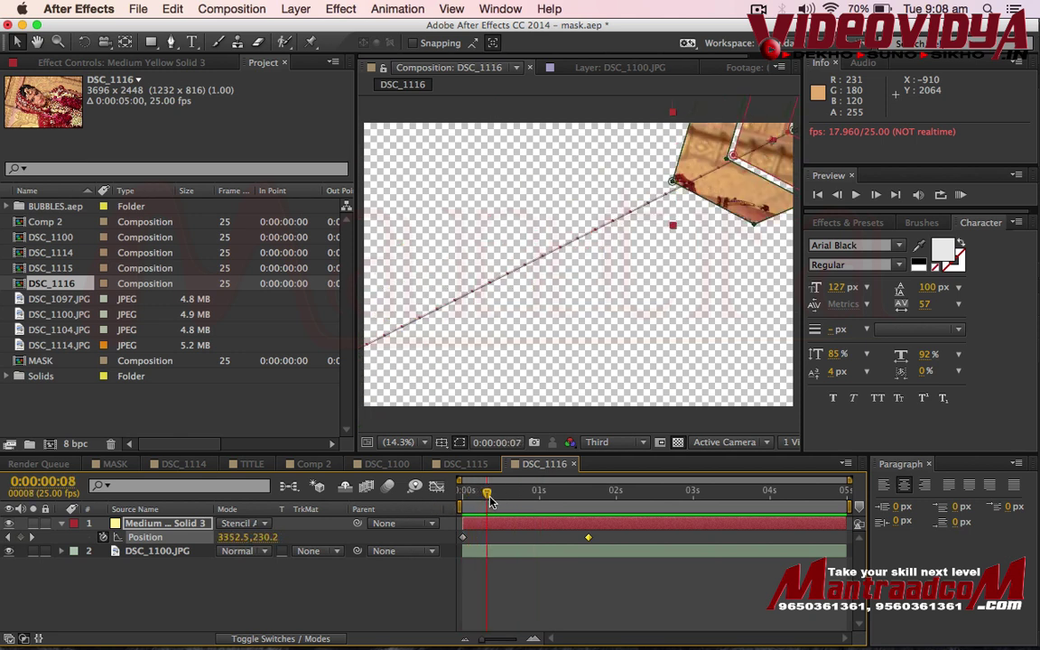
{"action": "mouse_move", "coordinate": [467, 508]}
{"action": "left_mouse_down"}
{"action": "mouse_move", "coordinate": [533, 499]}
{"action": "mouse_move", "coordinate": [465, 500]}
{"action": "left_mouse_up"}
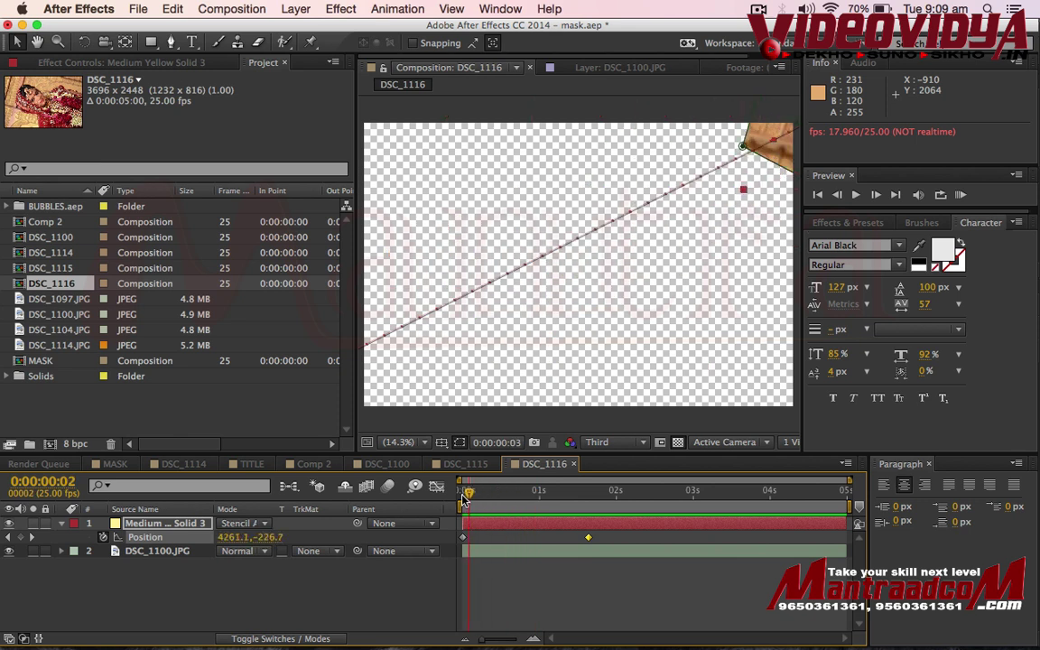
{"action": "left_click", "coordinate": [131, 524]}
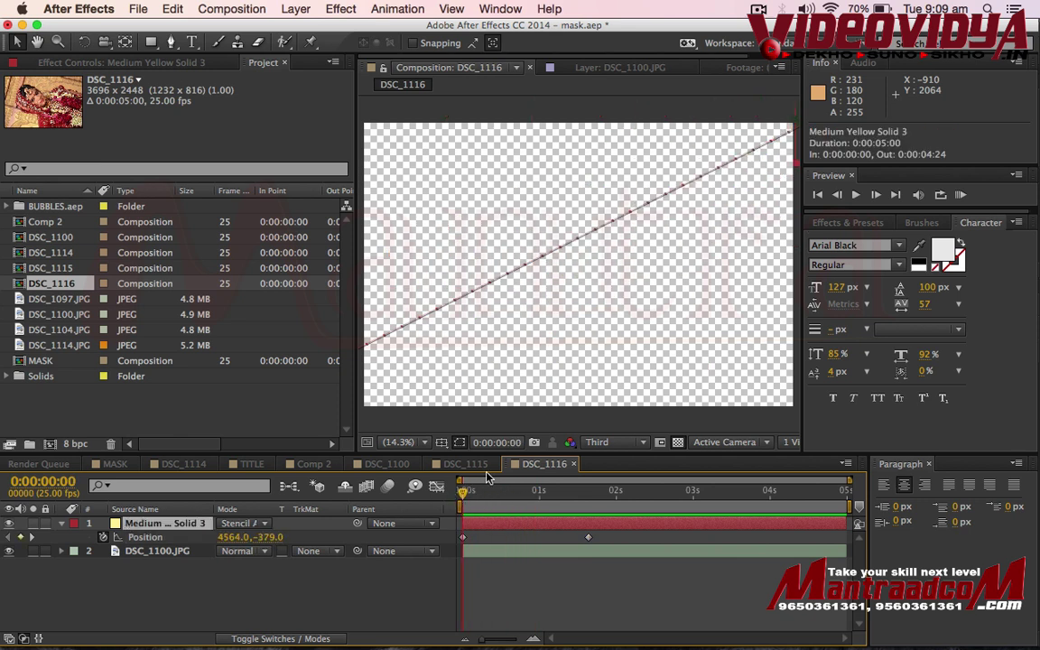
{"action": "mouse_move", "coordinate": [465, 492]}
{"action": "left_mouse_down"}
{"action": "mouse_move", "coordinate": [568, 492]}
{"action": "mouse_move", "coordinate": [424, 498]}
{"action": "left_mouse_up"}
- Enable Mask 1's Mask Path stopwatch and place its keyframe at about 1:10
{"action": "left_click", "coordinate": [61, 524]}
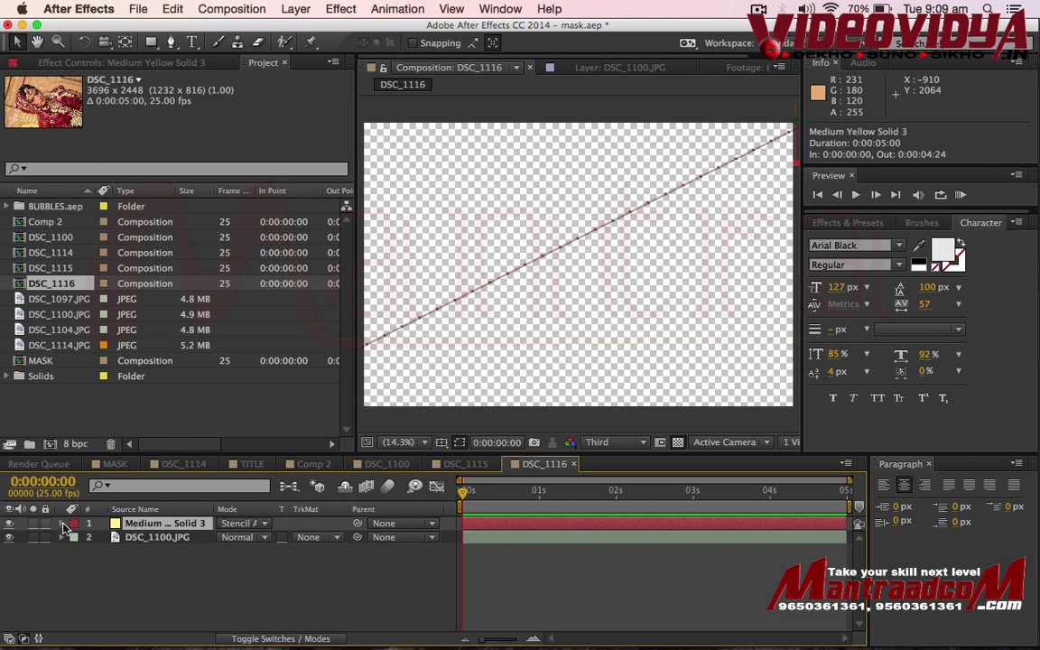
{"action": "left_click", "coordinate": [61, 524]}
{"action": "left_click", "coordinate": [74, 552]}
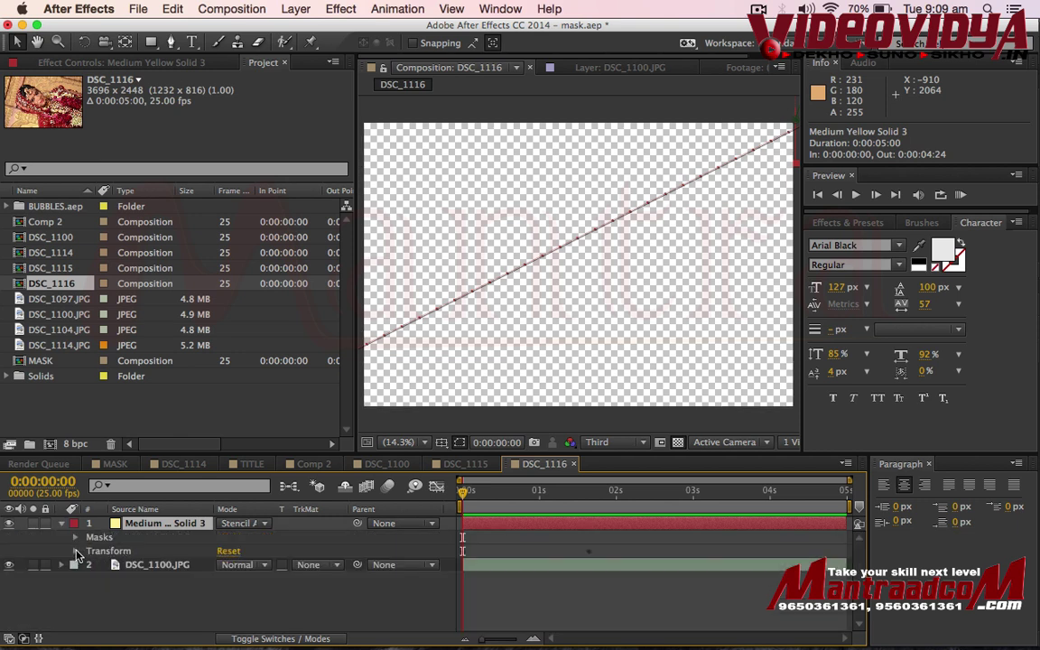
{"action": "left_click", "coordinate": [74, 537]}
{"action": "left_click", "coordinate": [142, 554]}
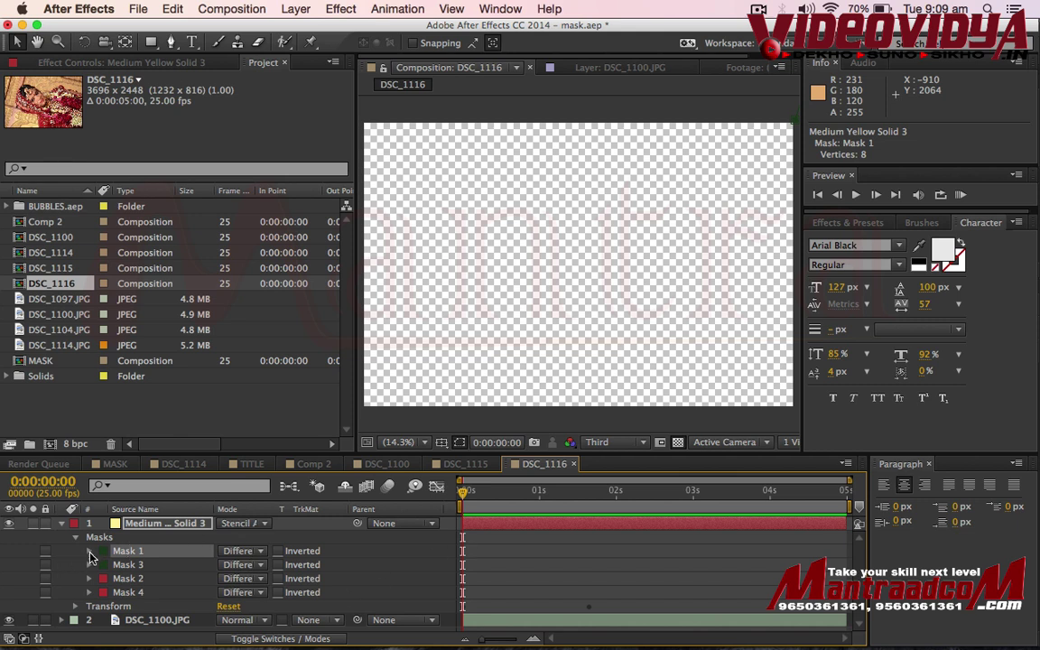
{"action": "left_click", "coordinate": [89, 551]}
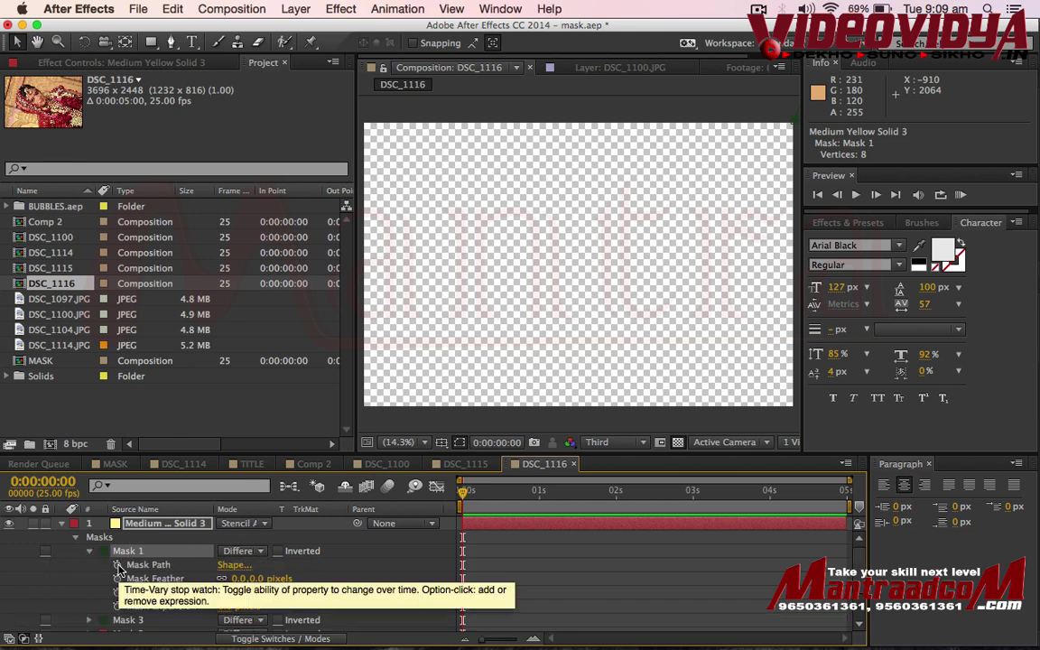
{"action": "left_click", "coordinate": [118, 566]}
{"action": "mouse_move", "coordinate": [467, 568]}
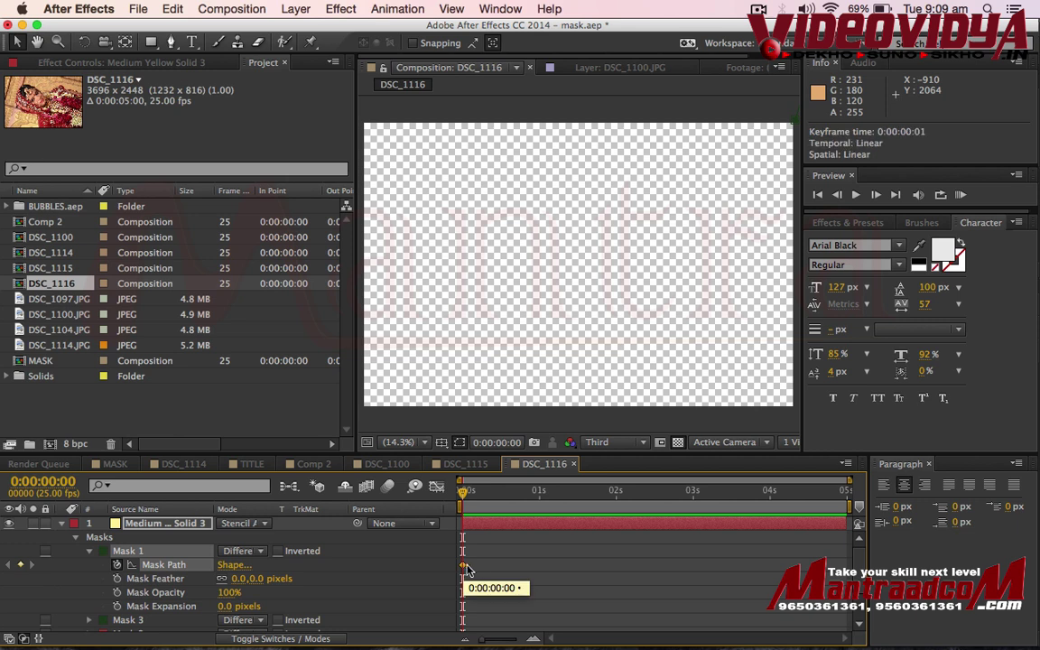
{"action": "left_click_drag", "start_coordinate": [563, 574], "coordinate": [569, 575]}
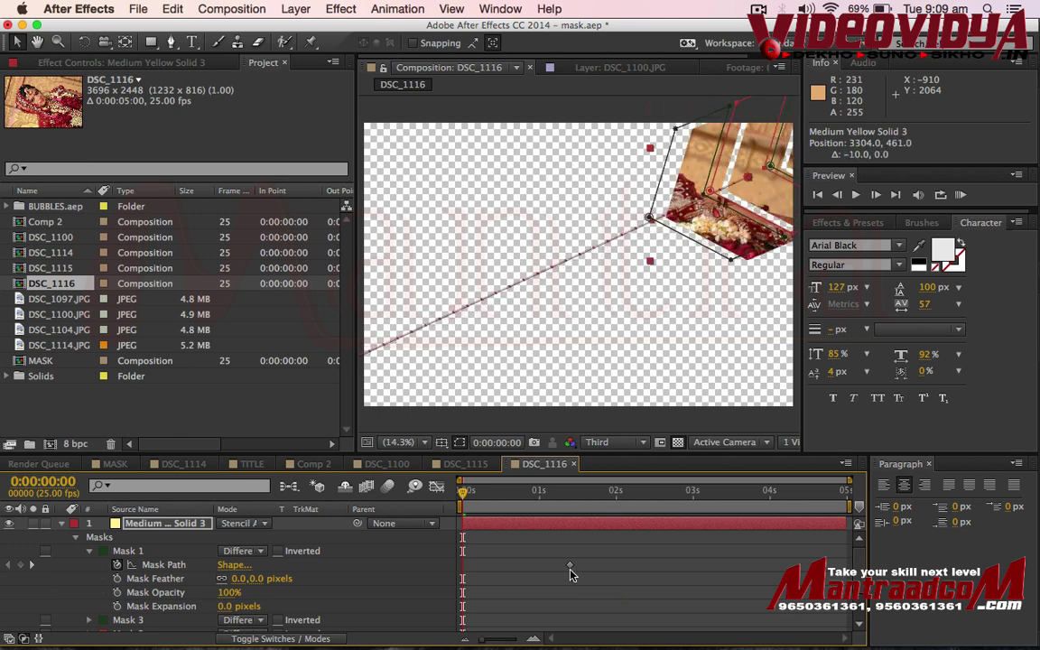
- At 0s, shift Mask 1's chevron off the lower-left edge of the frame
{"action": "key", "text": "shift+Left"}
{"action": "key", "text": "shift+Left"}
{"action": "key", "text": "shift+Left"}
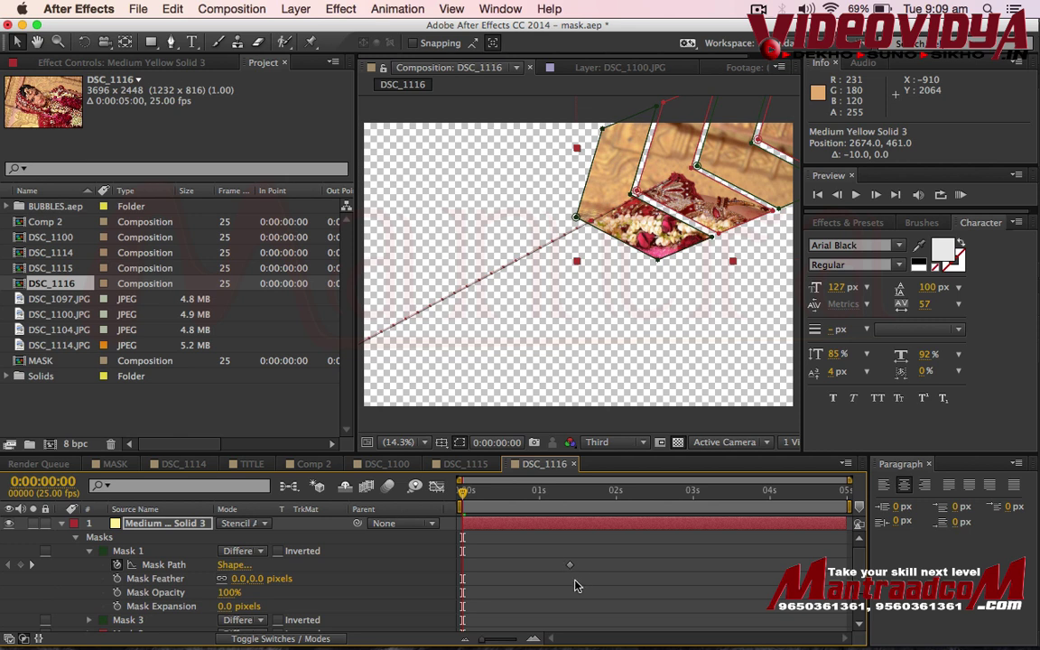
{"action": "left_click", "coordinate": [127, 550]}
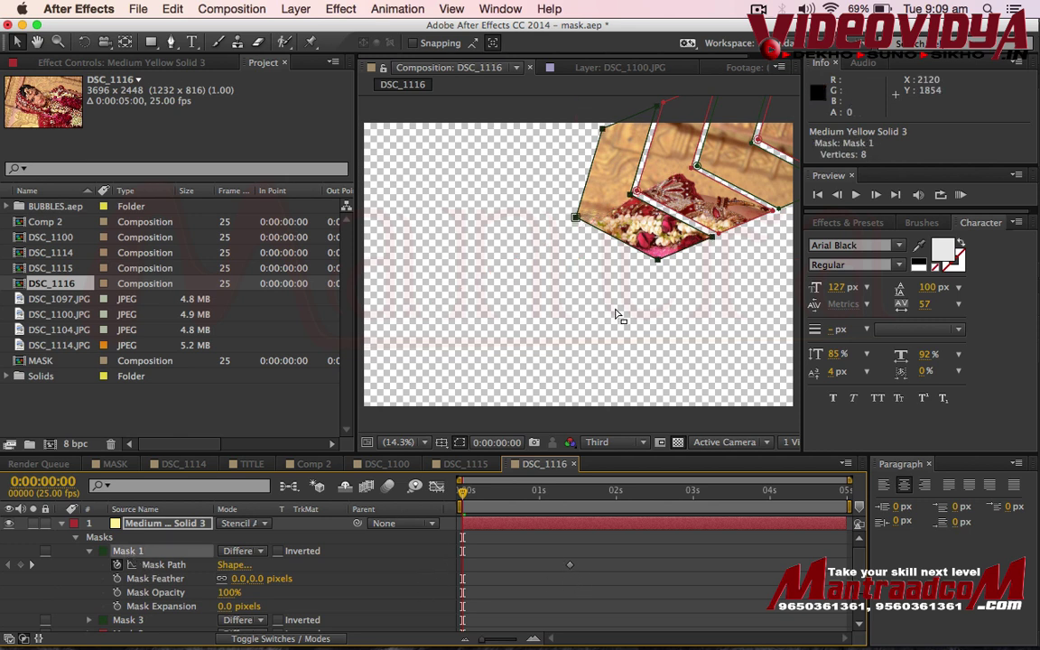
{"action": "double_click", "coordinate": [587, 182]}
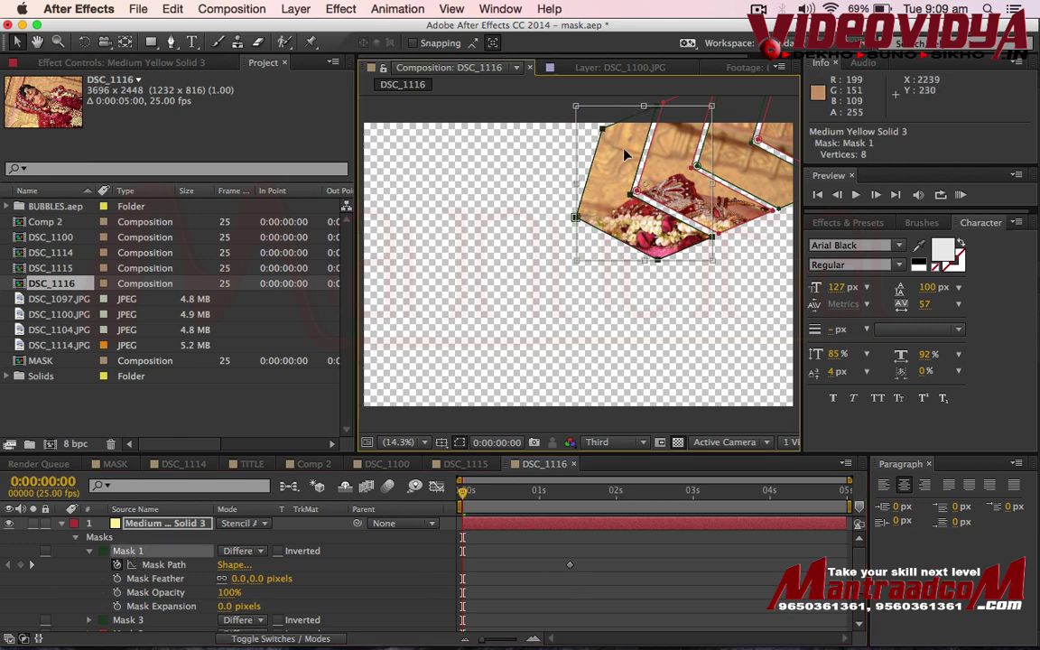
{"action": "left_click_drag", "start_coordinate": [625, 156], "coordinate": [366, 323]}
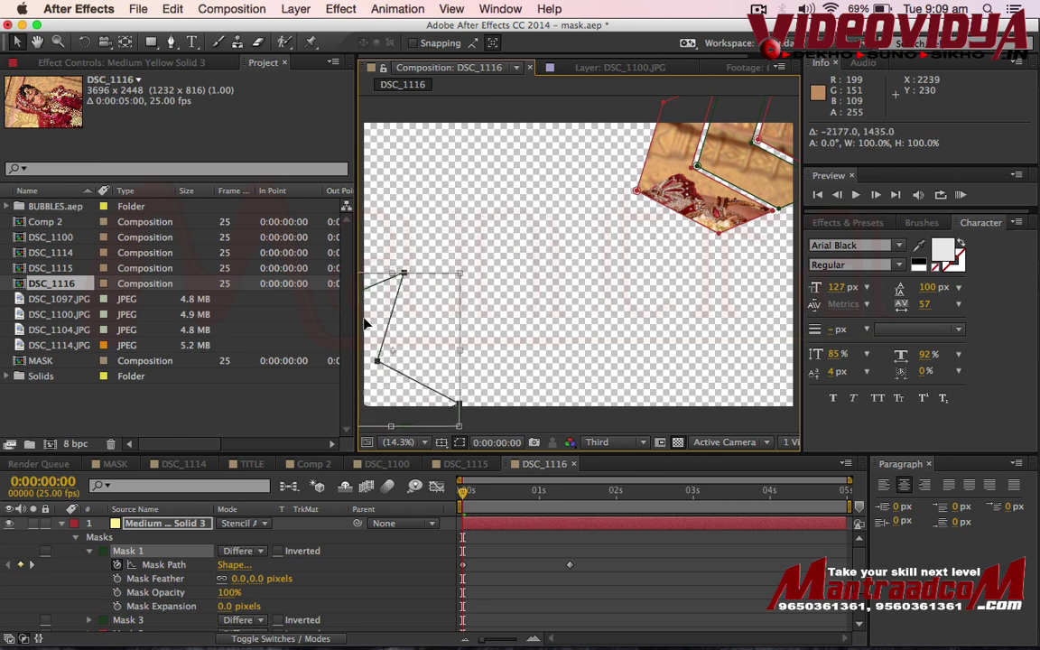
{"action": "left_click_drag", "start_coordinate": [367, 324], "coordinate": [306, 339]}
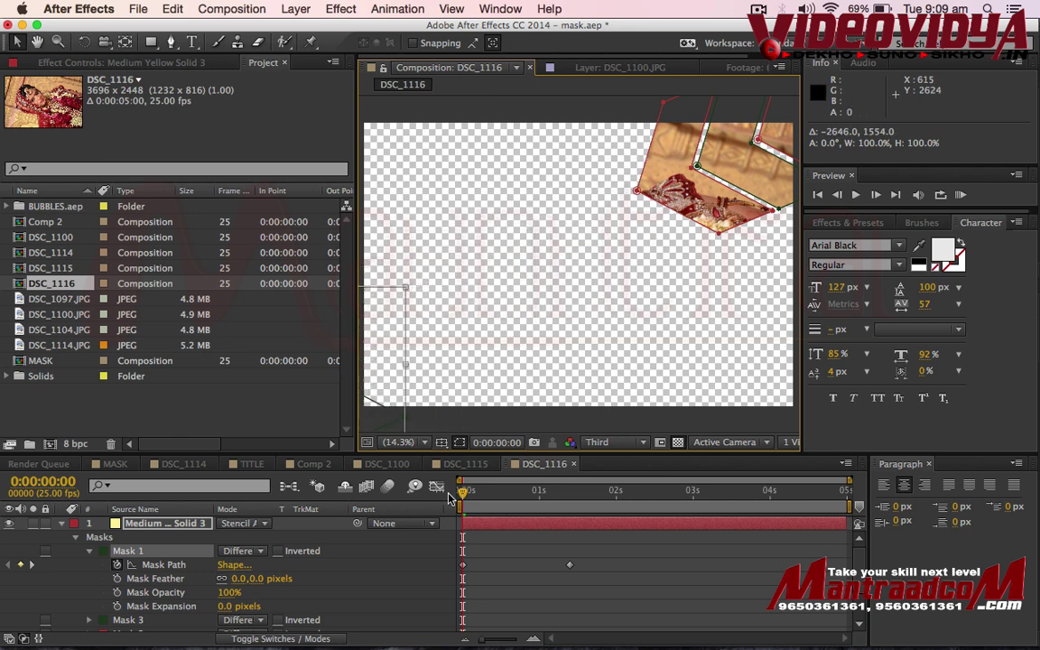
{"action": "mouse_move", "coordinate": [467, 497]}
{"action": "left_mouse_down"}
{"action": "mouse_move", "coordinate": [436, 489]}
{"action": "mouse_move", "coordinate": [421, 522]}
{"action": "left_mouse_up"}
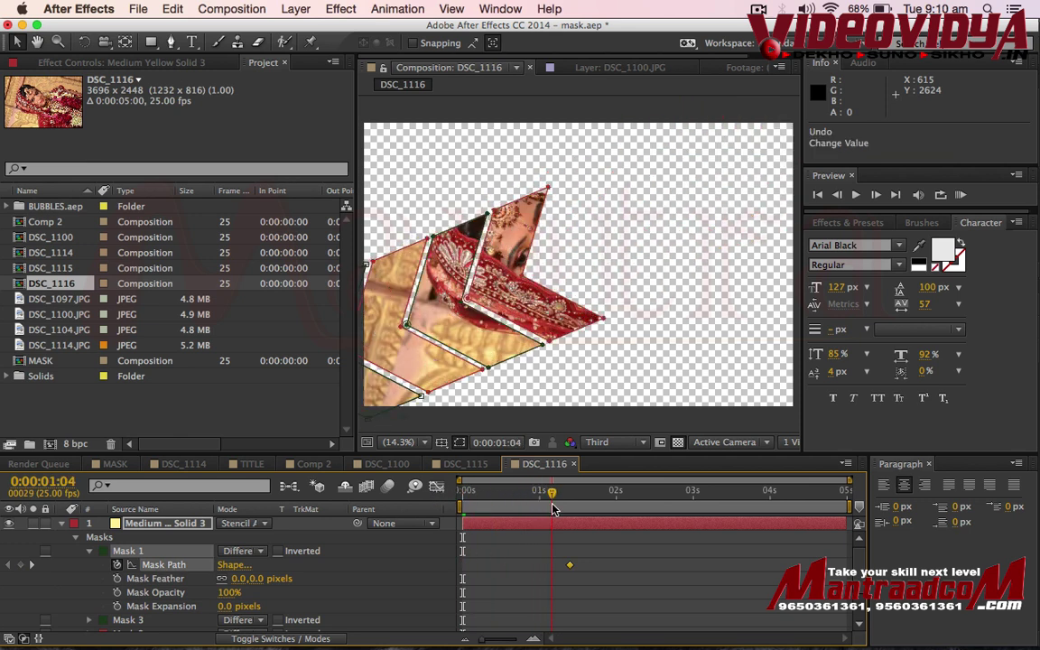
- Precompose the chevron solid and DSC_1100.JPG as PIC, then drag DSC_1104.JPG into DSC_1116
{"action": "left_click", "coordinate": [62, 525]}
{"action": "left_click", "coordinate": [178, 540], "text": "shift"}
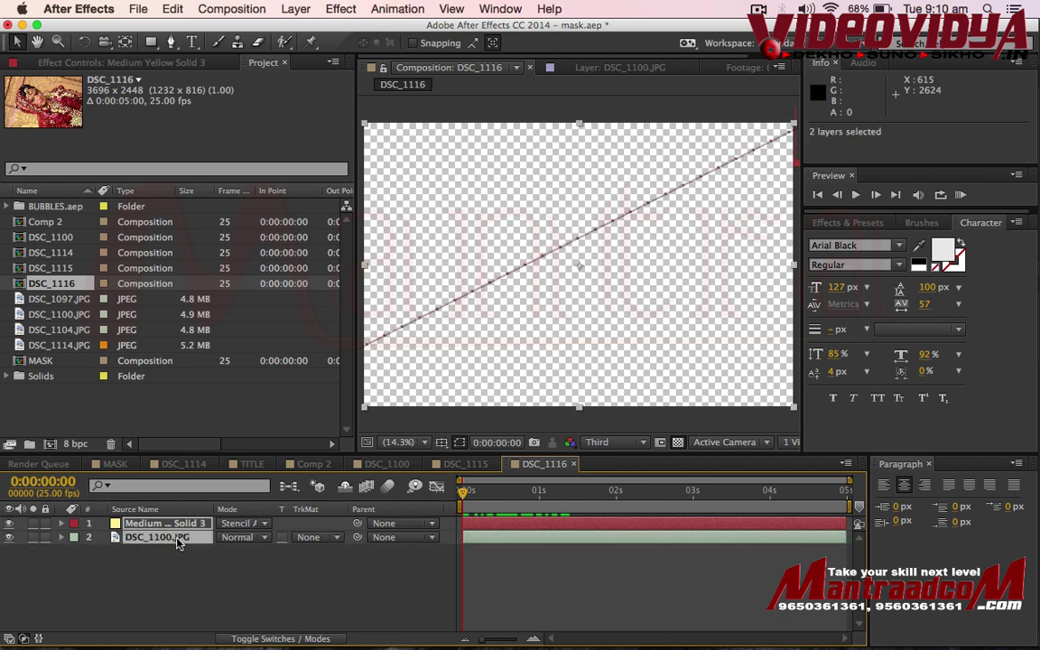
{"action": "key", "text": "ctrl+shift+c"}
{"action": "type", "text": "PIC"}
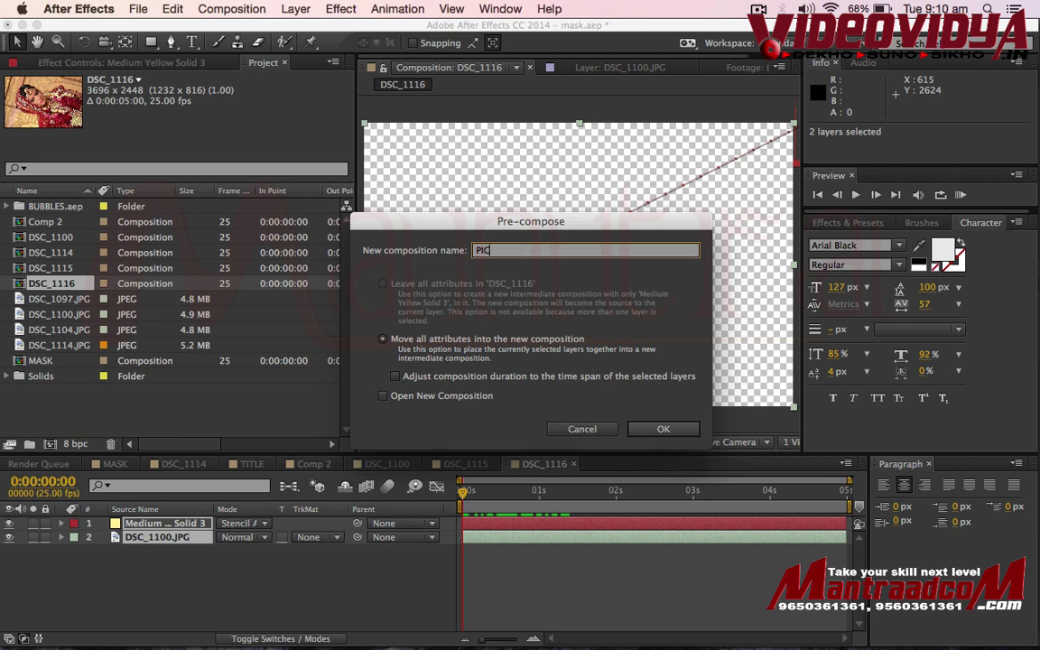
{"action": "key", "text": "Return"}
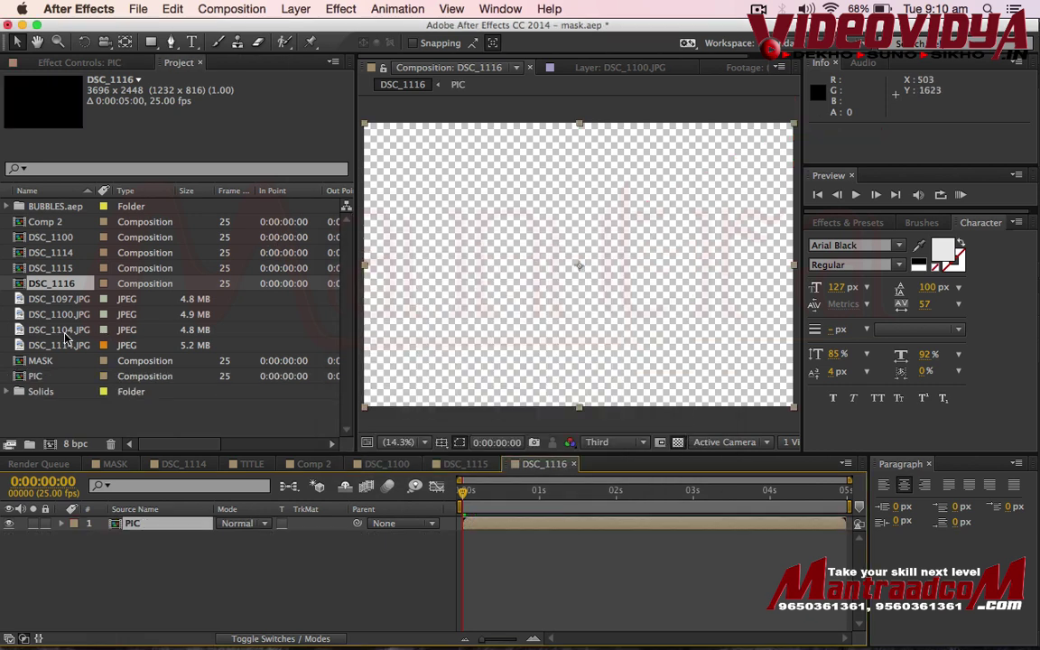
{"action": "left_click", "coordinate": [86, 331]}
{"action": "left_click_drag", "start_coordinate": [19, 331], "coordinate": [94, 540]}
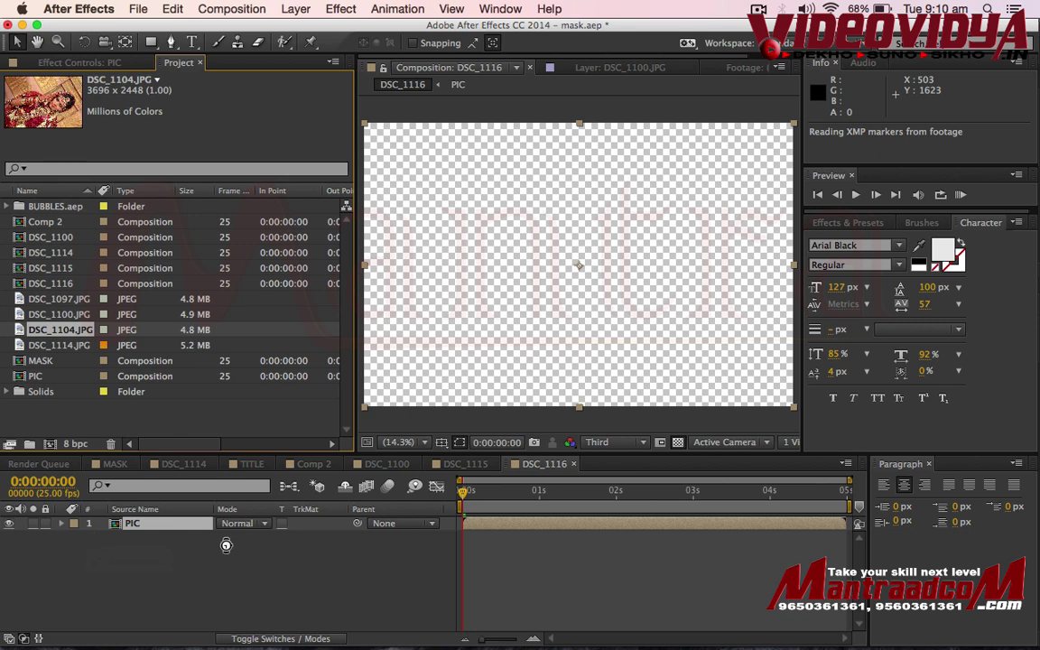
- Place DSC_1104.JPG under PIC and add a deep yellow solid layer
{"action": "left_click_drag", "start_coordinate": [226, 546], "coordinate": [250, 553]}
{"action": "right_click", "coordinate": [251, 569]}
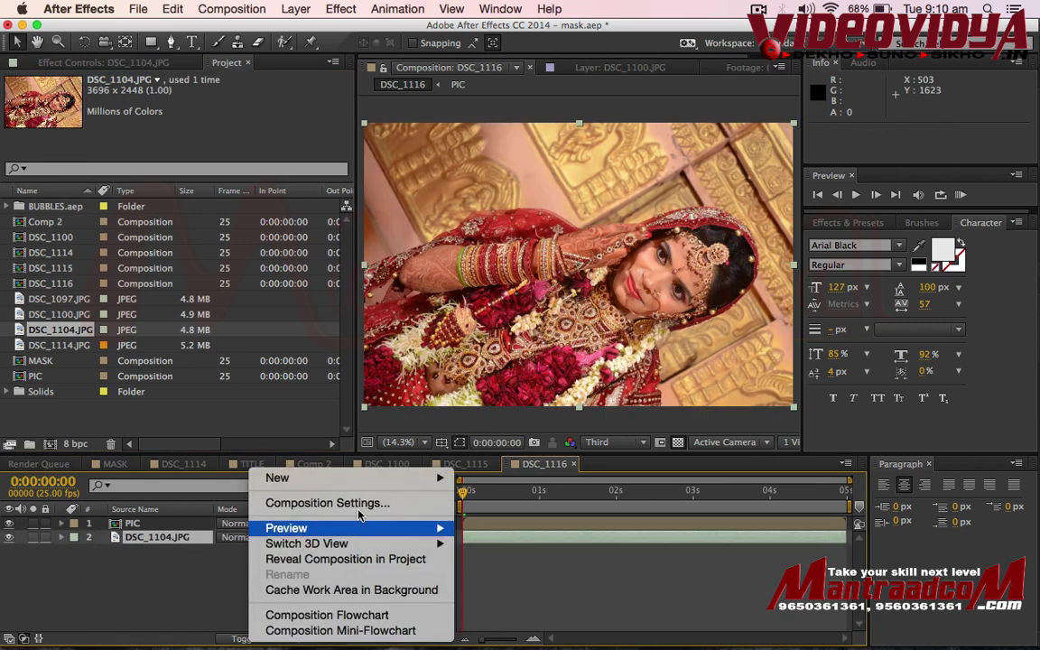
{"action": "mouse_move", "coordinate": [379, 477]}
{"action": "left_click", "coordinate": [529, 522]}
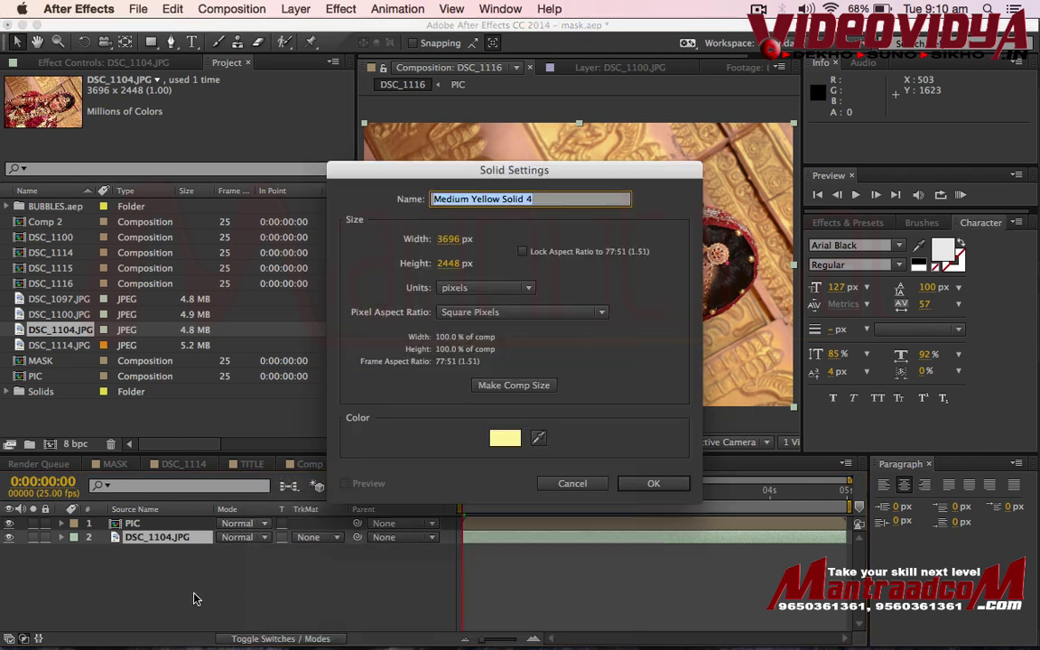
{"action": "left_click", "coordinate": [510, 438]}
{"action": "left_click", "coordinate": [510, 276]}
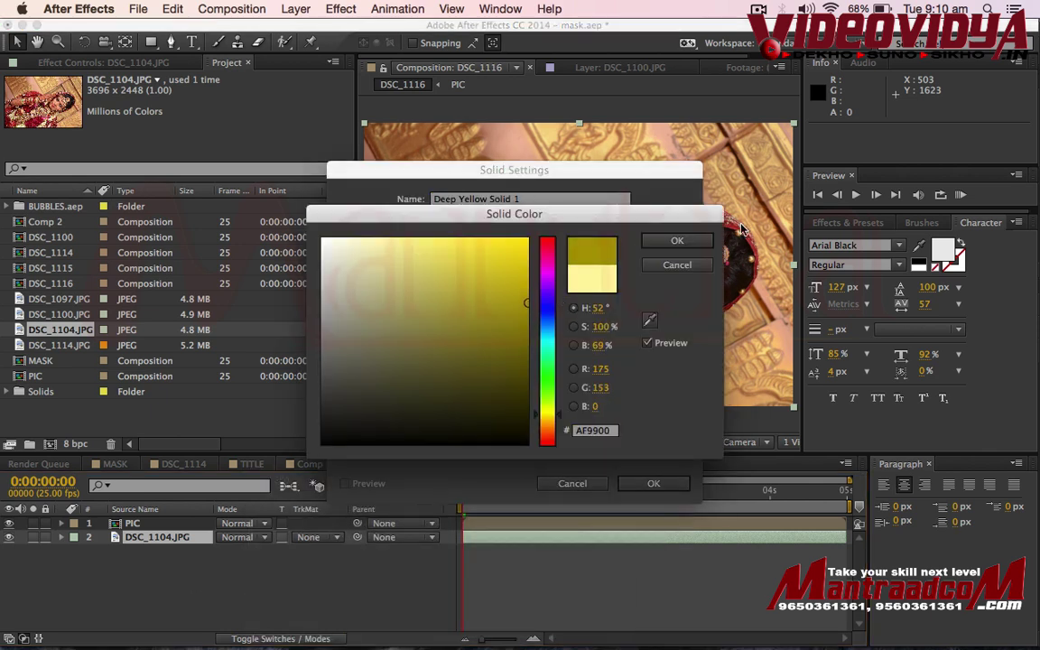
{"action": "left_click", "coordinate": [678, 240]}
{"action": "left_click", "coordinate": [639, 485]}
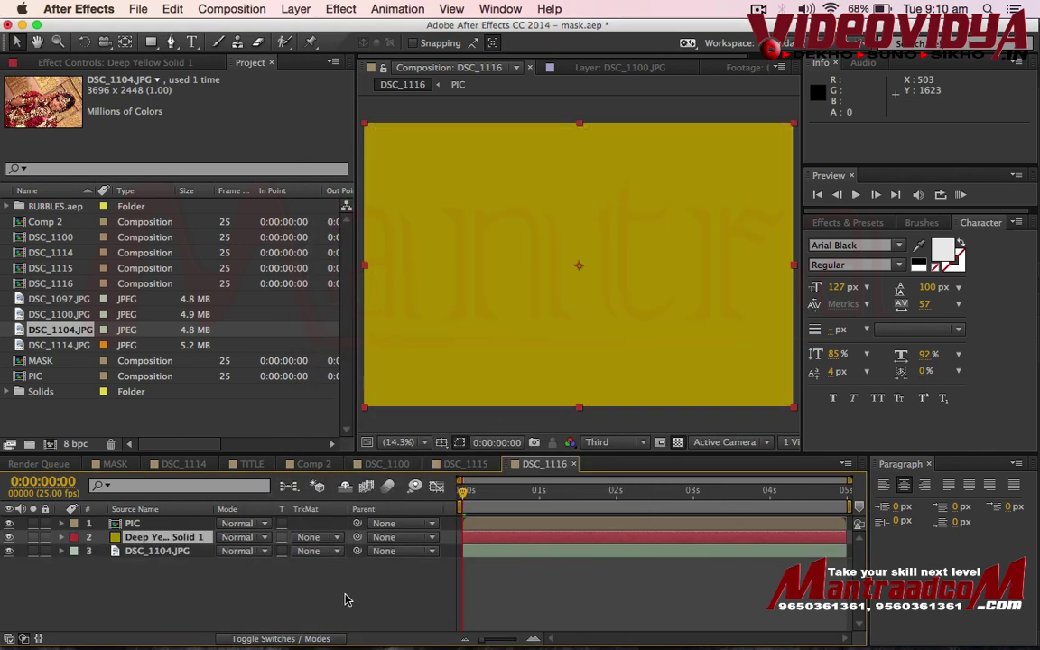
- Select Deep Yellow Solid 1 and adjust its lower chevron mask points
{"action": "left_click", "coordinate": [159, 539]}
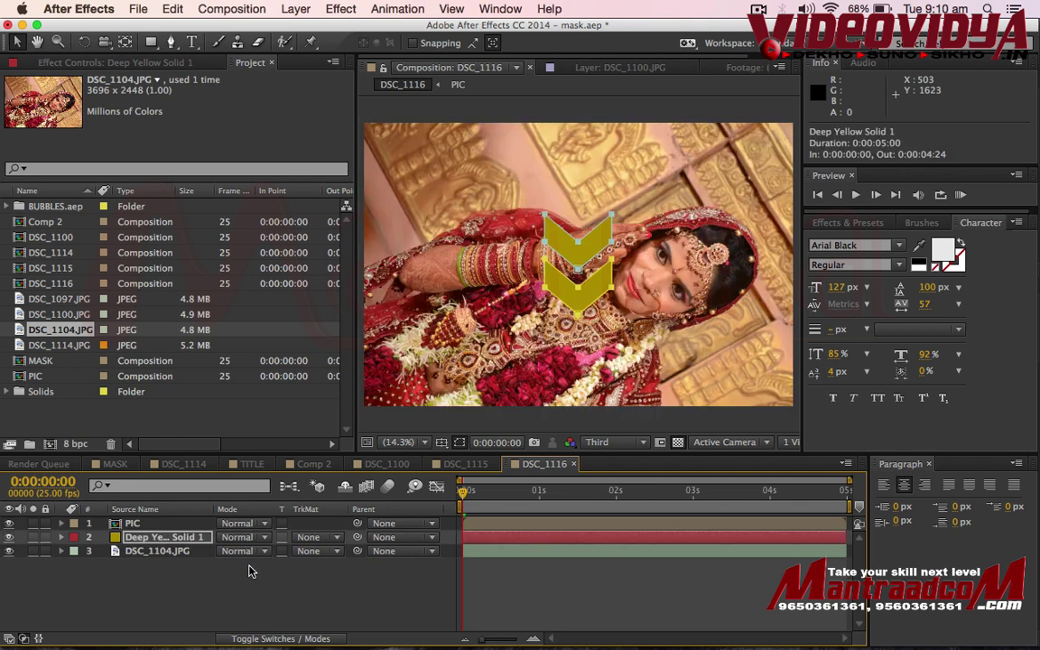
{"action": "left_click", "coordinate": [162, 537]}
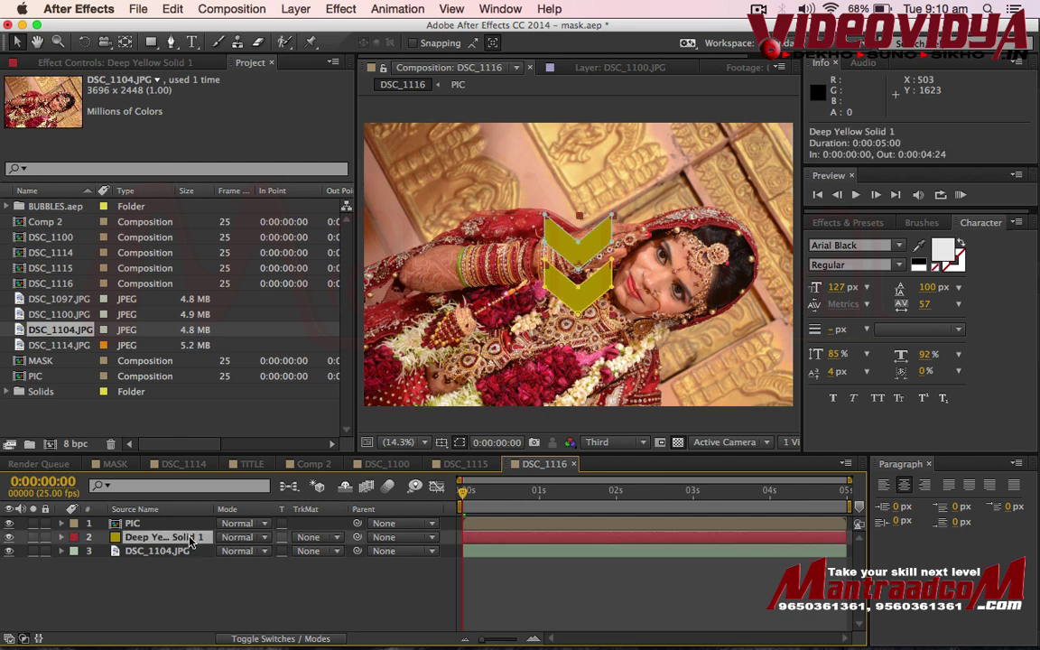
{"action": "left_click", "coordinate": [582, 298]}
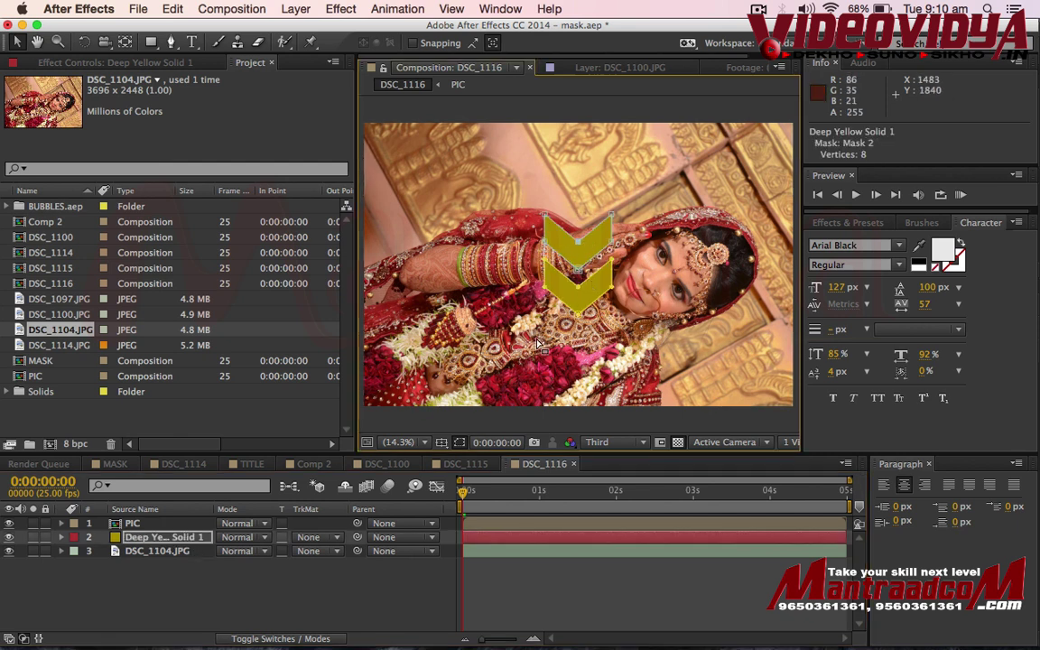
{"action": "key", "text": "ctrl+t"}
{"action": "left_click", "coordinate": [185, 538]}
- Scale Deep Yellow Solid 1 up to 151% in the DSC_1116 comp
{"action": "double_click", "coordinate": [187, 538]}
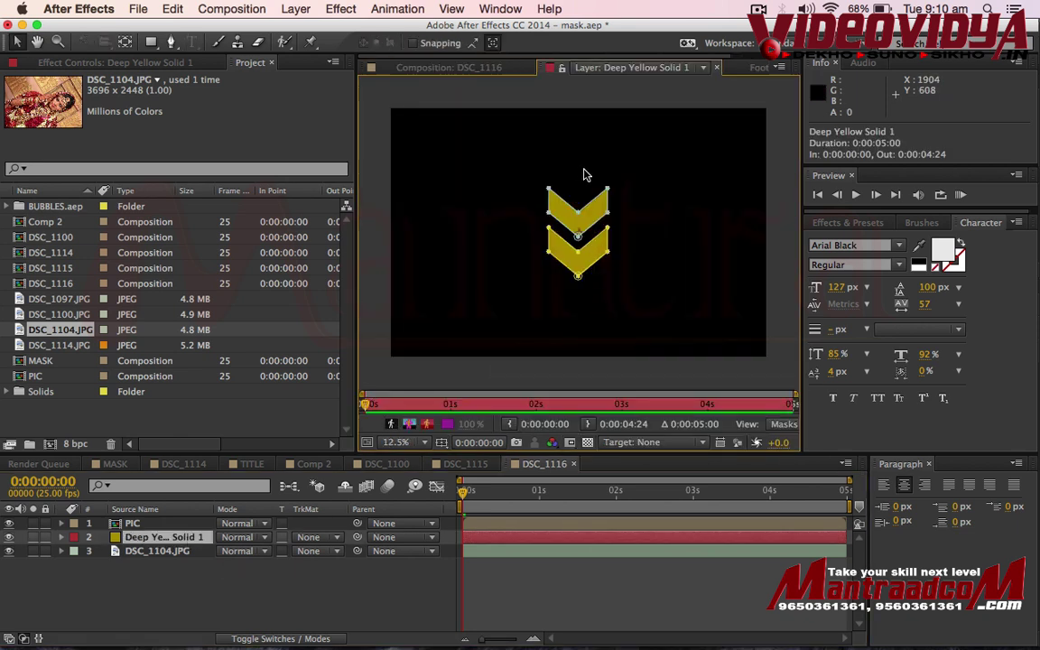
{"action": "double_click", "coordinate": [597, 204]}
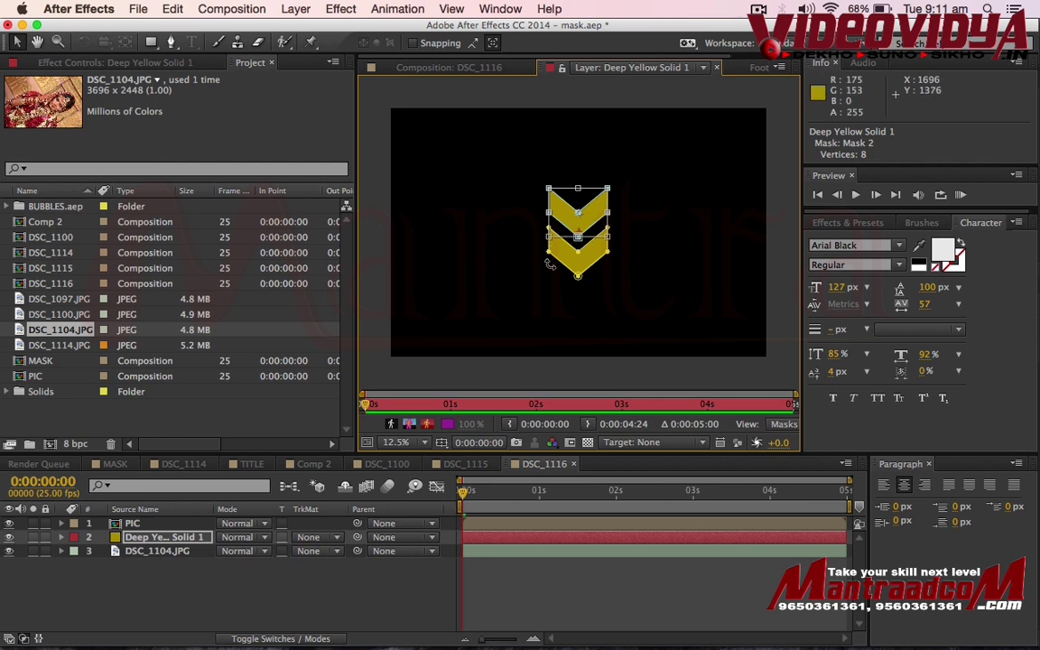
{"action": "left_click", "coordinate": [179, 552]}
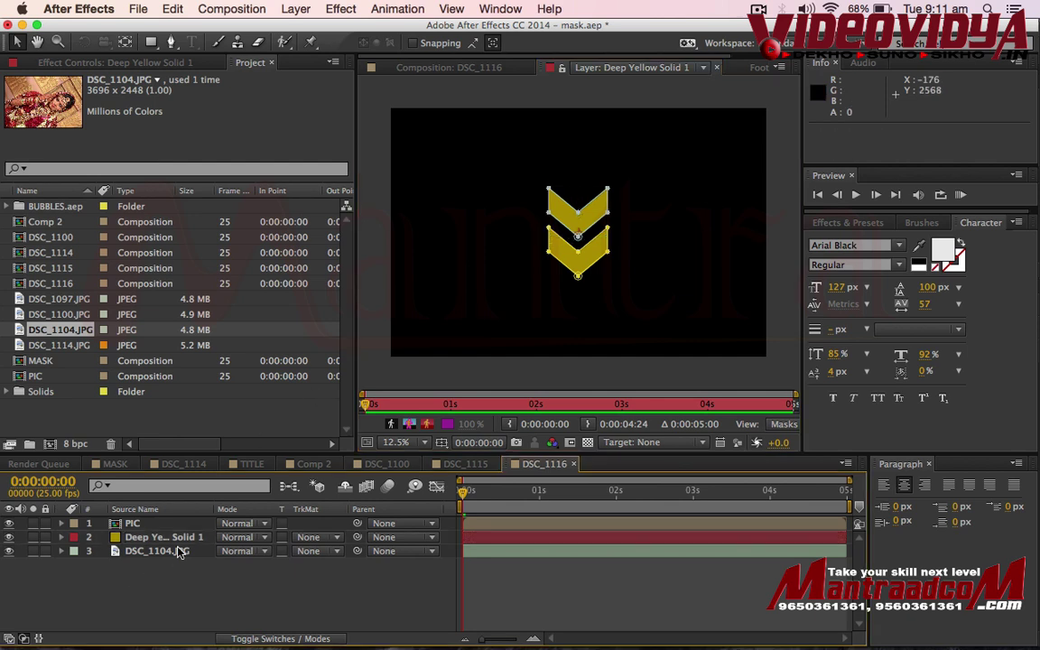
{"action": "left_click", "coordinate": [63, 537]}
{"action": "key", "text": "s"}
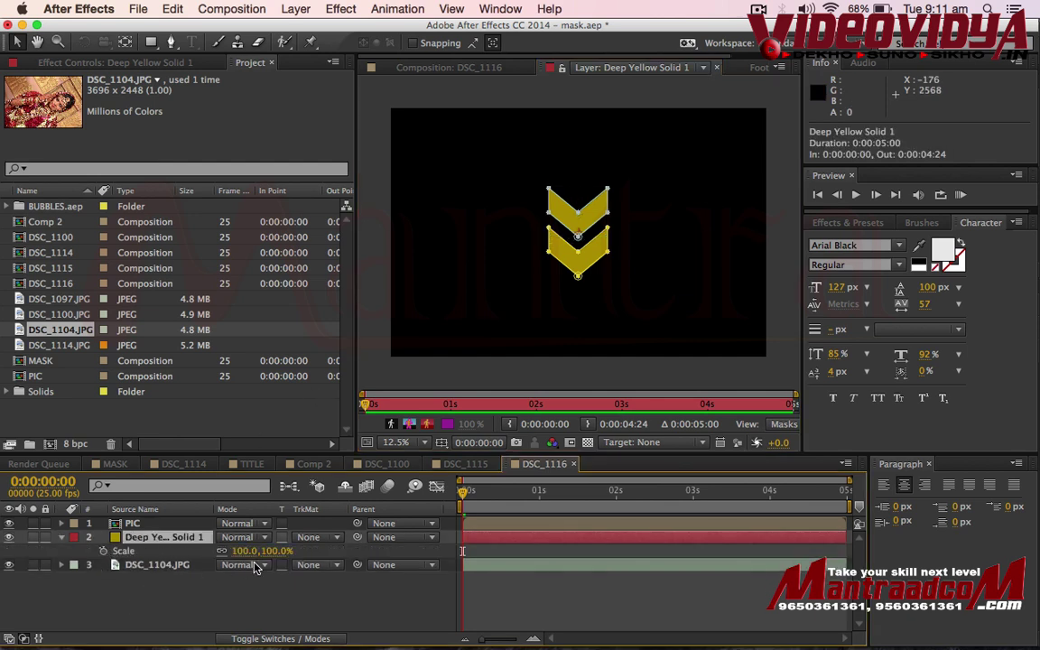
{"action": "left_click_drag", "start_coordinate": [247, 551], "coordinate": [275, 554]}
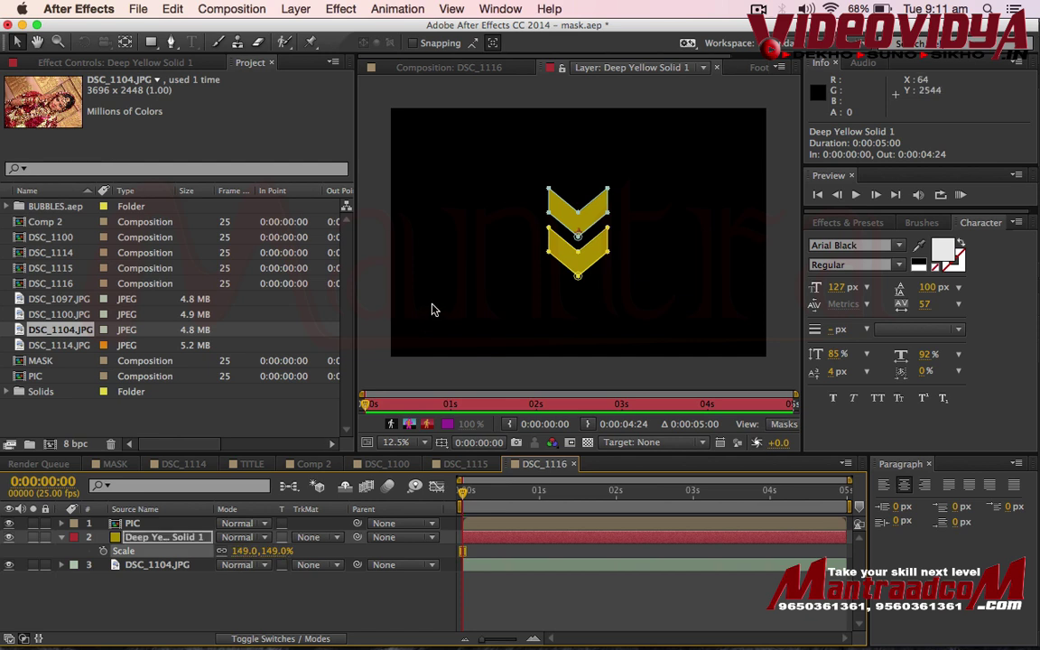
{"action": "left_click", "coordinate": [458, 69]}
{"action": "mouse_move", "coordinate": [251, 552]}
{"action": "left_mouse_down"}
{"action": "mouse_move", "coordinate": [265, 552]}
{"action": "mouse_move", "coordinate": [255, 551]}
{"action": "left_mouse_up"}
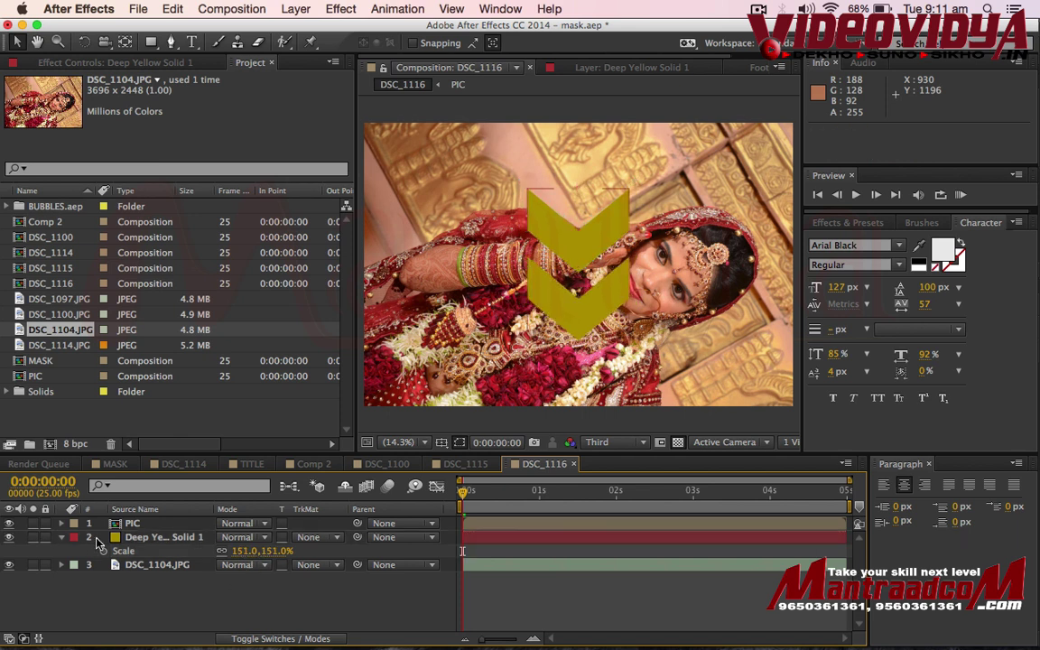
- In the solid's Layer view, shift the top chevron mask slightly down to overlap the other
{"action": "left_click", "coordinate": [578, 67]}
{"action": "double_click", "coordinate": [579, 235]}
{"action": "left_click_drag", "start_coordinate": [582, 225], "coordinate": [584, 232]}
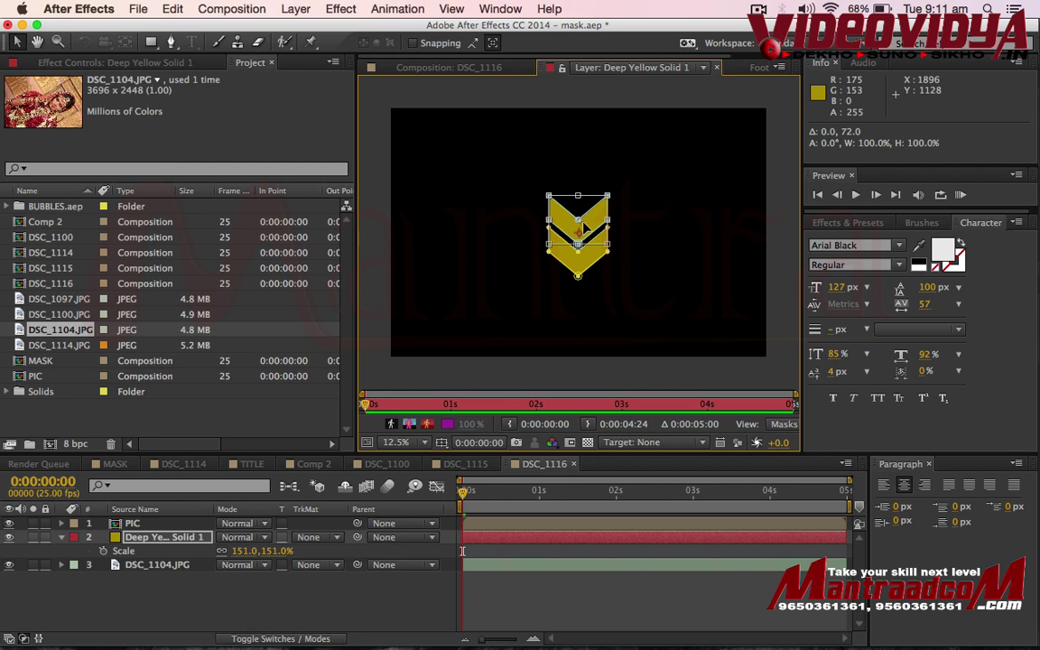
- Commit the mask transform and reposition Mask 2's chevron onto the lower one
{"action": "key", "text": "Return"}
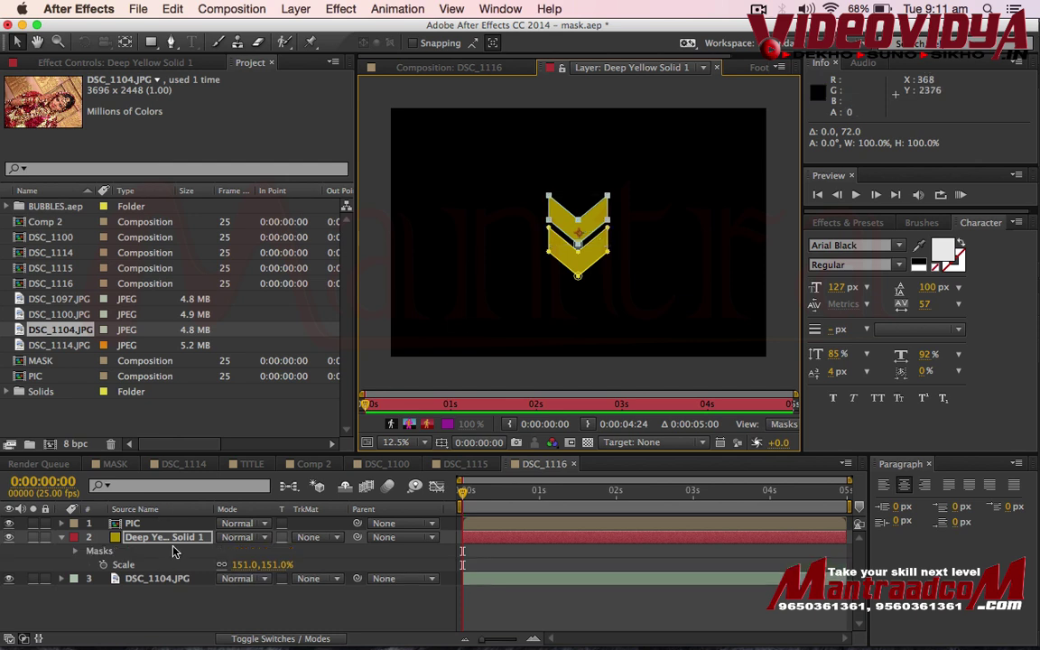
{"action": "left_click", "coordinate": [172, 540]}
{"action": "key", "text": "m"}
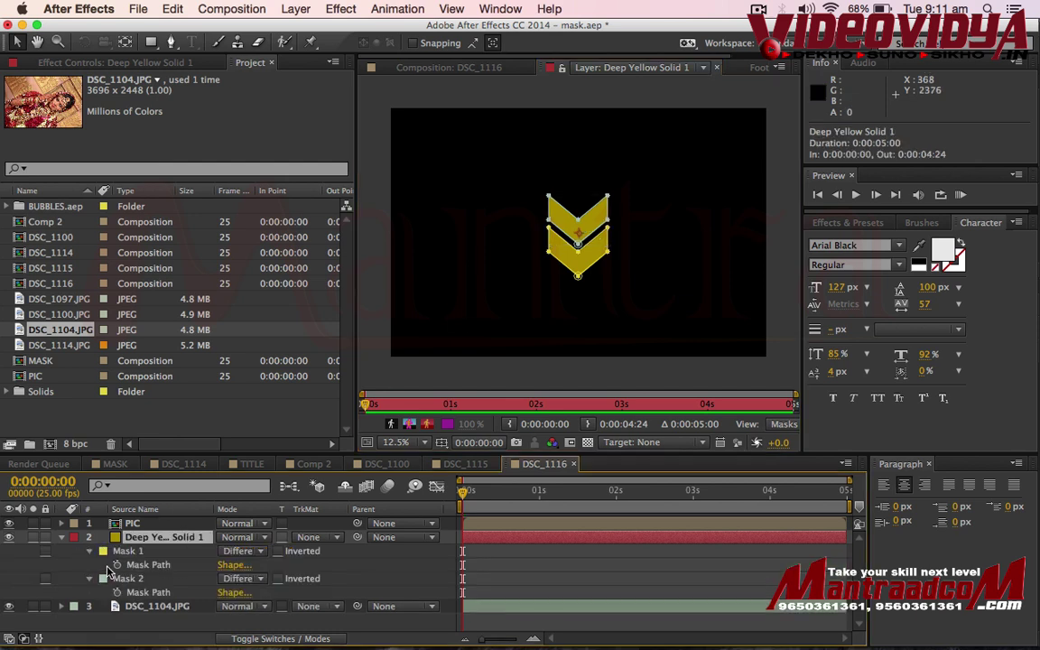
{"action": "left_click", "coordinate": [90, 552]}
{"action": "left_click", "coordinate": [135, 566]}
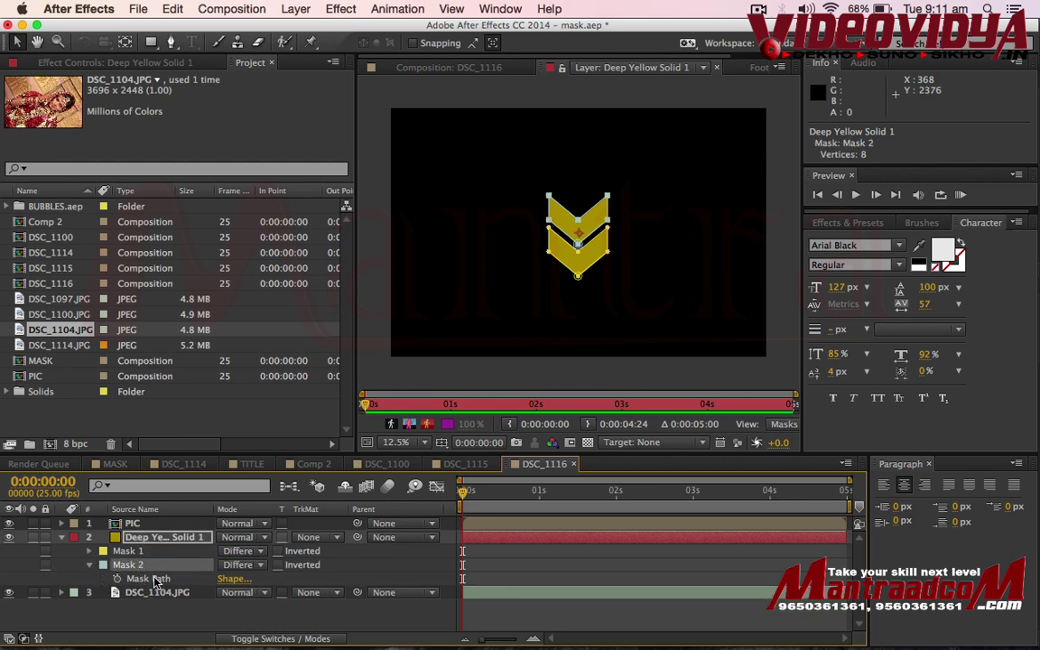
{"action": "key", "text": "shift+Up"}
{"action": "key", "text": "shift+Up"}
{"action": "key", "text": "shift+Up"}
{"action": "key", "text": "shift+Down"}
{"action": "key", "text": "shift+Down"}
{"action": "key", "text": "shift+Down"}
- Duplicate Mask 1 and Mask 2 and place the copies above the originals, making four chevrons
{"action": "left_click", "coordinate": [154, 579]}
{"action": "left_click", "coordinate": [127, 566]}
{"action": "left_click", "coordinate": [127, 552]}
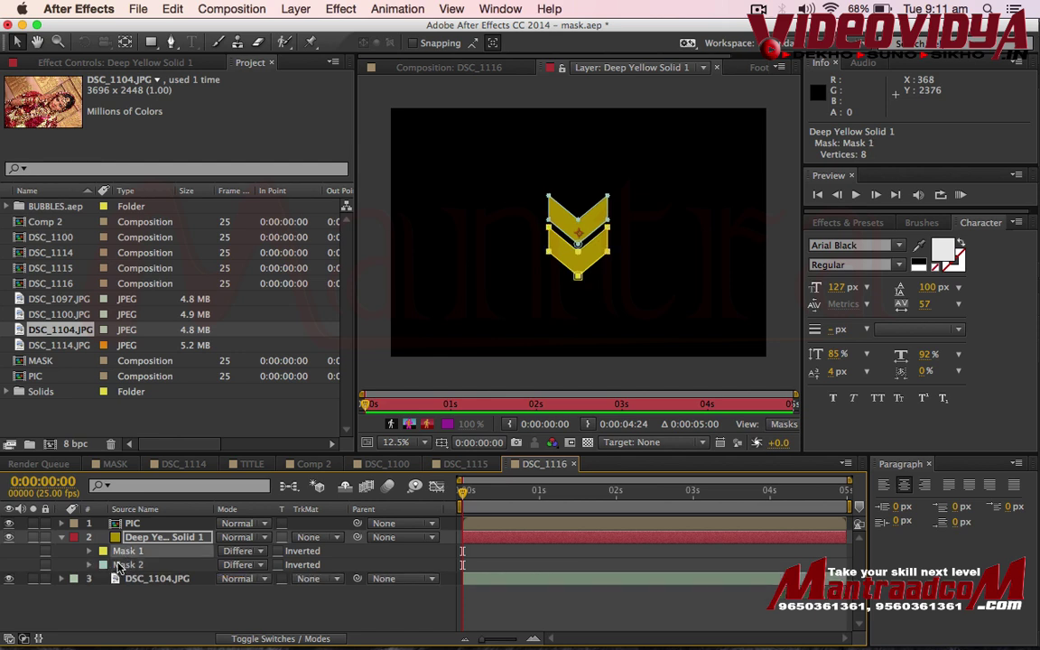
{"action": "left_click", "coordinate": [134, 566], "text": "shift"}
{"action": "key", "text": "super+d"}
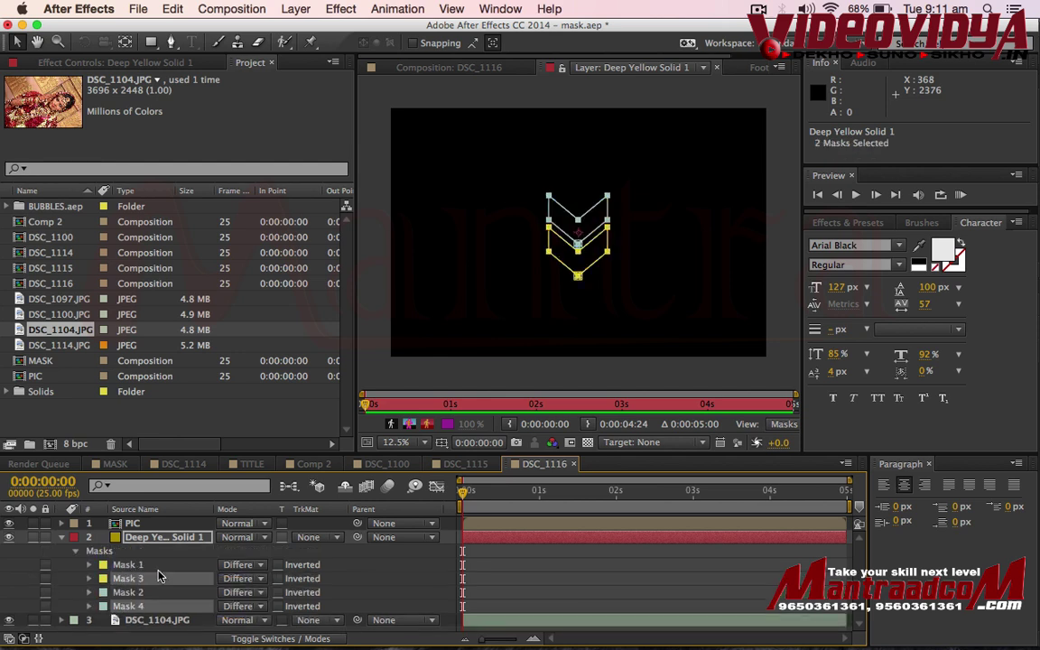
{"action": "key", "text": "shift+Up"}
{"action": "key", "text": "shift+Up"}
{"action": "key", "text": "shift+Up"}
{"action": "key", "text": "shift+Up"}
{"action": "key", "text": "shift+Up"}
{"action": "key", "text": "Down"}
{"action": "key", "text": "Down"}
{"action": "key", "text": "Down"}
{"action": "key", "text": "Down"}
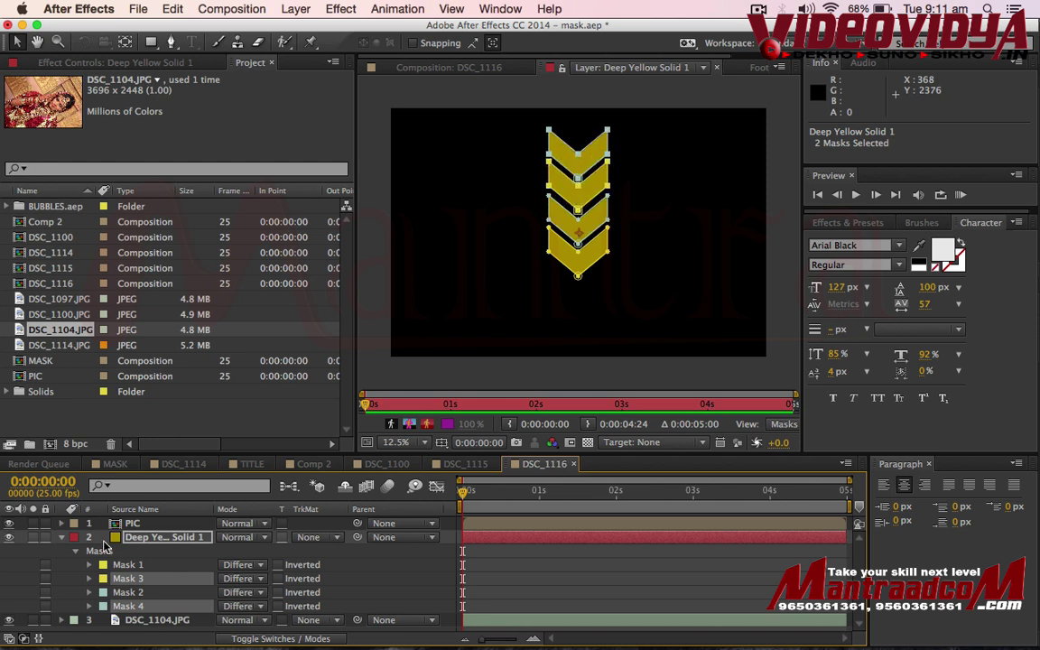
{"action": "left_click", "coordinate": [58, 538]}
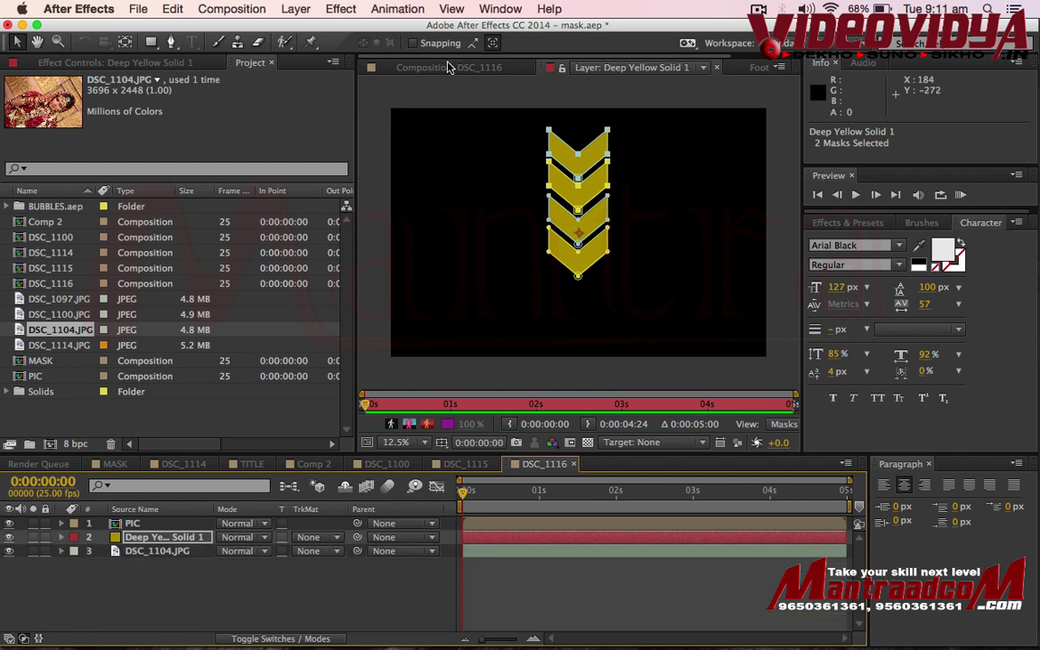
- Check the top chevron Mask 4, then nudge the chevron solid down in DSC_1116
{"action": "left_click", "coordinate": [443, 67]}
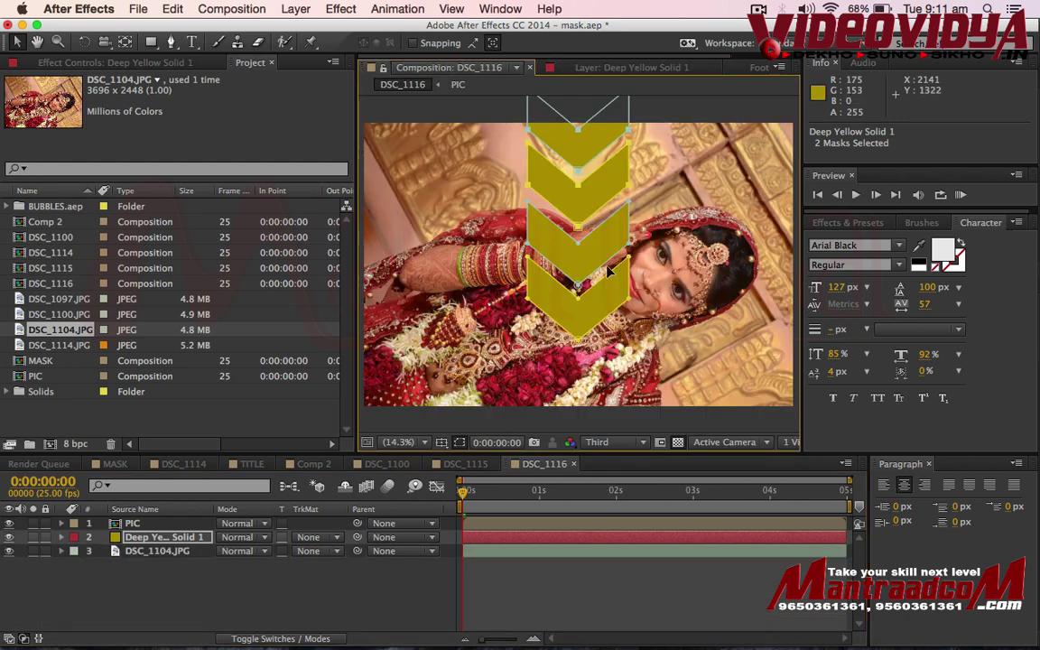
{"action": "left_click", "coordinate": [192, 578]}
{"action": "left_click", "coordinate": [144, 539]}
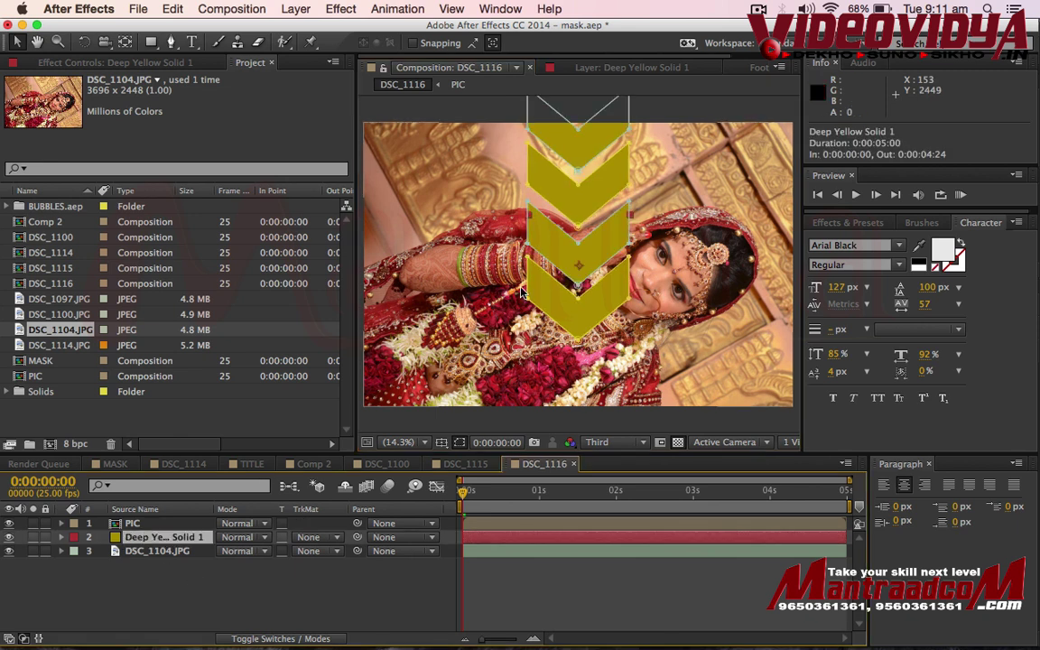
{"action": "double_click", "coordinate": [598, 143]}
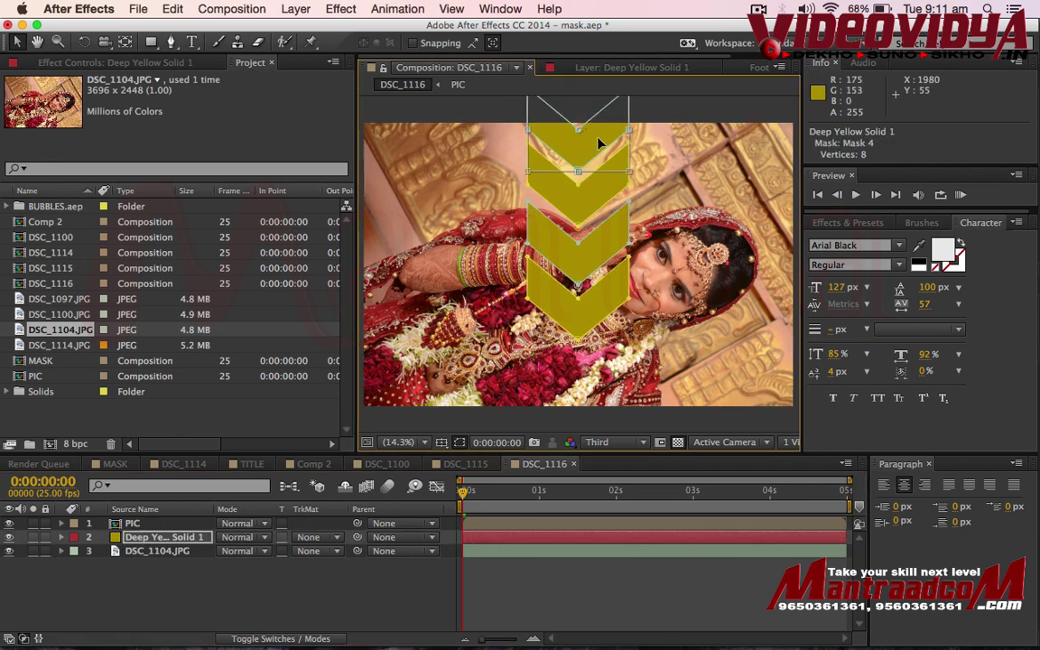
{"action": "left_click", "coordinate": [181, 577]}
{"action": "key", "text": "F4"}
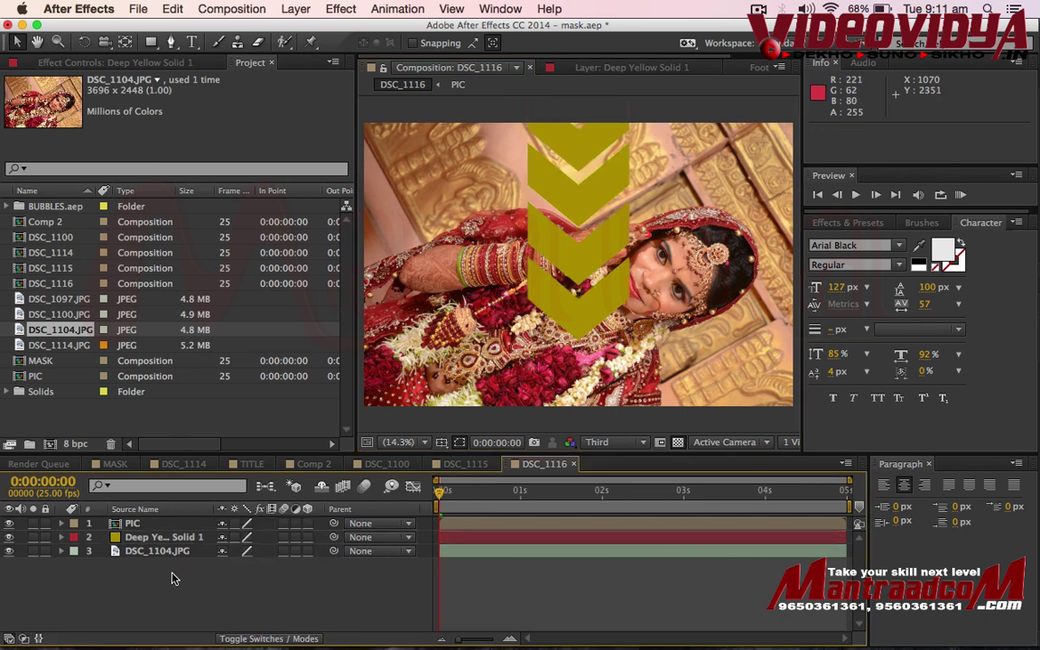
{"action": "double_click", "coordinate": [163, 538]}
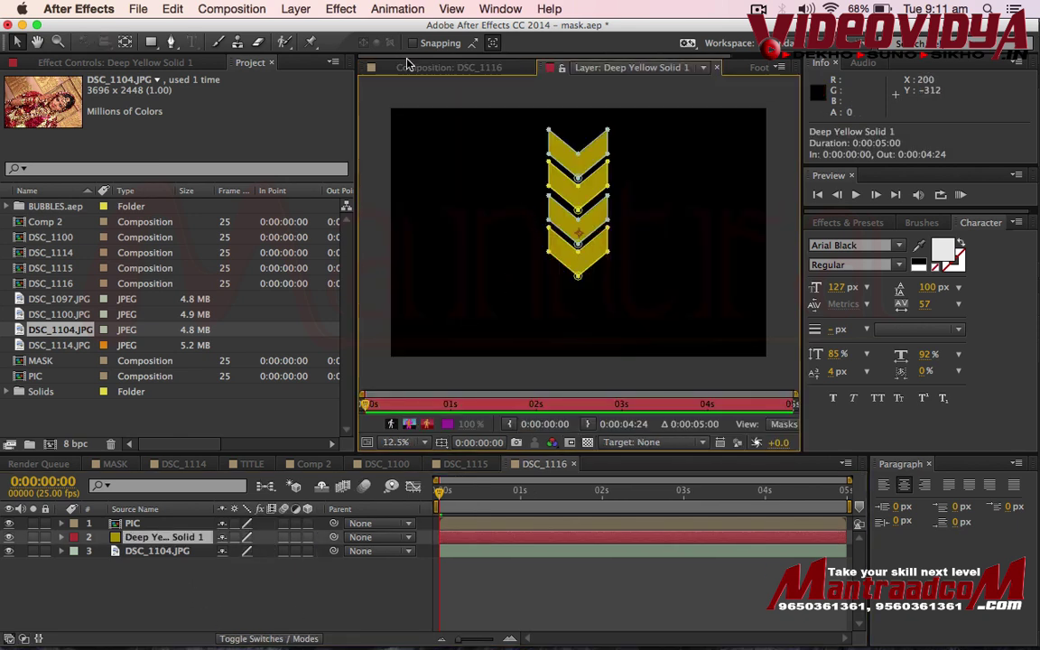
{"action": "left_click", "coordinate": [407, 66]}
{"action": "key", "text": "shift+Down"}
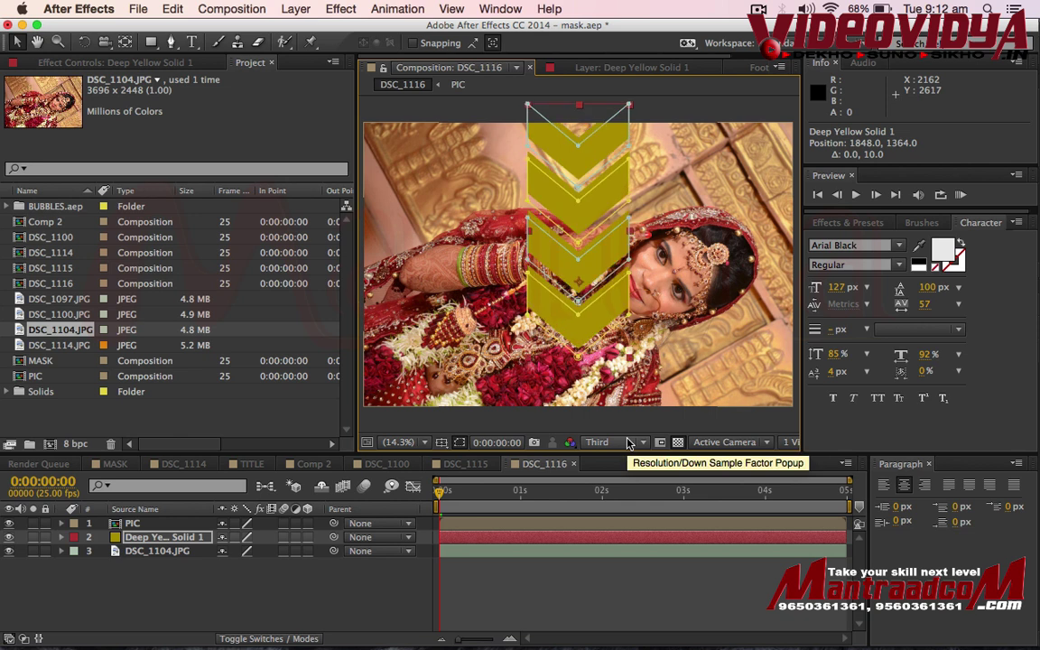
{"action": "key", "text": "shift+Down"}
{"action": "key", "text": "shift+Down"}
{"action": "key", "text": "shift+Down"}
{"action": "key", "text": "shift+Down"}
{"action": "key", "text": "shift+Down"}
{"action": "key", "text": "shift+Down"}
{"action": "key", "text": "shift+Down"}
{"action": "key", "text": "shift+Down"}
{"action": "key", "text": "shift+Down"}
{"action": "key", "text": "shift+Down"}
{"action": "key", "text": "shift+Down"}
{"action": "key", "text": "shift+Down"}
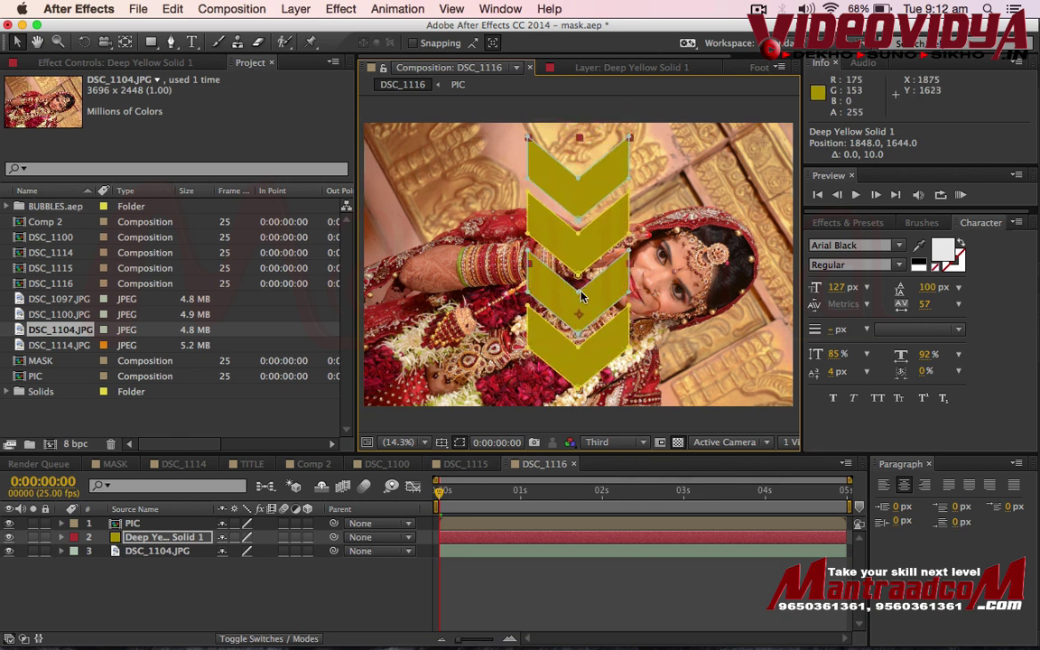
- Rotate the chevron solid counter-clockwise and move it up and right across the bride
{"action": "left_click", "coordinate": [84, 43]}
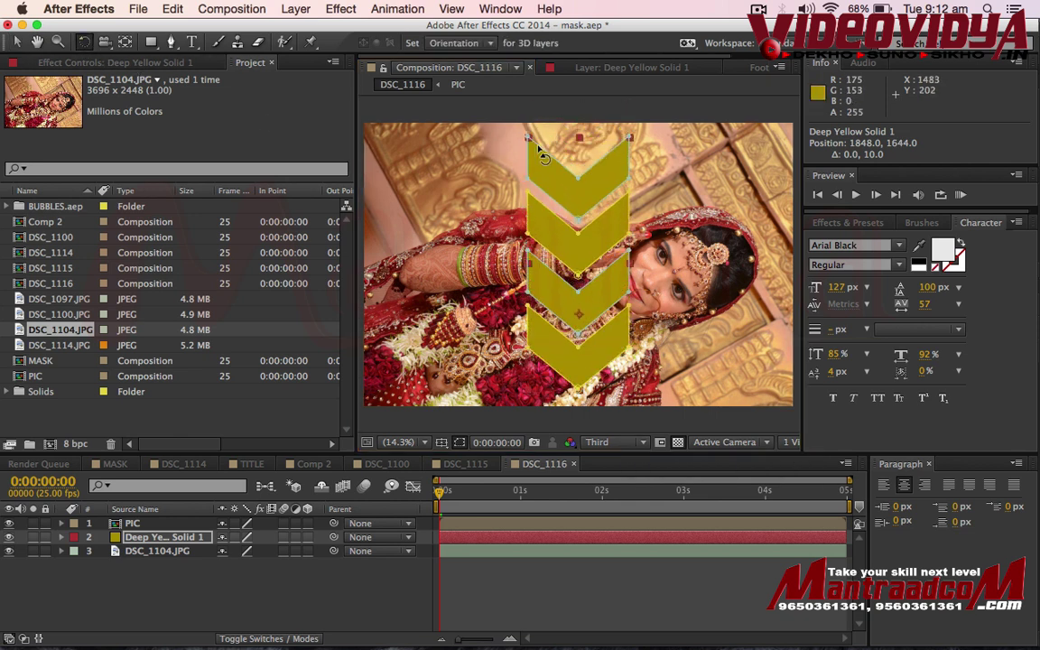
{"action": "mouse_move", "coordinate": [539, 165]}
{"action": "left_mouse_down"}
{"action": "mouse_move", "coordinate": [448, 246]}
{"action": "mouse_move", "coordinate": [442, 275]}
{"action": "left_mouse_up"}
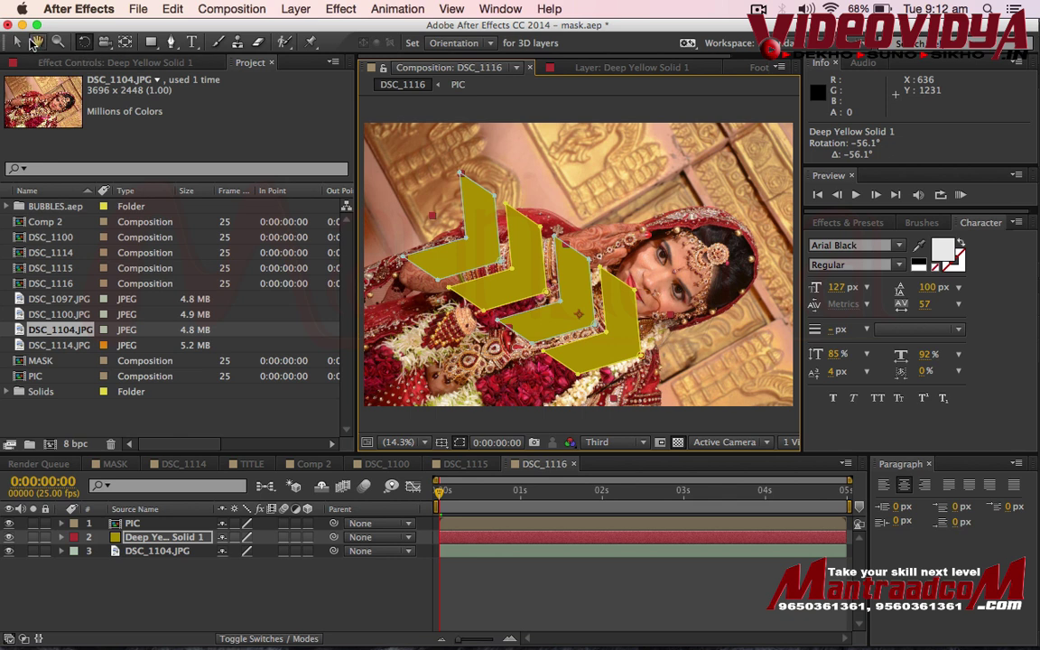
{"action": "left_click", "coordinate": [16, 43]}
{"action": "mouse_move", "coordinate": [485, 239]}
{"action": "left_mouse_down"}
{"action": "mouse_move", "coordinate": [532, 199]}
{"action": "mouse_move", "coordinate": [542, 205]}
{"action": "left_mouse_up"}
{"action": "left_click", "coordinate": [83, 43]}
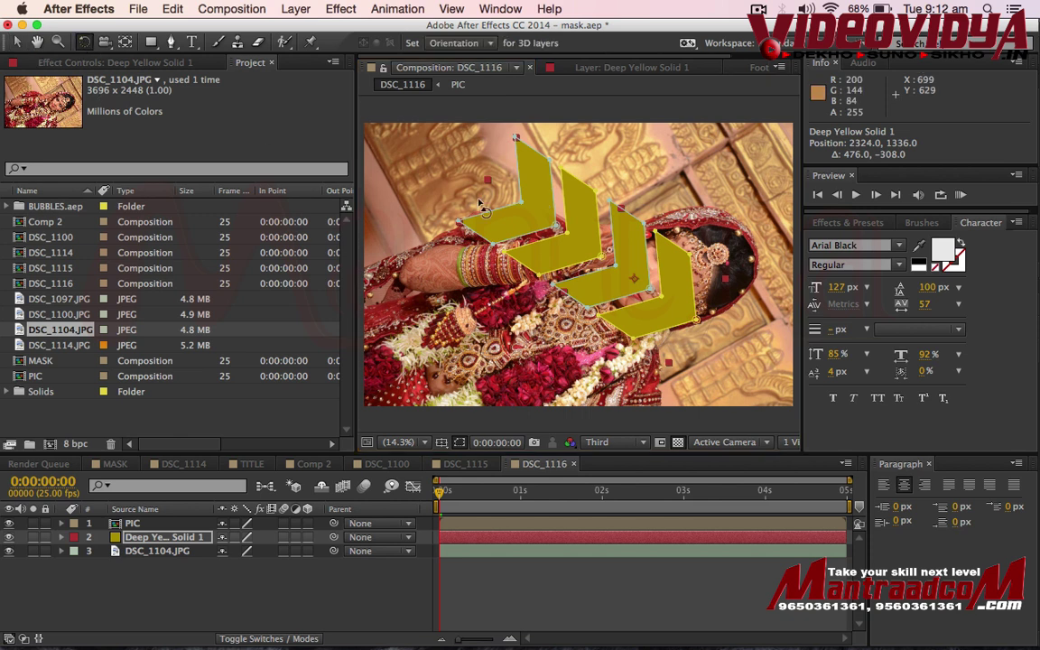
{"action": "left_click_drag", "start_coordinate": [488, 184], "coordinate": [533, 233]}
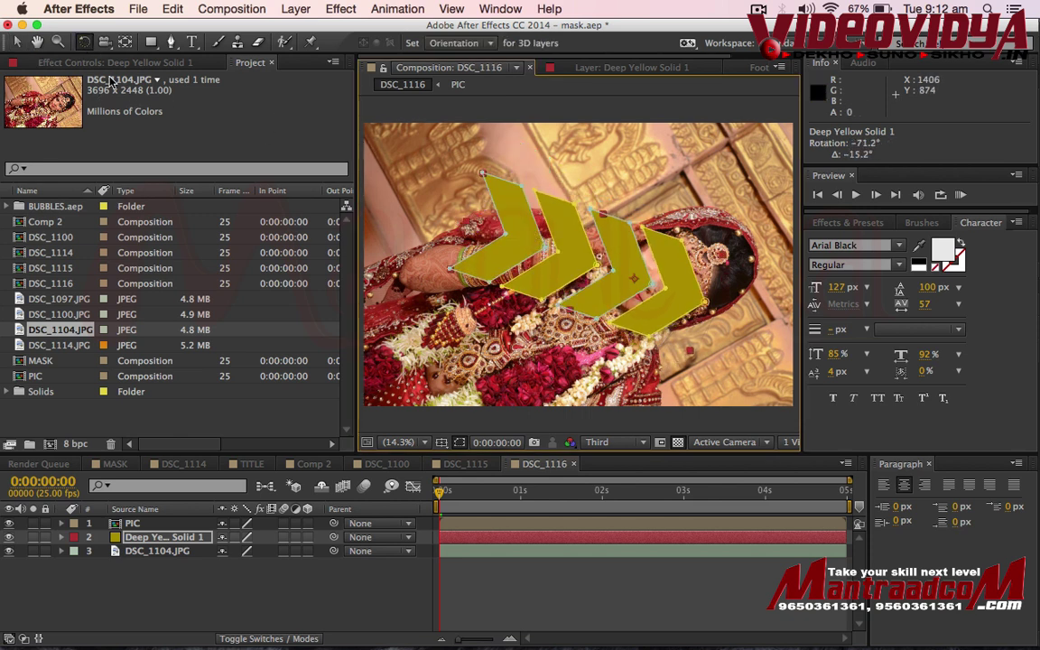
{"action": "key", "text": "v"}
{"action": "left_click_drag", "start_coordinate": [578, 239], "coordinate": [588, 228]}
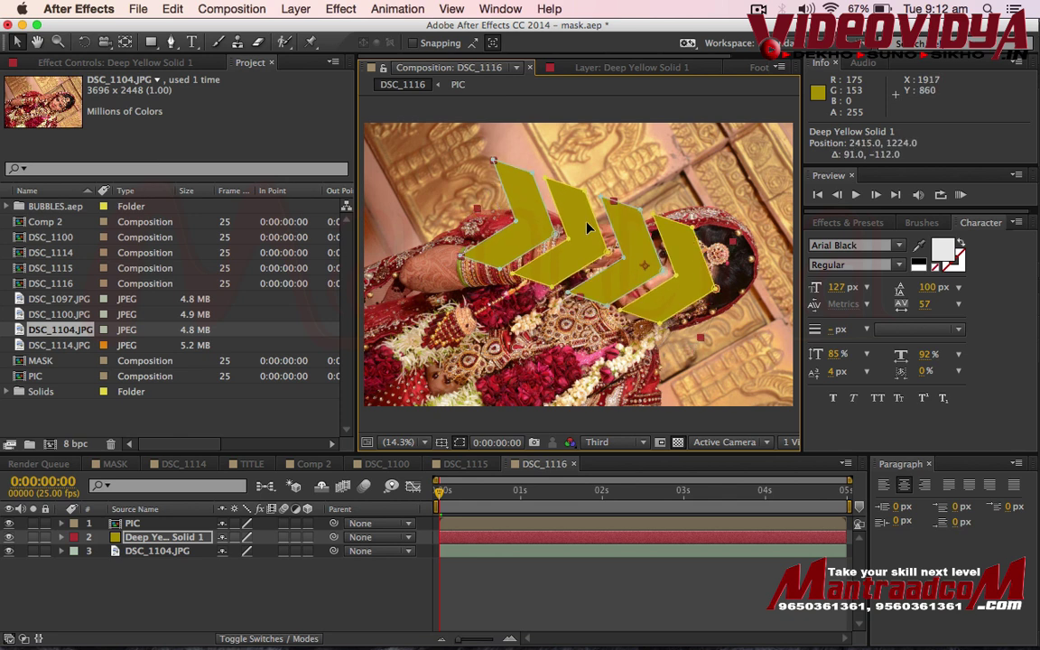
- Scale the chevron solid up to 198%
{"action": "key", "text": "s"}
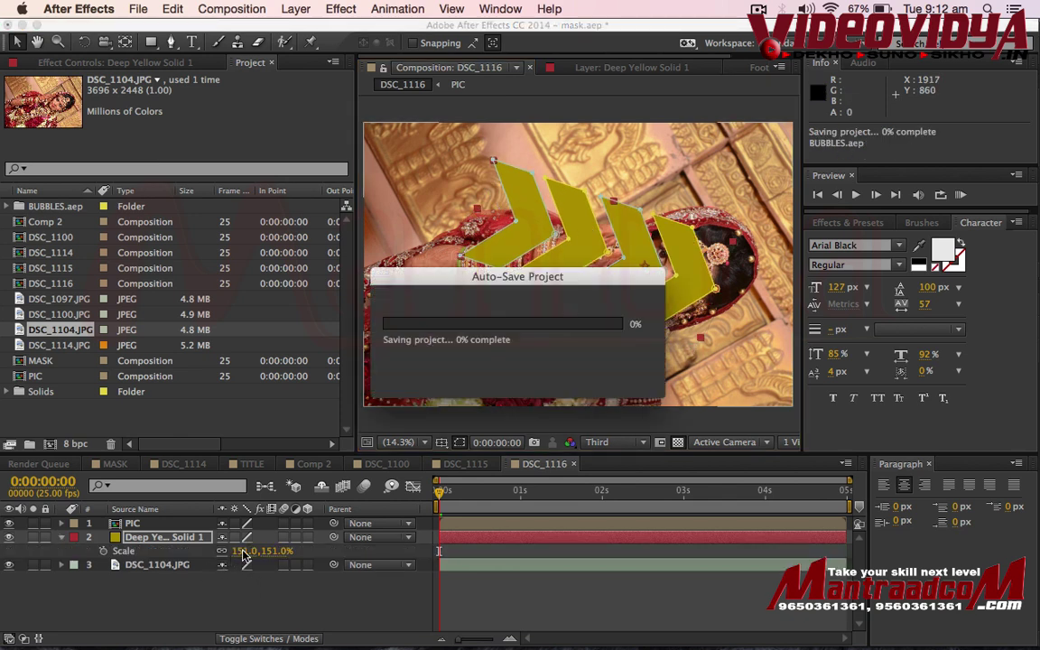
{"action": "left_click", "coordinate": [242, 551]}
{"action": "left_click_drag", "start_coordinate": [246, 550], "coordinate": [284, 550]}
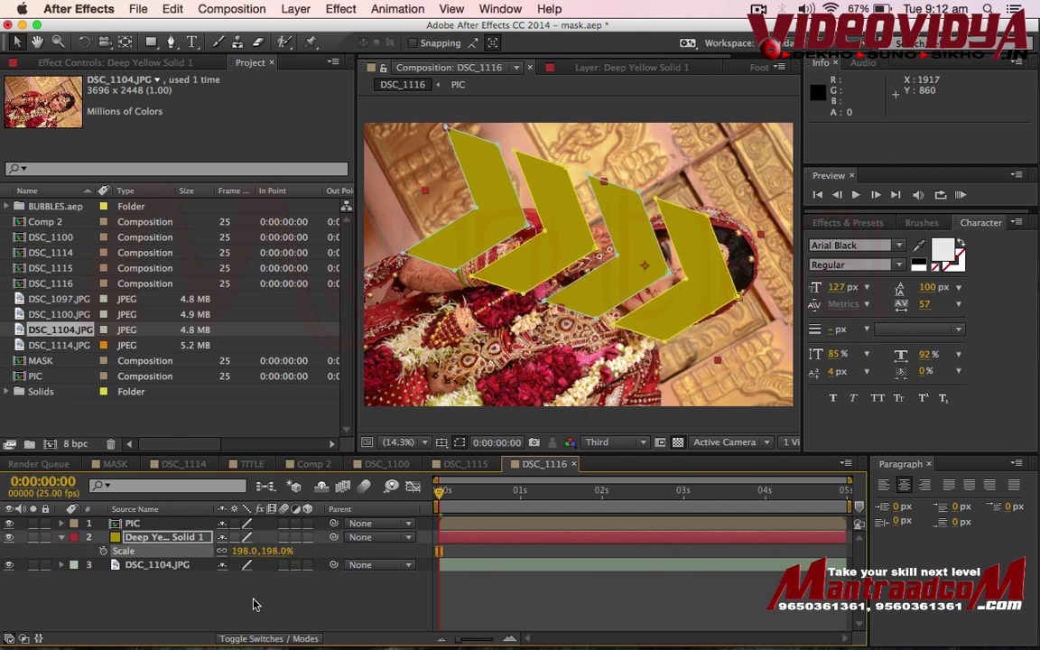
- Set Deep Yellow Solid 1's blending mode to Stencil Alpha so the photo shows through the chevrons
{"action": "left_click", "coordinate": [167, 539]}
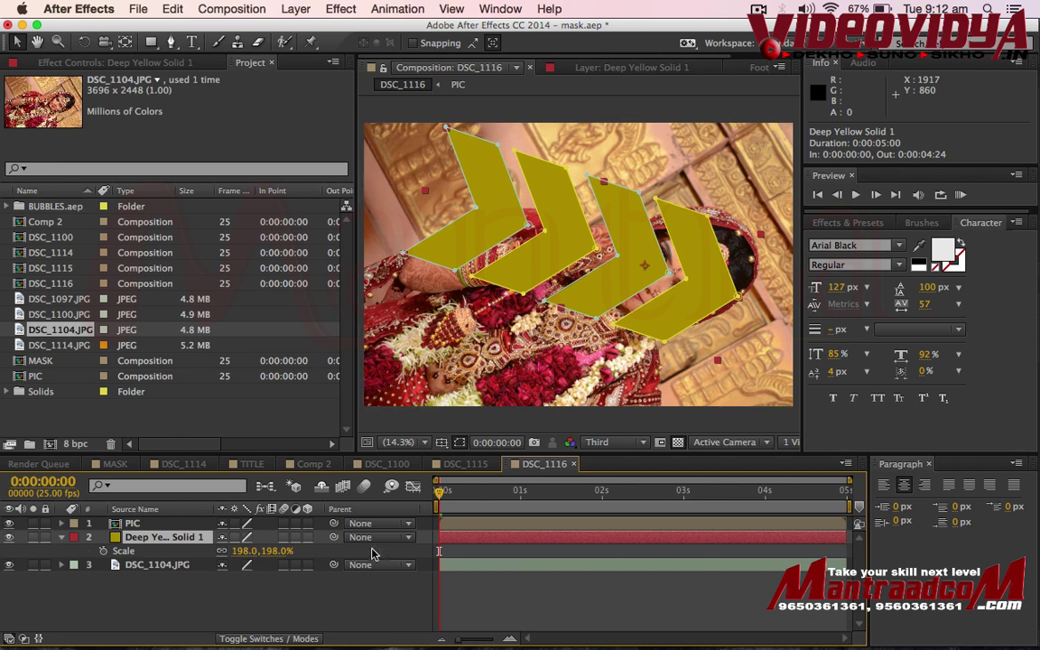
{"action": "left_click", "coordinate": [288, 640]}
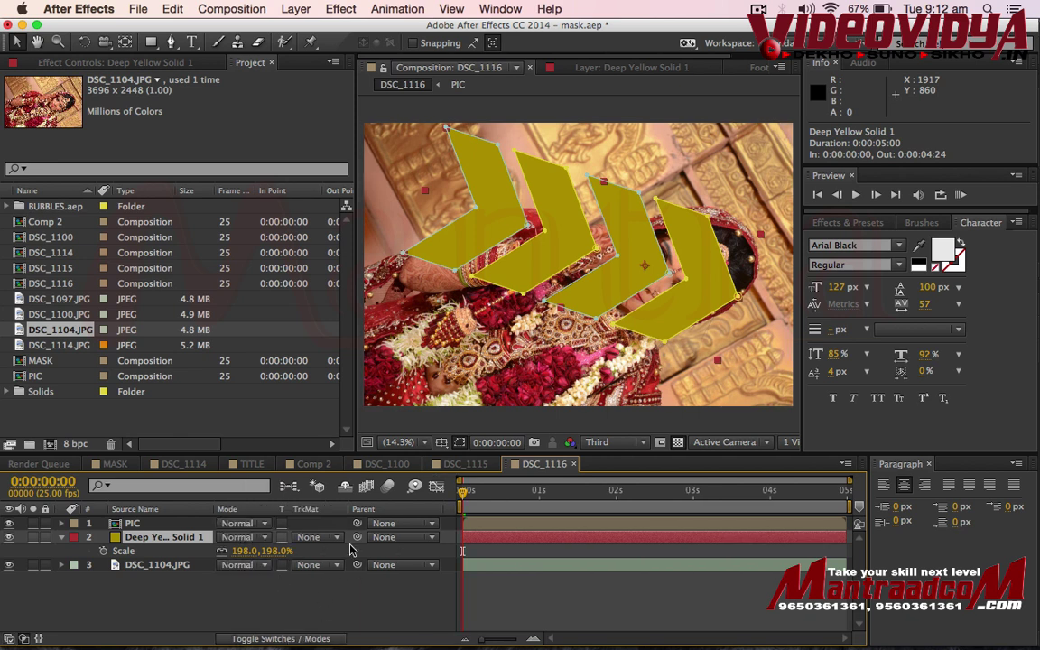
{"action": "left_click", "coordinate": [265, 538]}
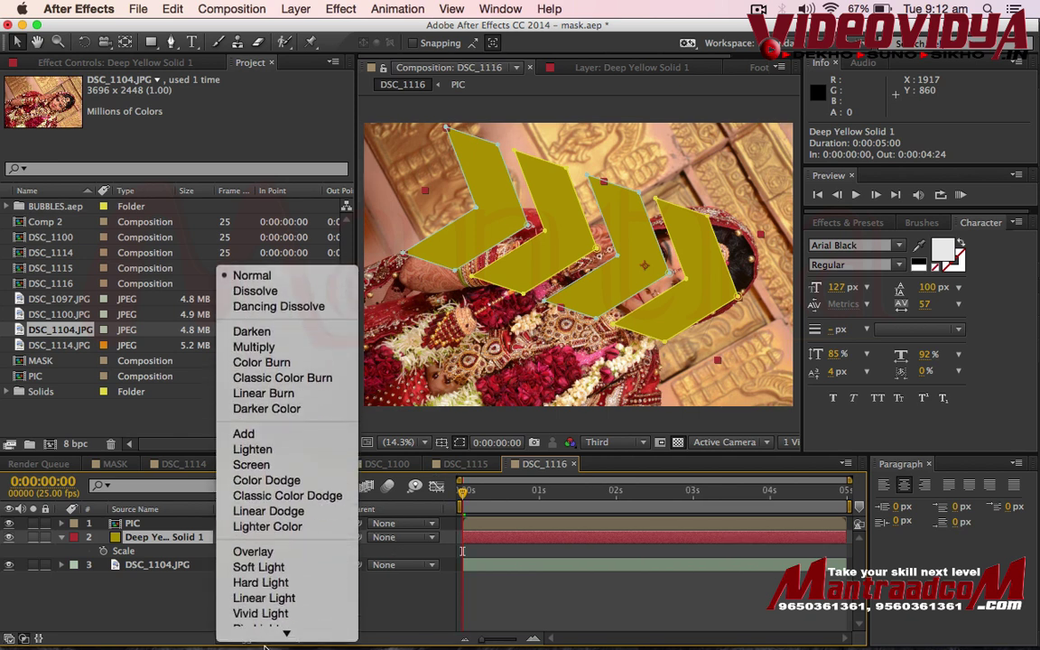
{"action": "scroll", "coordinate": [280, 596], "scroll_direction": "down", "scroll_amount": 2}
{"action": "scroll", "coordinate": [289, 577], "scroll_direction": "down", "scroll_amount": 3}
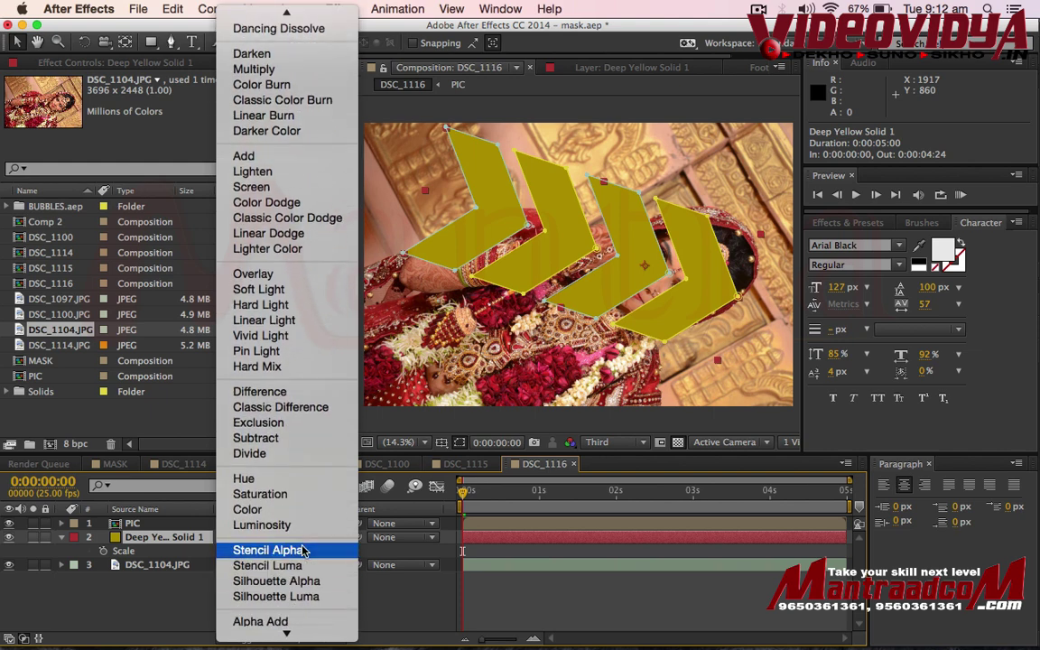
{"action": "left_click", "coordinate": [304, 551]}
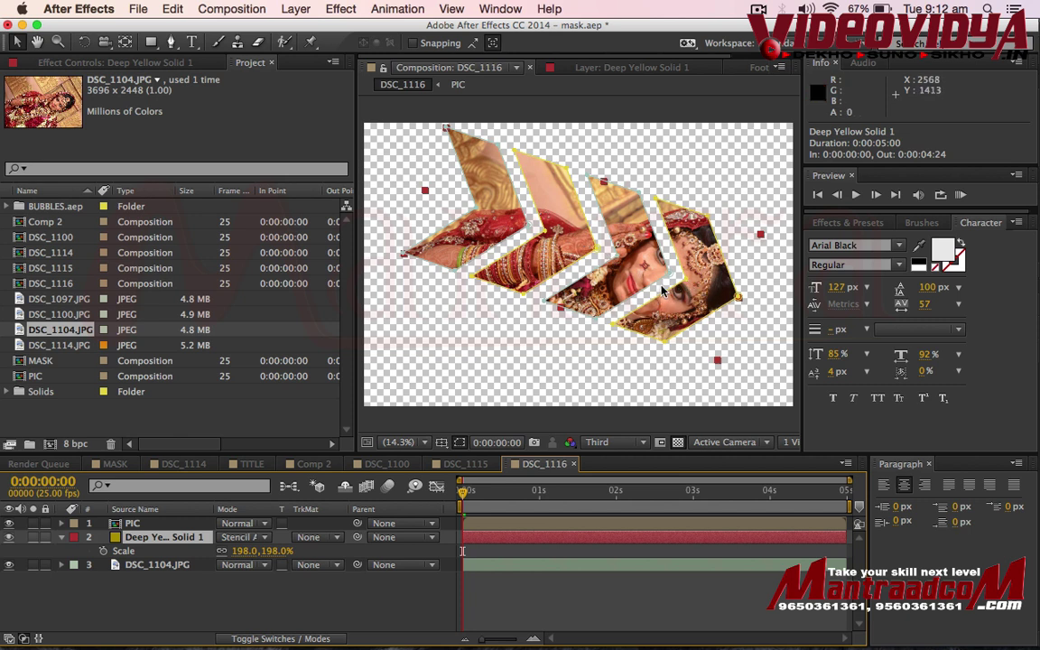
- Set a starting Position keyframe with the chevrons off-frame at the upper left
{"action": "left_click", "coordinate": [193, 539]}
{"action": "key", "text": "p"}
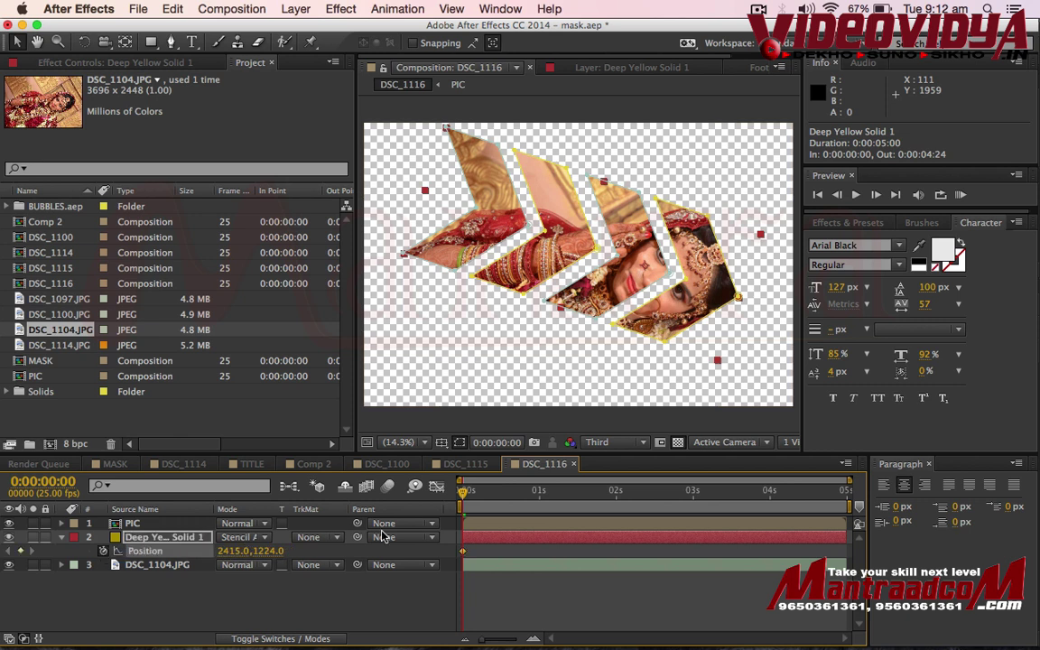
{"action": "mouse_move", "coordinate": [586, 216]}
{"action": "left_mouse_down"}
{"action": "mouse_move", "coordinate": [457, 165]}
{"action": "mouse_move", "coordinate": [260, 64]}
{"action": "left_mouse_up"}
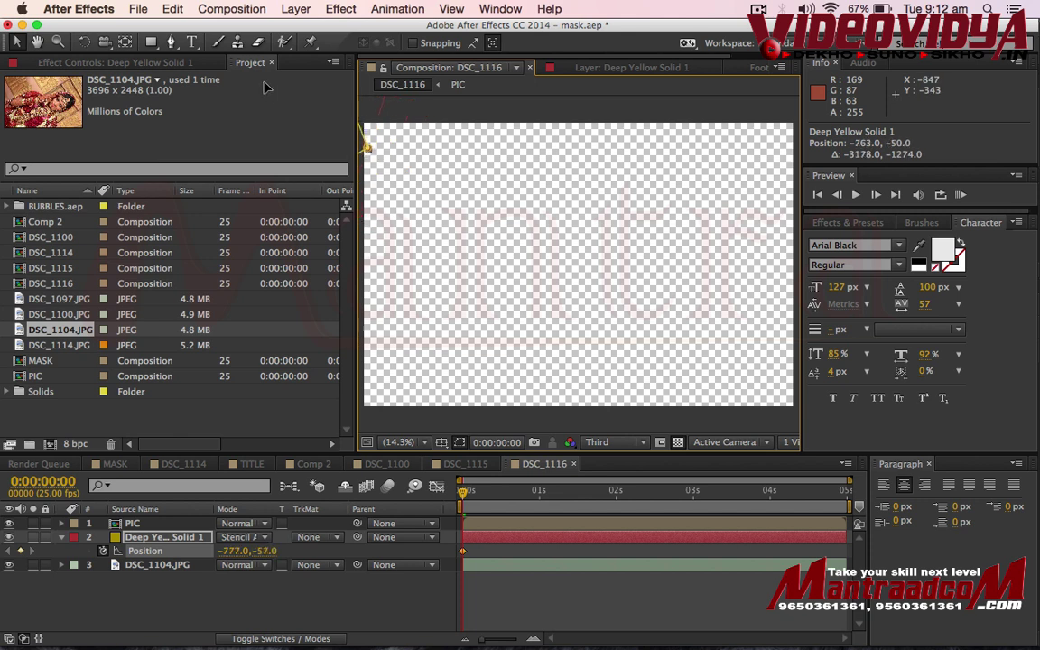
{"action": "left_click_drag", "start_coordinate": [472, 498], "coordinate": [588, 509]}
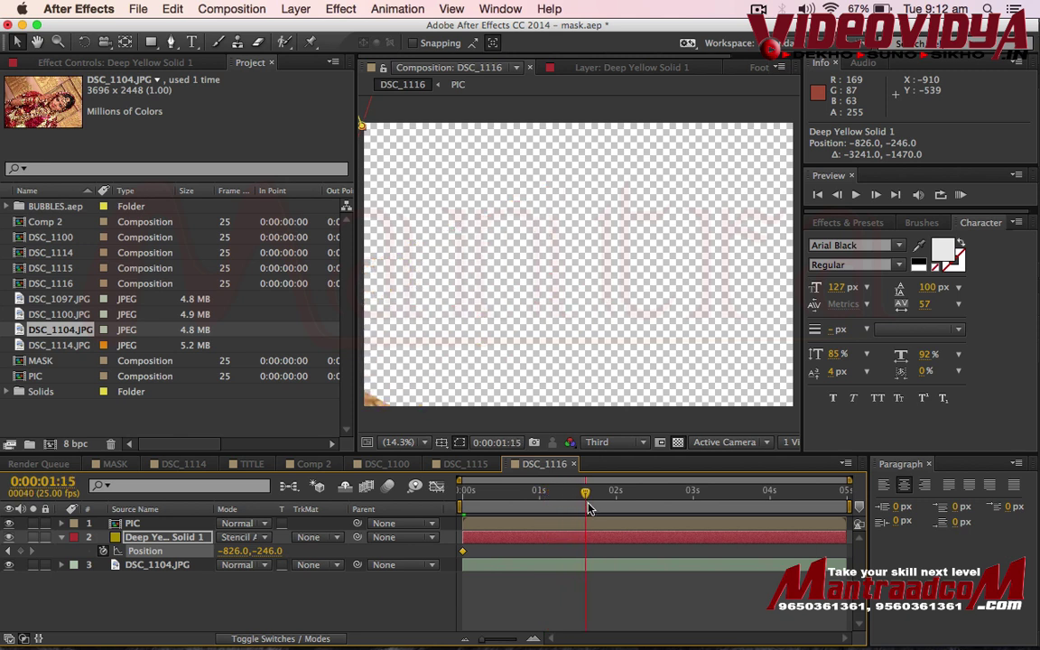
{"action": "key", "text": "comma"}
{"action": "key", "text": "comma"}
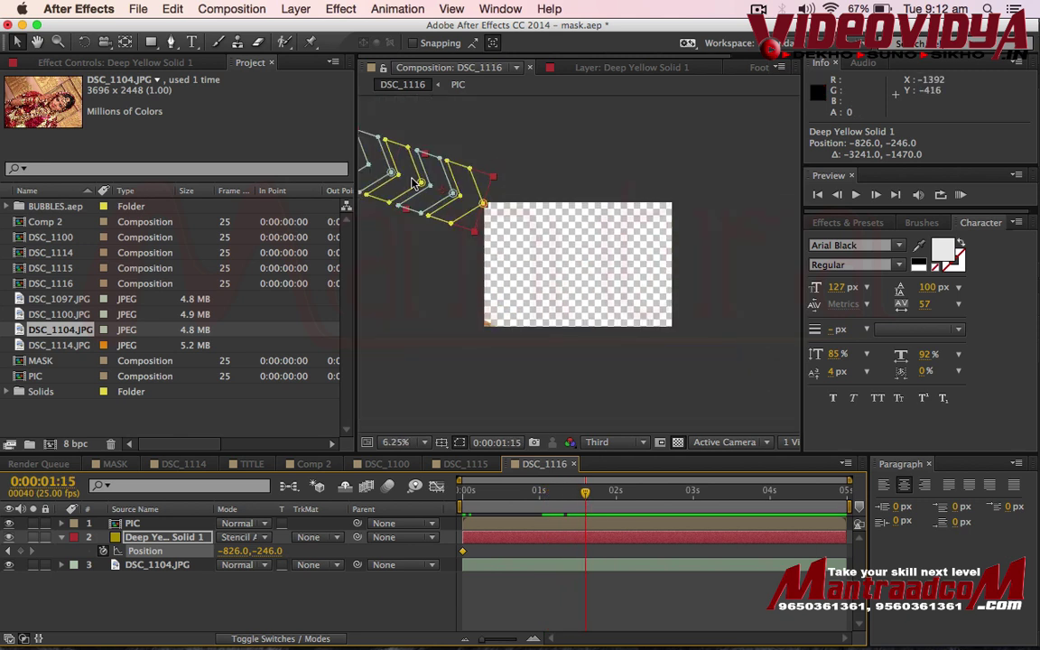
{"action": "left_click", "coordinate": [145, 552]}
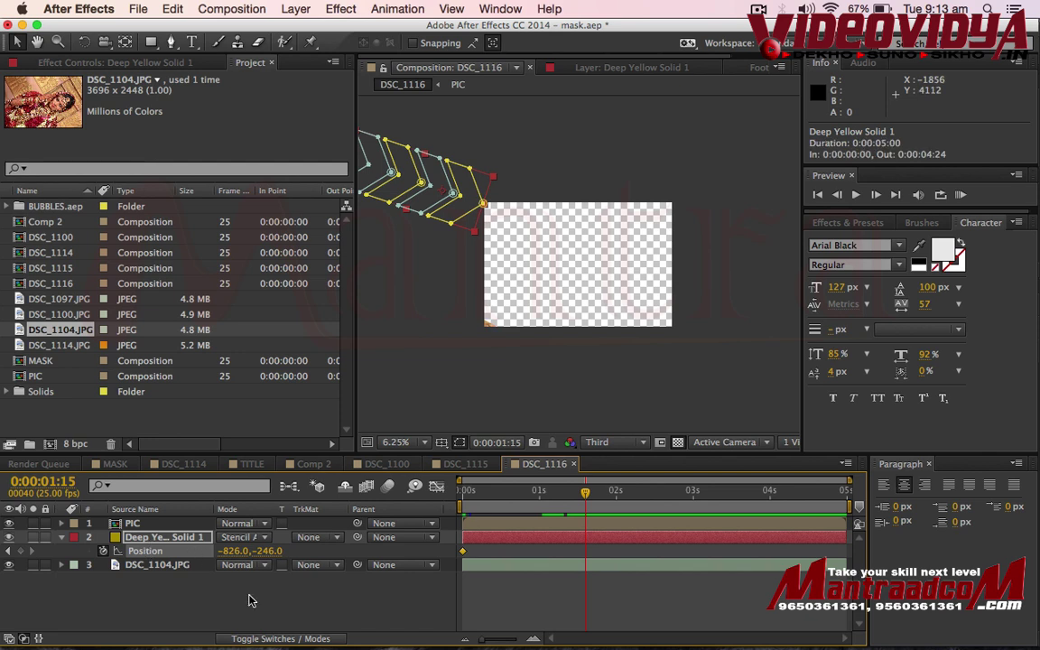
{"action": "key", "text": "shift+Down"}
{"action": "key", "text": "shift+Down"}
{"action": "key", "text": "shift+Down"}
{"action": "key", "text": "shift+Right"}
{"action": "key", "text": "shift+Right"}
{"action": "key", "text": "shift+Right"}
{"action": "key", "text": "shift+Right"}
{"action": "key", "text": "shift+Right"}
{"action": "key", "text": "shift+Right"}
{"action": "key", "text": "shift+Right"}
{"action": "key", "text": "shift+Right"}
{"action": "key", "text": "shift+Right"}
{"action": "key", "text": "shift+Right"}
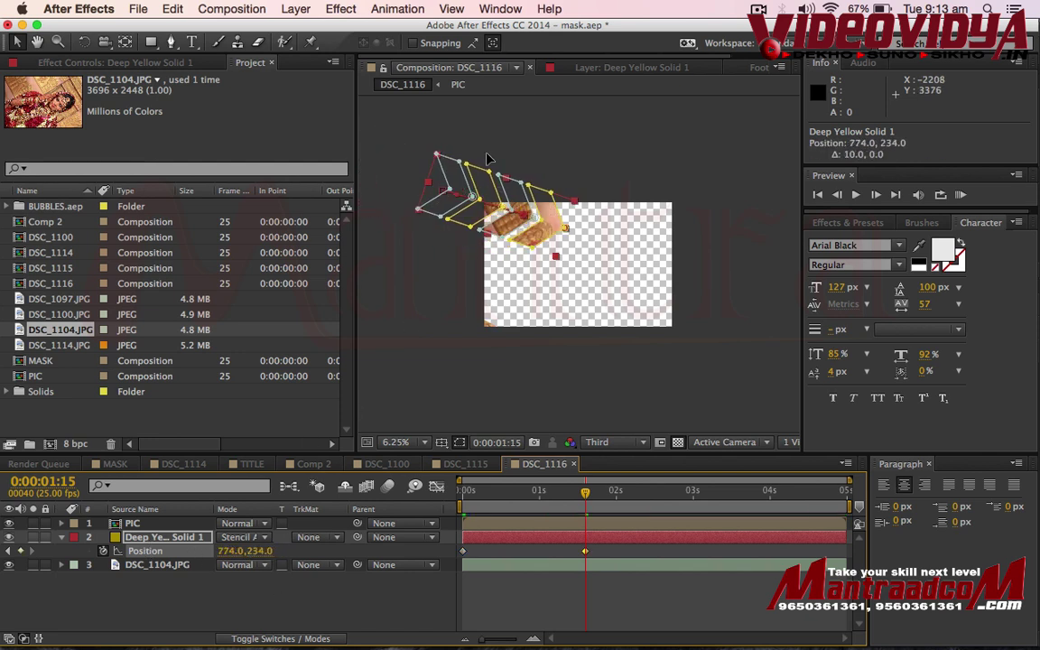
- Add an end Position keyframe with the chevrons down-right past the photo, then review the sweep
{"action": "left_click_drag", "start_coordinate": [466, 181], "coordinate": [451, 194]}
{"action": "key", "text": "ctrl+z"}
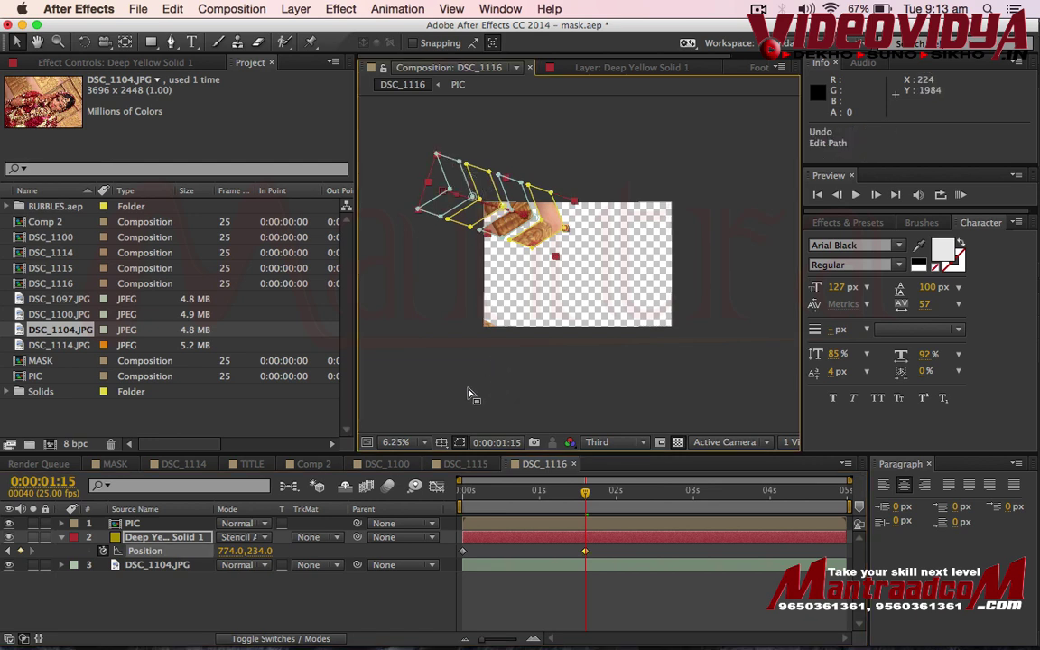
{"action": "mouse_move", "coordinate": [527, 218]}
{"action": "left_mouse_down"}
{"action": "mouse_move", "coordinate": [635, 287]}
{"action": "mouse_move", "coordinate": [782, 334]}
{"action": "left_mouse_up"}
{"action": "left_click_drag", "start_coordinate": [591, 492], "coordinate": [413, 490]}
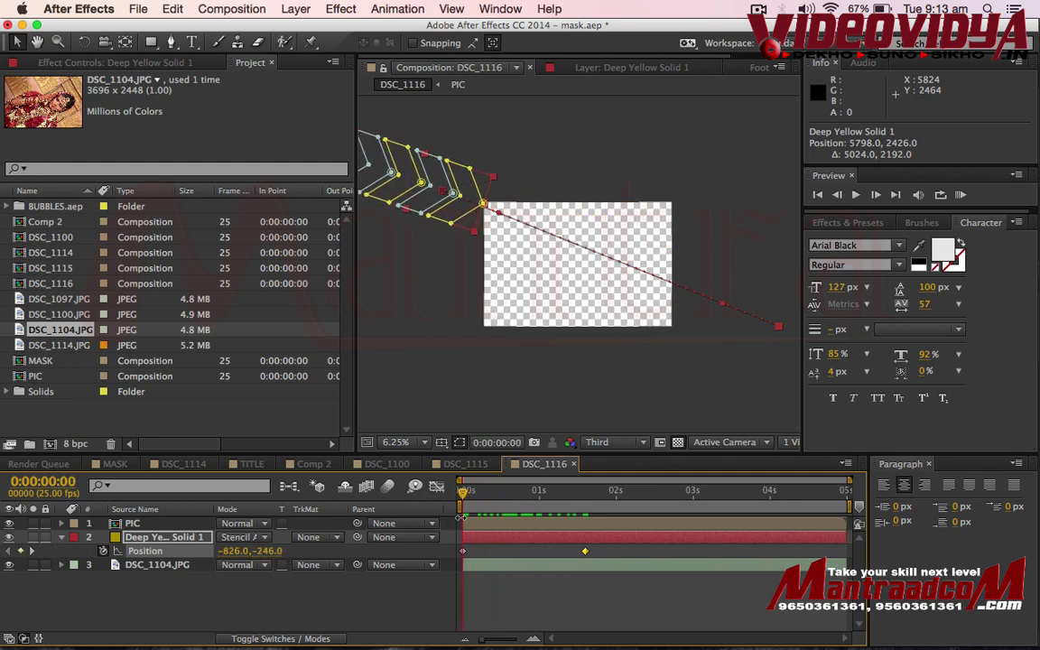
{"action": "left_click_drag", "start_coordinate": [476, 539], "coordinate": [501, 544]}
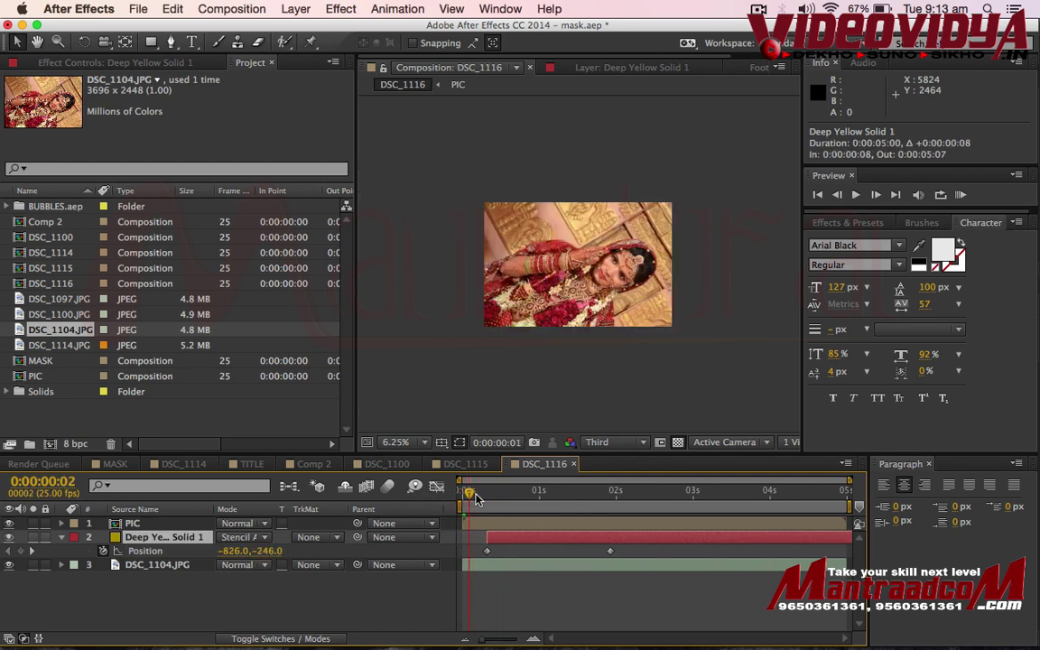
{"action": "left_click_drag", "start_coordinate": [482, 499], "coordinate": [503, 502]}
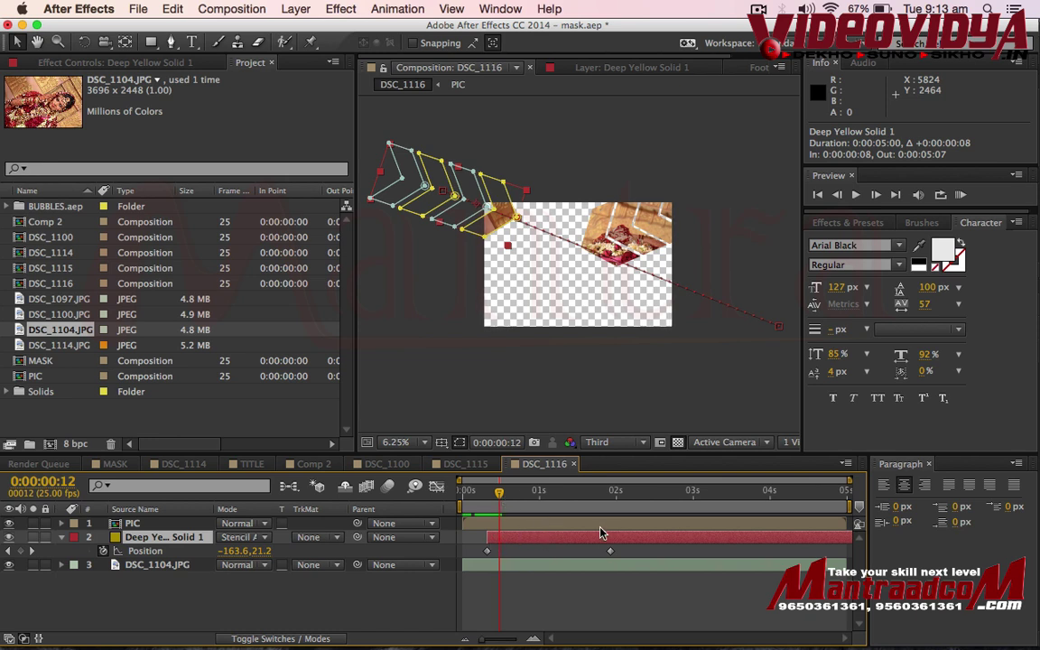
{"action": "key", "text": "ctrl+z"}
{"action": "key", "text": "Home"}
- Precompose the chevron solid and DSC_1104.JPG into a comp named PIC02
{"action": "left_click", "coordinate": [178, 566], "text": "shift"}
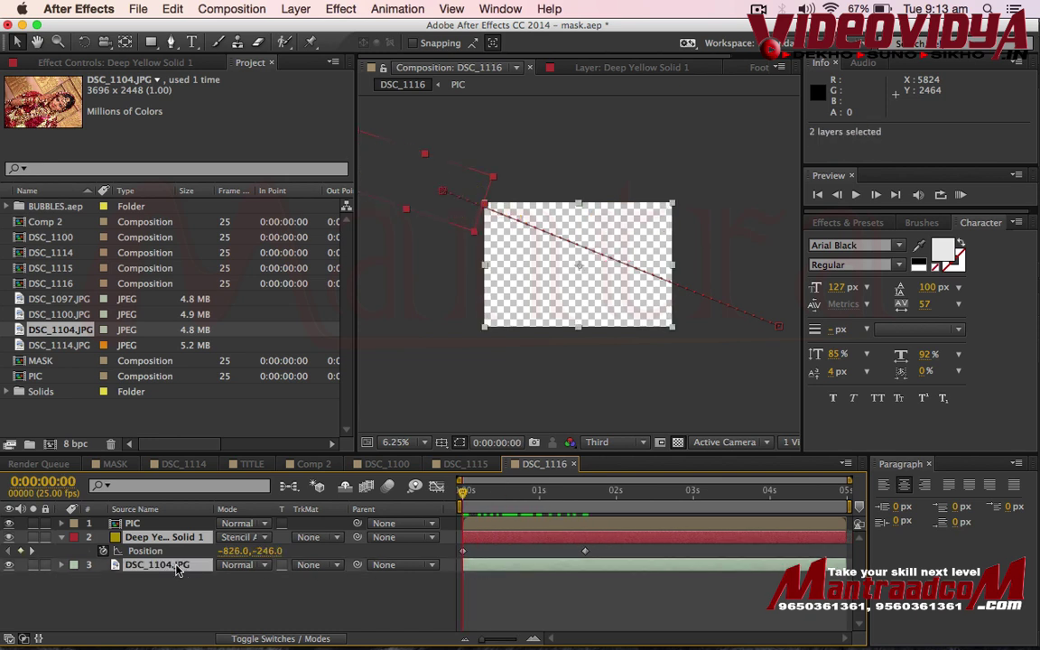
{"action": "key", "text": "ctrl+shift+c"}
{"action": "type", "text": "PIC0"}
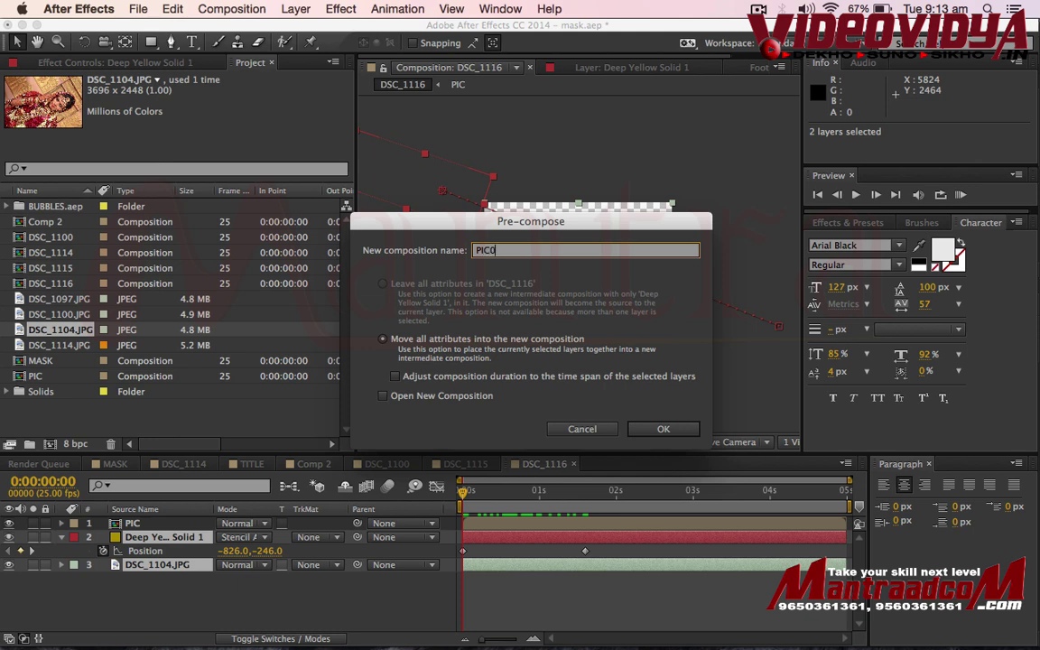
{"action": "type", "text": "2"}
{"action": "key", "text": "Return"}
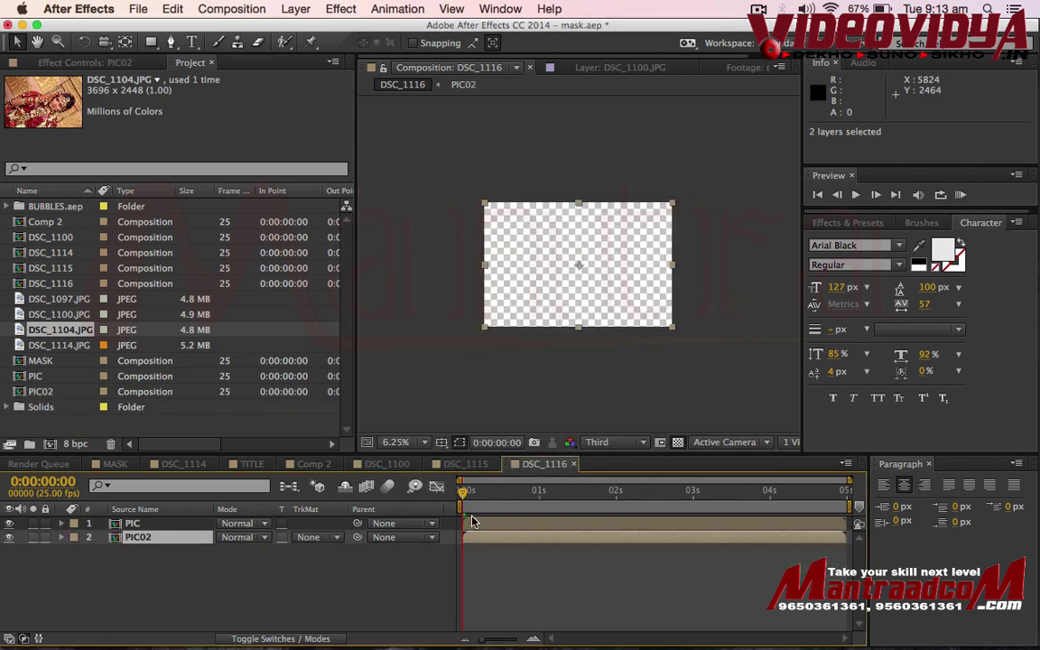
- Delay PIC02 to start at 0:00:00:16 after PIC and scrub to review the staggered reveal
{"action": "left_click_drag", "start_coordinate": [471, 539], "coordinate": [488, 539]}
{"action": "left_click_drag", "start_coordinate": [463, 492], "coordinate": [500, 496]}
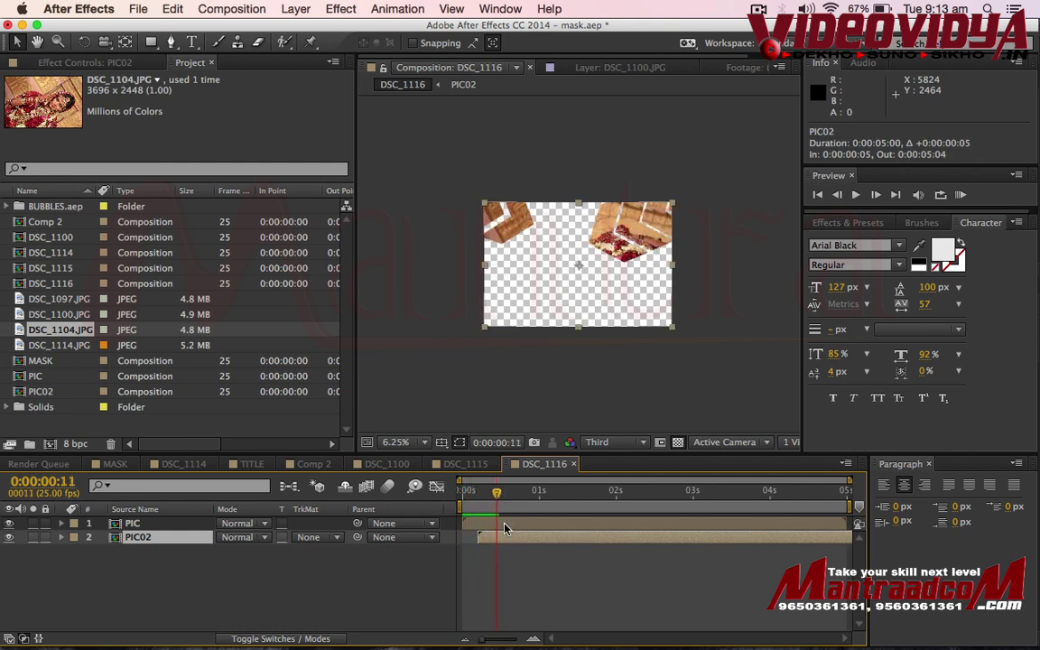
{"action": "left_click_drag", "start_coordinate": [501, 539], "coordinate": [518, 540]}
{"action": "mouse_move", "coordinate": [498, 495]}
{"action": "left_mouse_down"}
{"action": "mouse_move", "coordinate": [571, 508]}
{"action": "mouse_move", "coordinate": [463, 502]}
{"action": "left_mouse_up"}
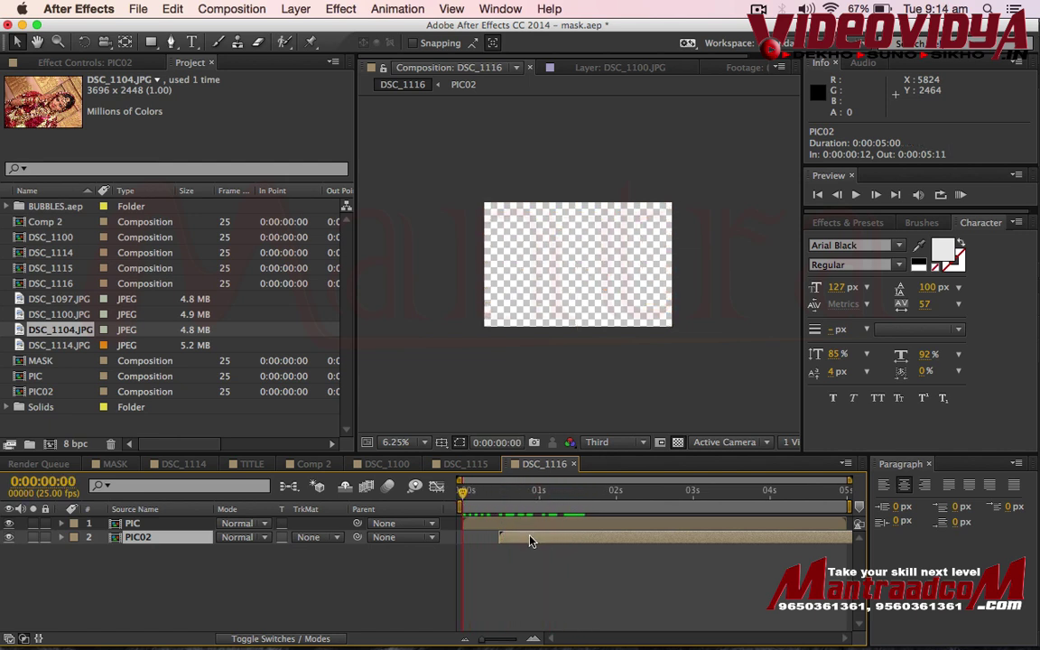
{"action": "mouse_move", "coordinate": [503, 503]}
{"action": "left_mouse_down"}
{"action": "mouse_move", "coordinate": [588, 496]}
{"action": "mouse_move", "coordinate": [507, 499]}
{"action": "left_mouse_up"}
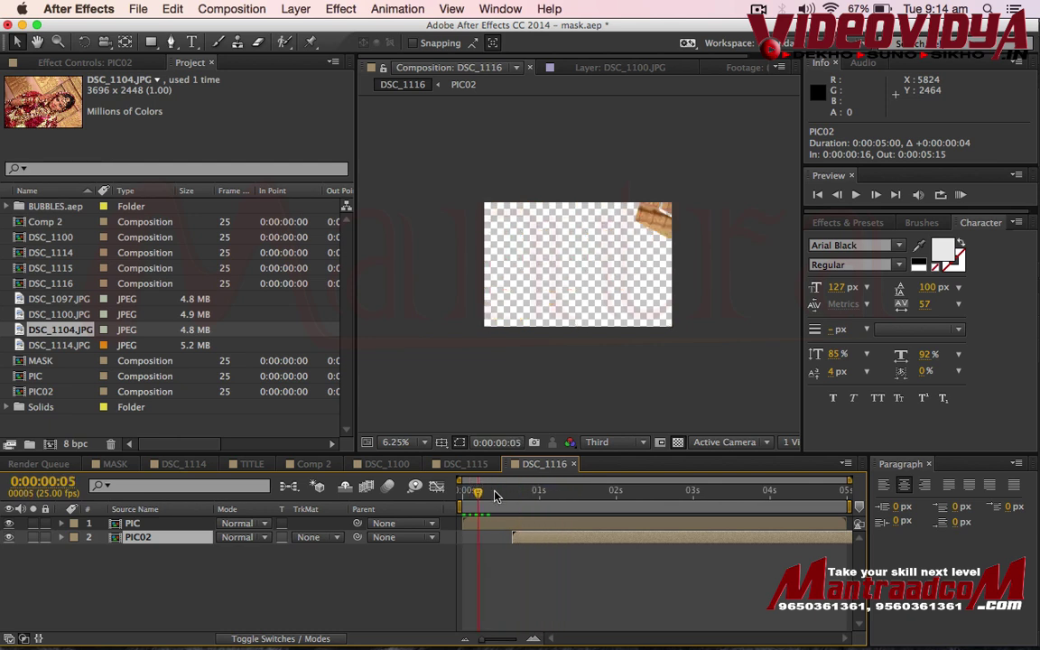
{"action": "mouse_move", "coordinate": [510, 496]}
{"action": "left_mouse_down"}
{"action": "mouse_move", "coordinate": [589, 502]}
{"action": "mouse_move", "coordinate": [415, 490]}
{"action": "left_mouse_up"}
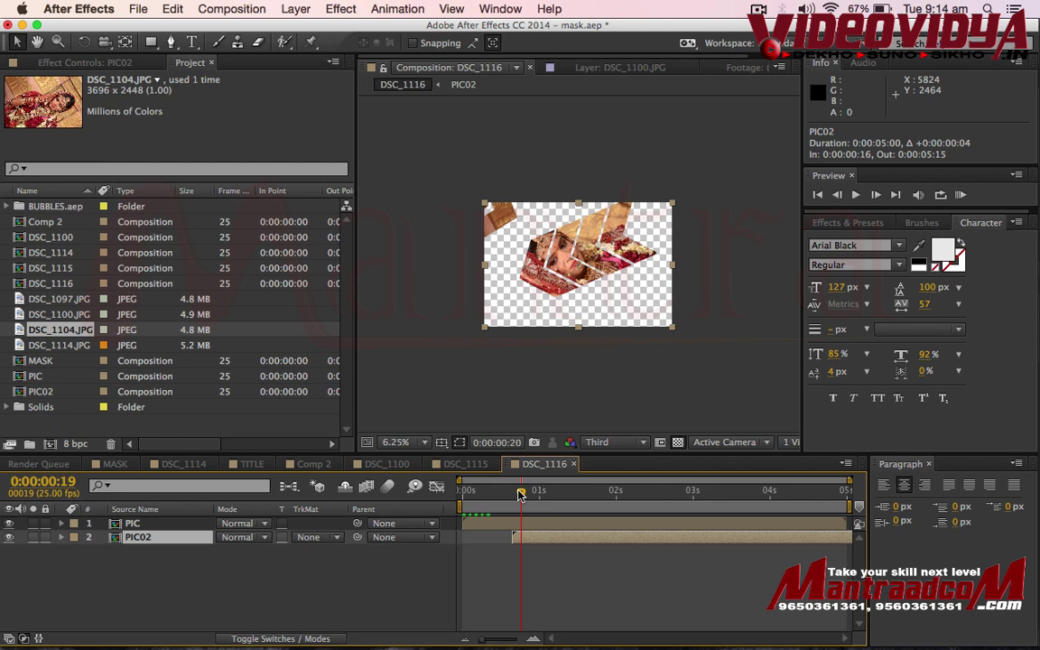
{"action": "left_click", "coordinate": [760, 9]}
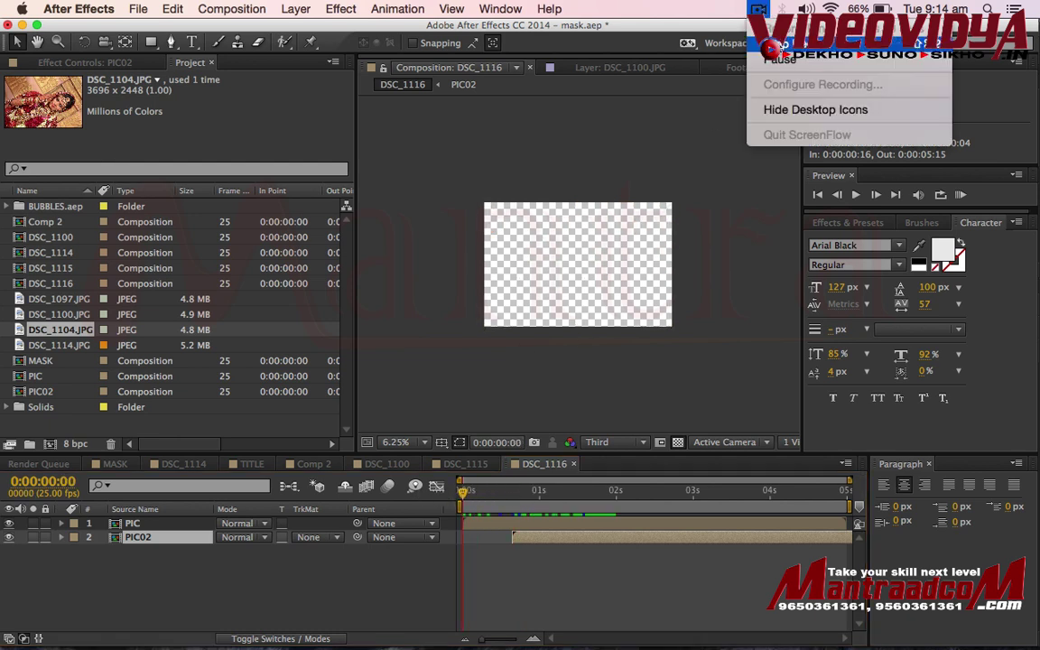
{"action": "left_click", "coordinate": [533, 562]}
{"action": "mouse_move", "coordinate": [462, 495]}
{"action": "left_mouse_down"}
{"action": "mouse_move", "coordinate": [602, 500]}
{"action": "mouse_move", "coordinate": [572, 511]}
{"action": "left_mouse_up"}
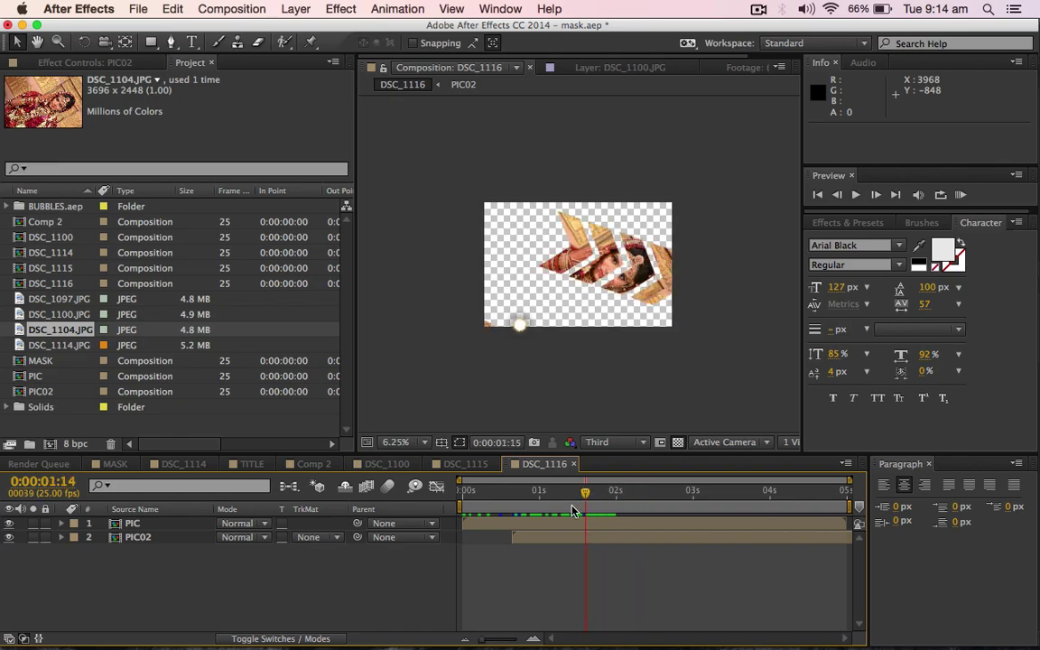